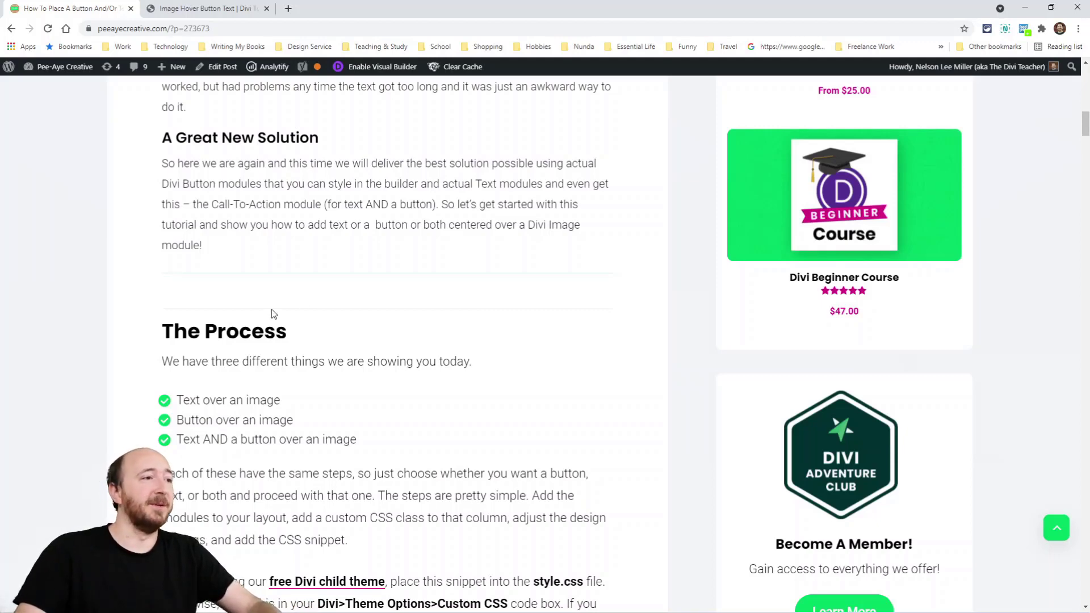
Copy the class name pa-button-over-image from the tutorial's instructions for adding a CSS class to the column.
scroll(274, 312, "down", 3)
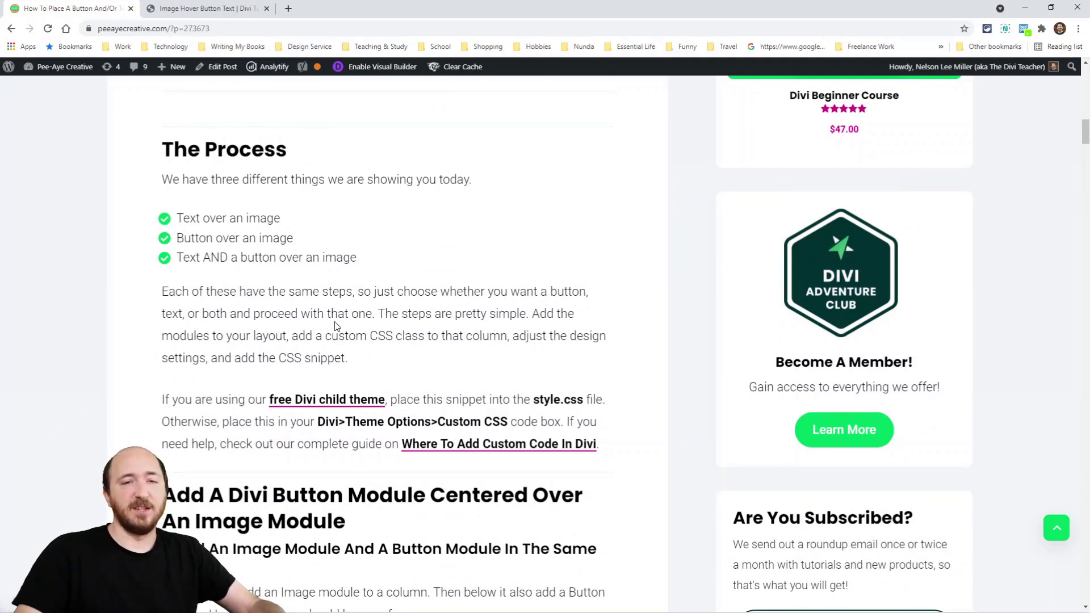
scroll(362, 289, "down", 3)
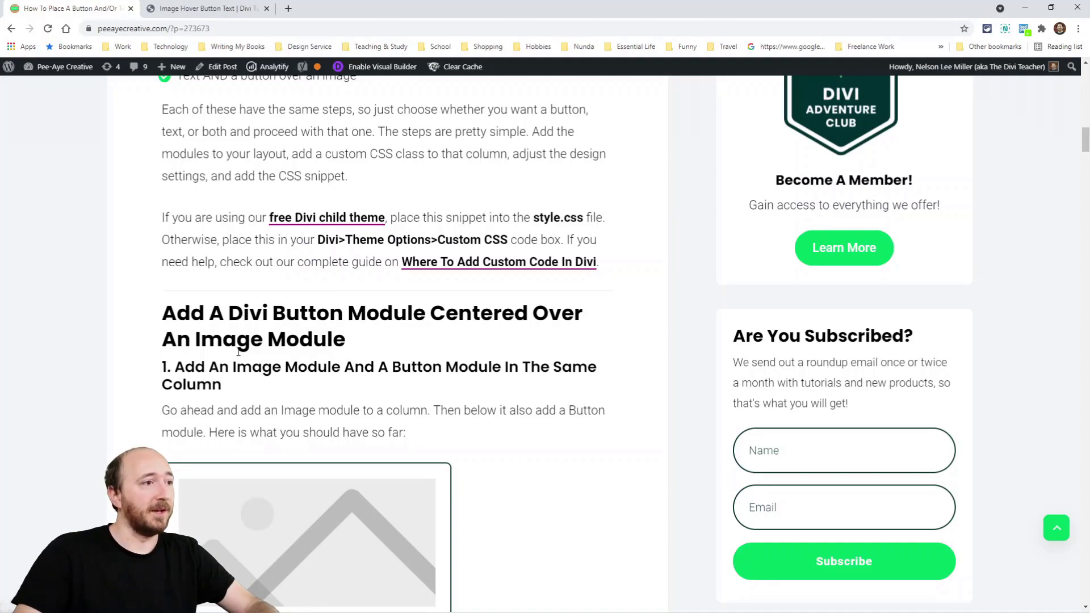
scroll(238, 352, "down", 2)
scroll(397, 295, "down", 2)
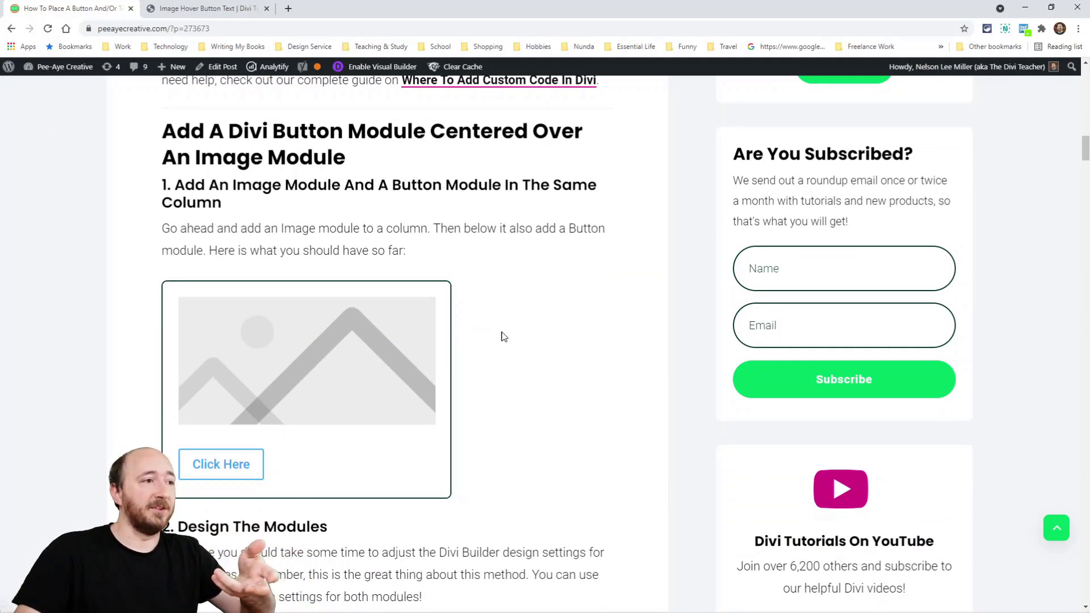
scroll(514, 339, "down", 2)
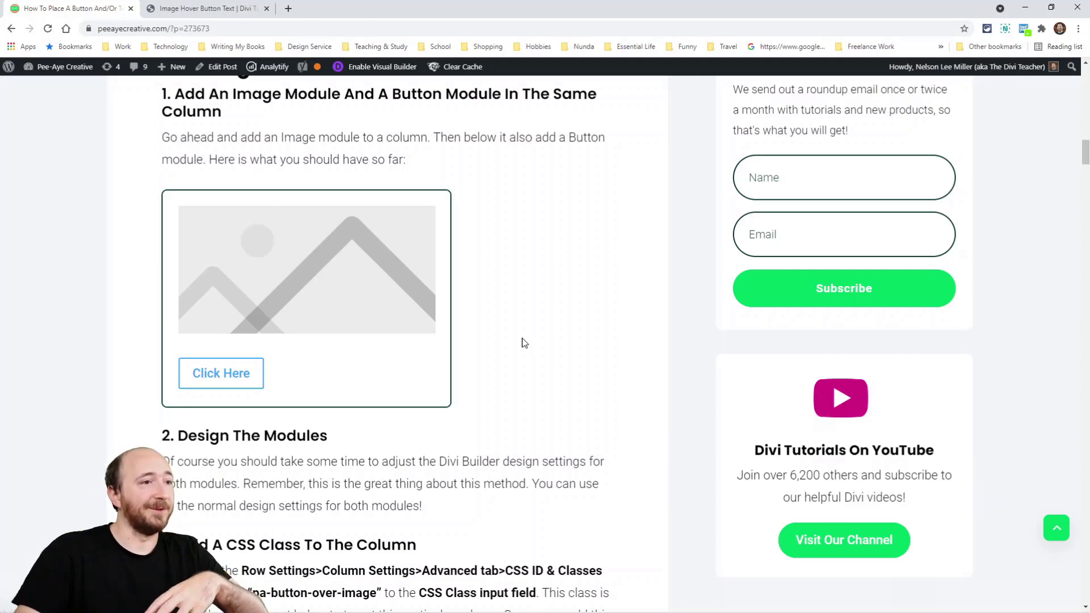
scroll(489, 345, "down", 2)
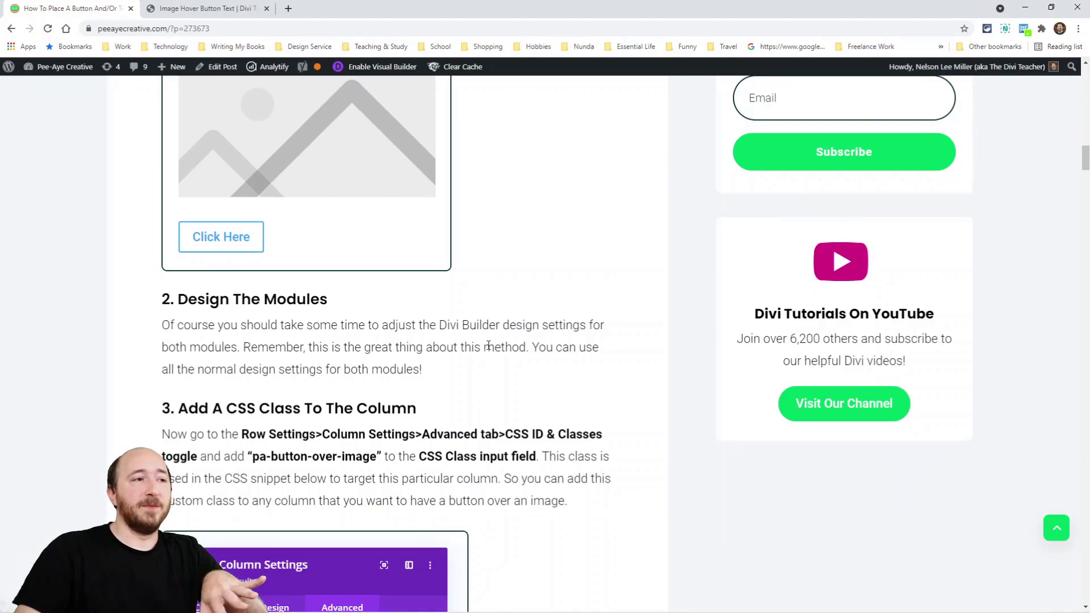
scroll(488, 345, "down", 3)
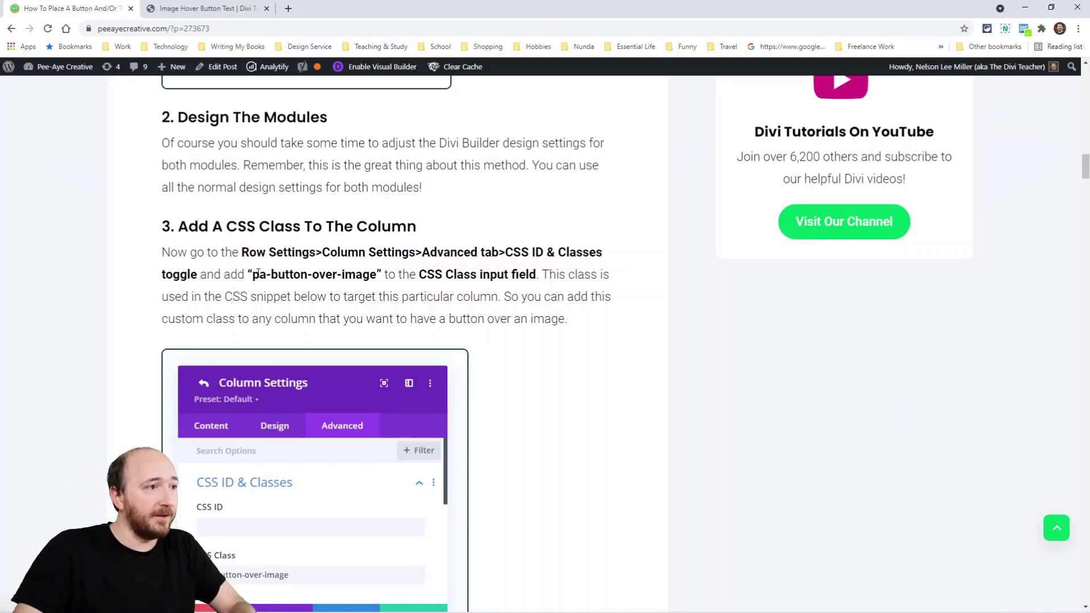
left_click_drag(253, 274, 377, 274)
key("ctrl+c")
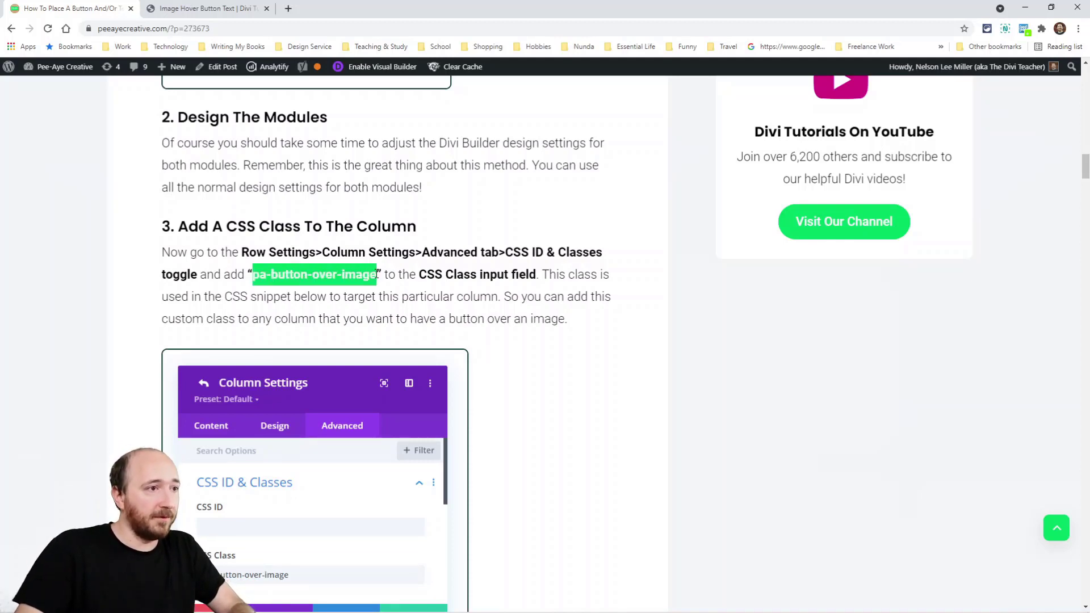
scroll(417, 295, "down", 3)
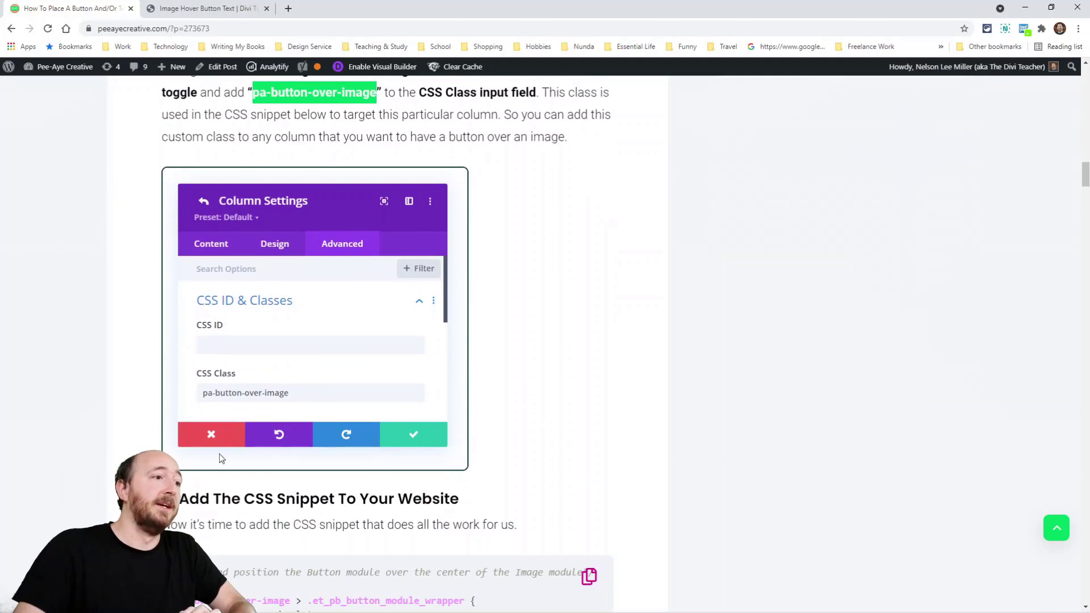
Switch to the Image Hover Button Text page and give the row's first column the CSS class pa-button-over-image, saving the settings.
left_click(182, 11)
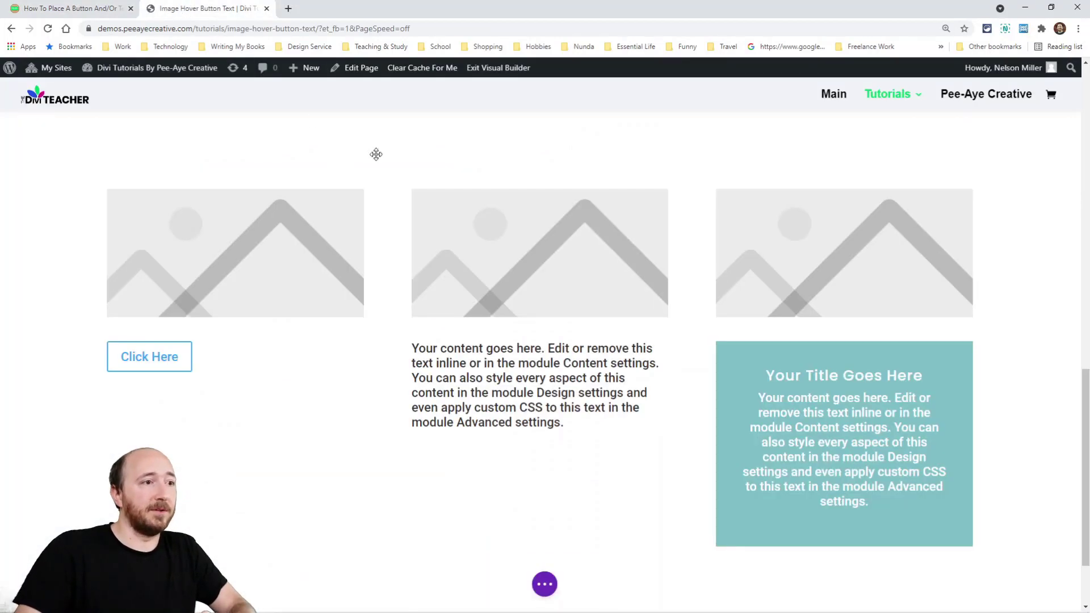
mouse_move(153, 229)
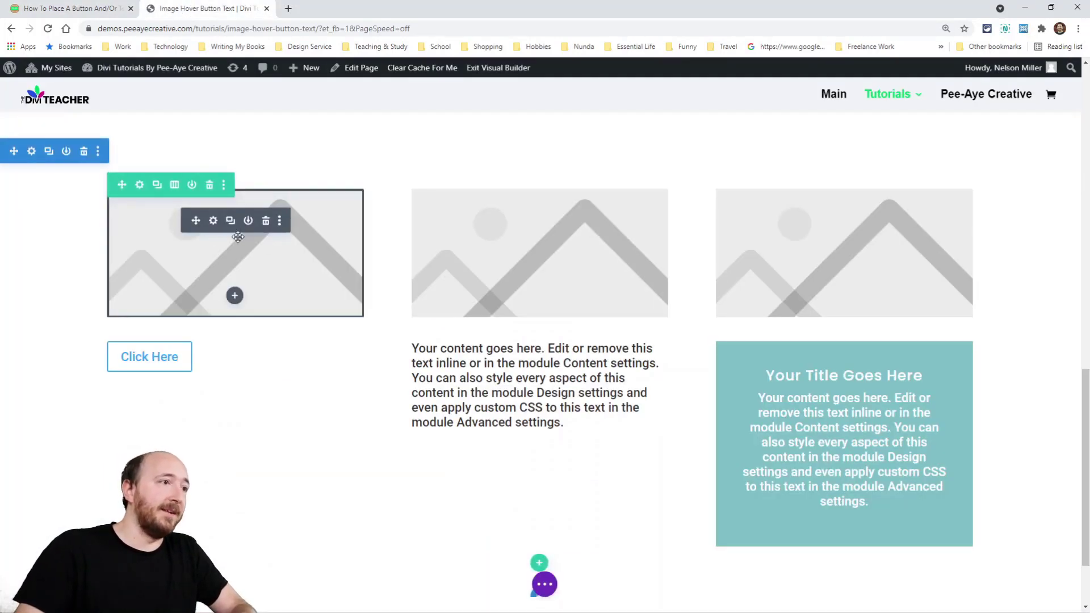
left_click(140, 187)
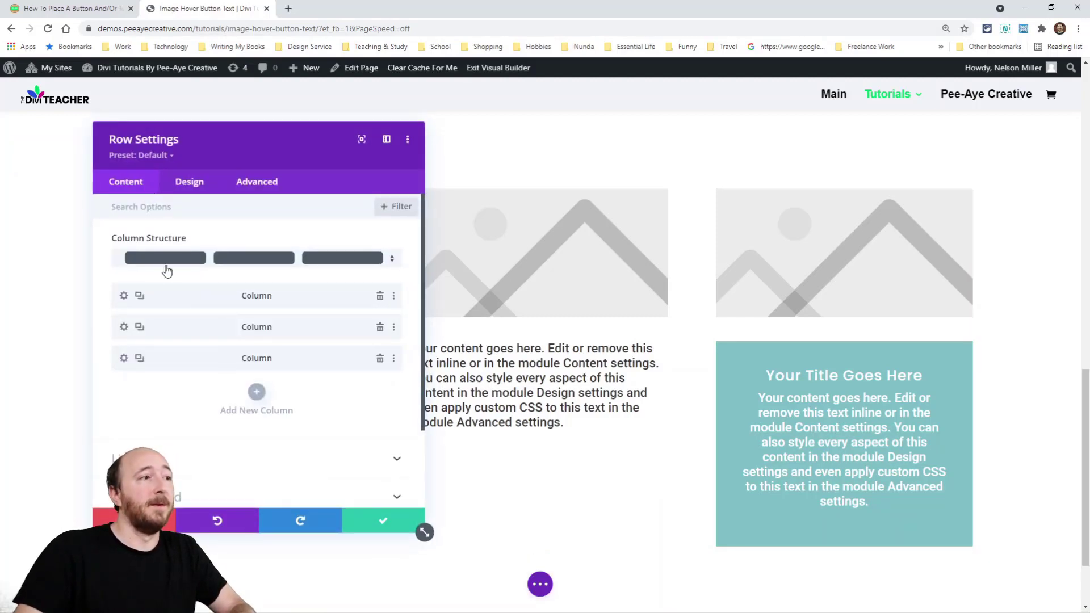
left_click(124, 296)
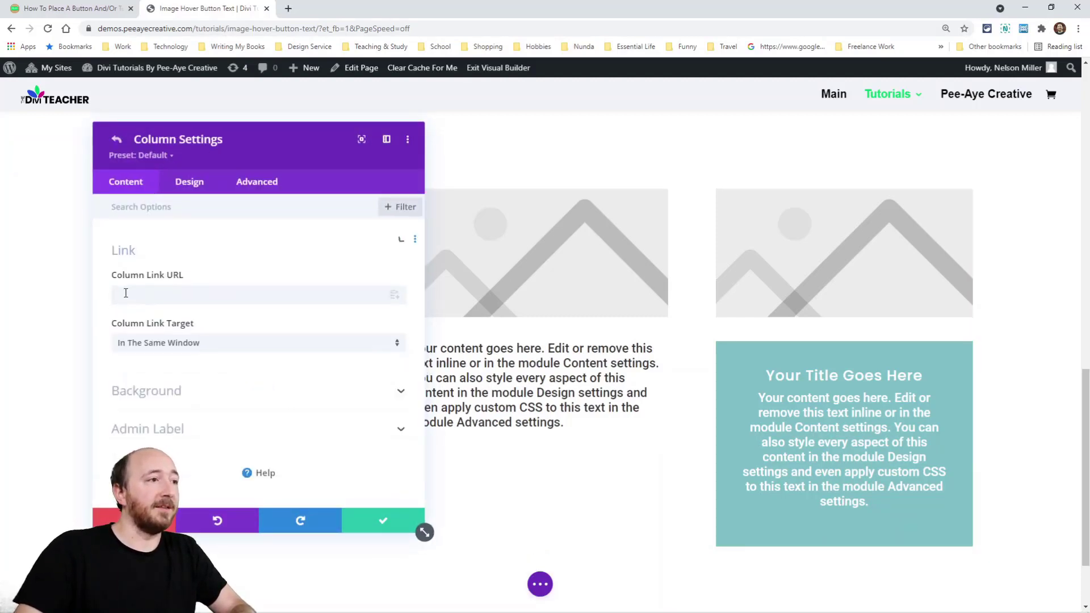
left_click(256, 186)
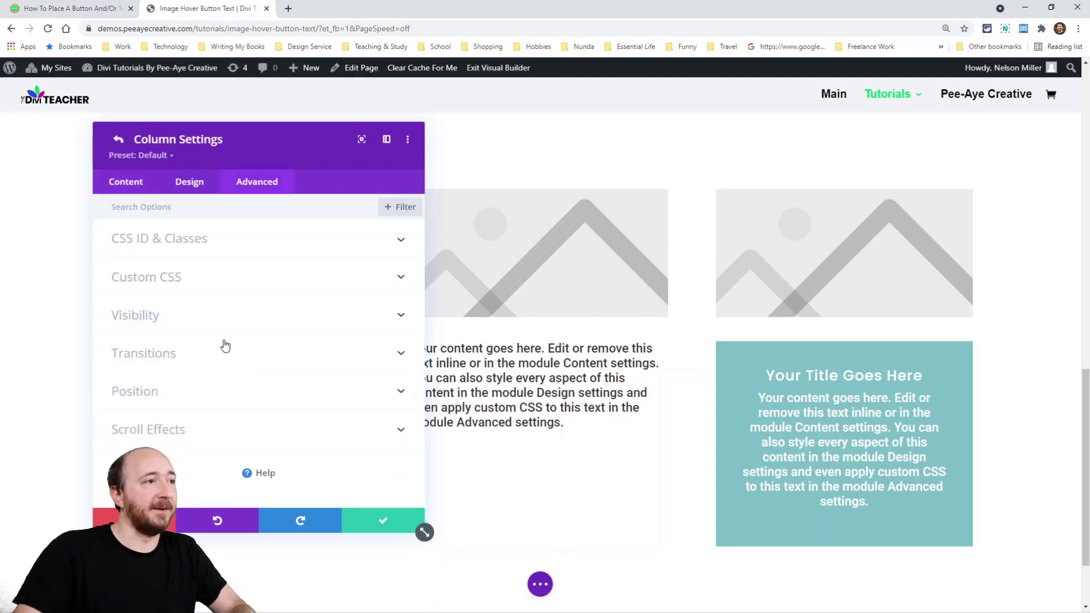
left_click(168, 241)
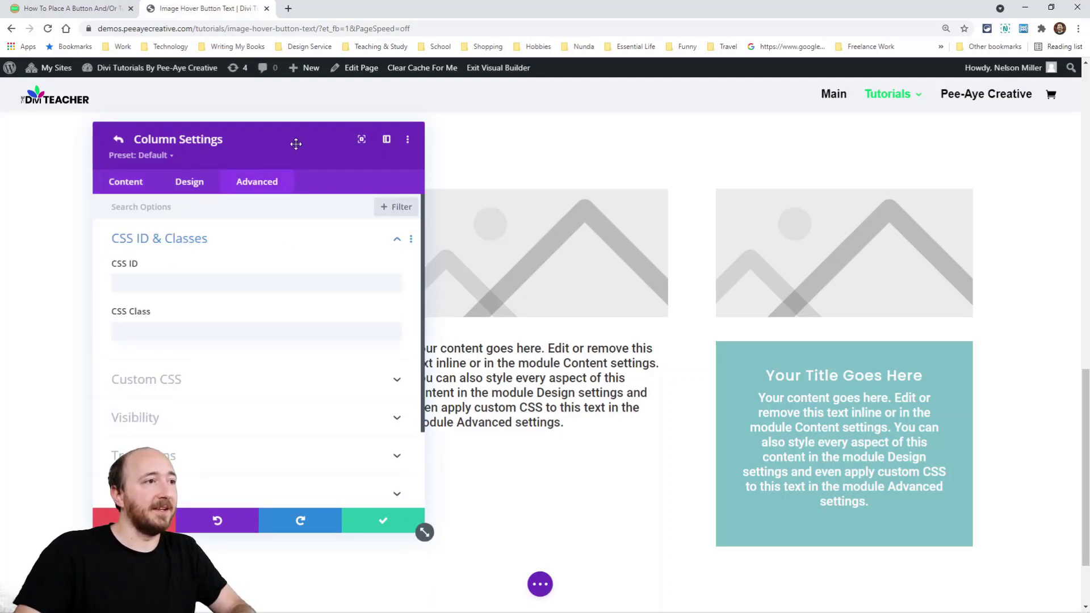
left_click_drag(295, 144, 610, 138)
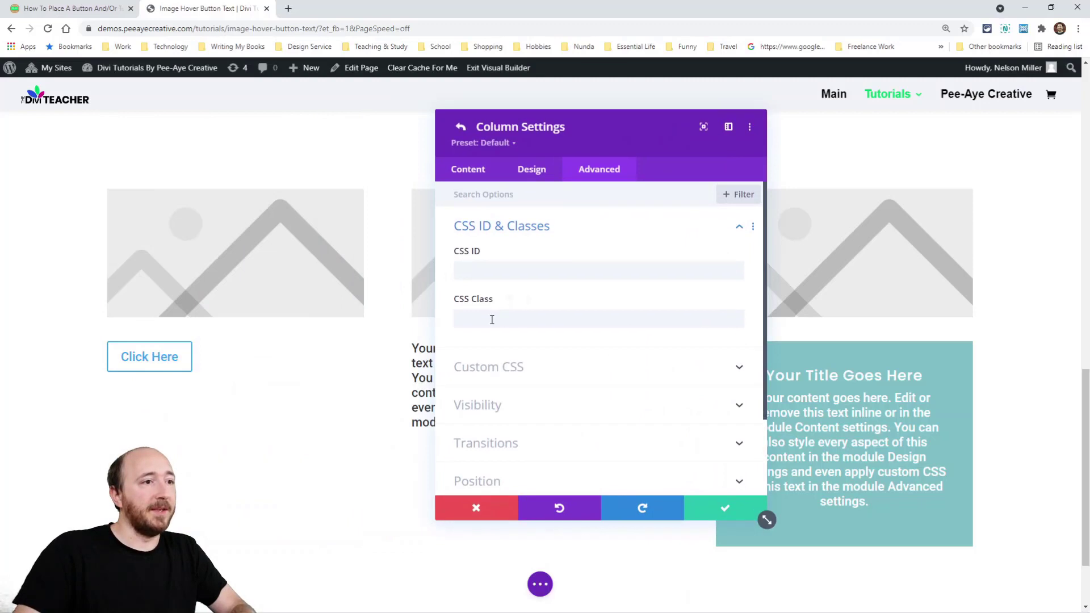
left_click(492, 318)
key("ctrl+v")
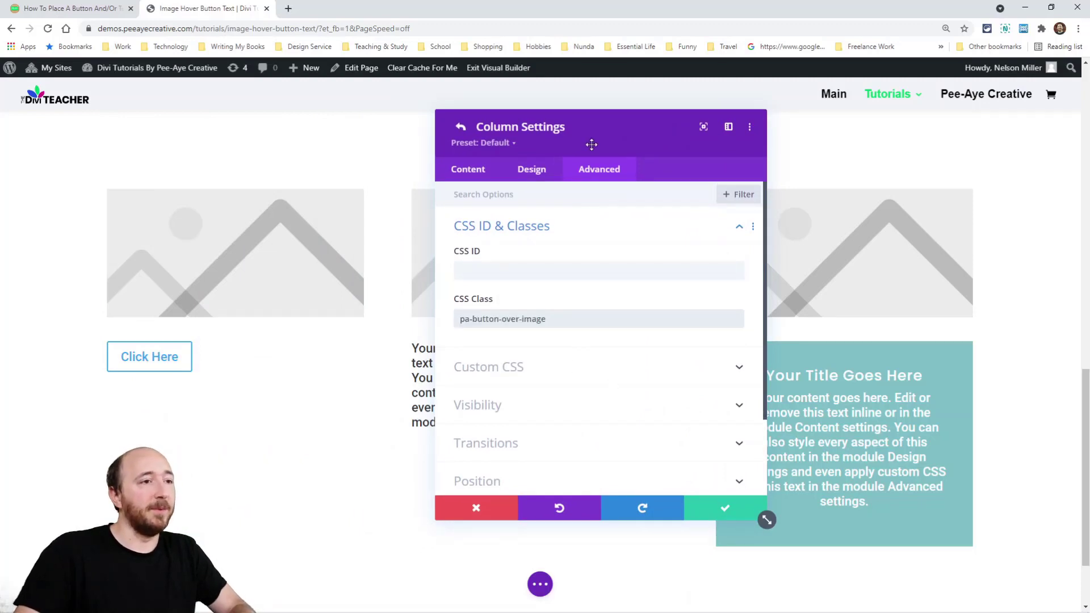
left_click_drag(591, 144, 554, 136)
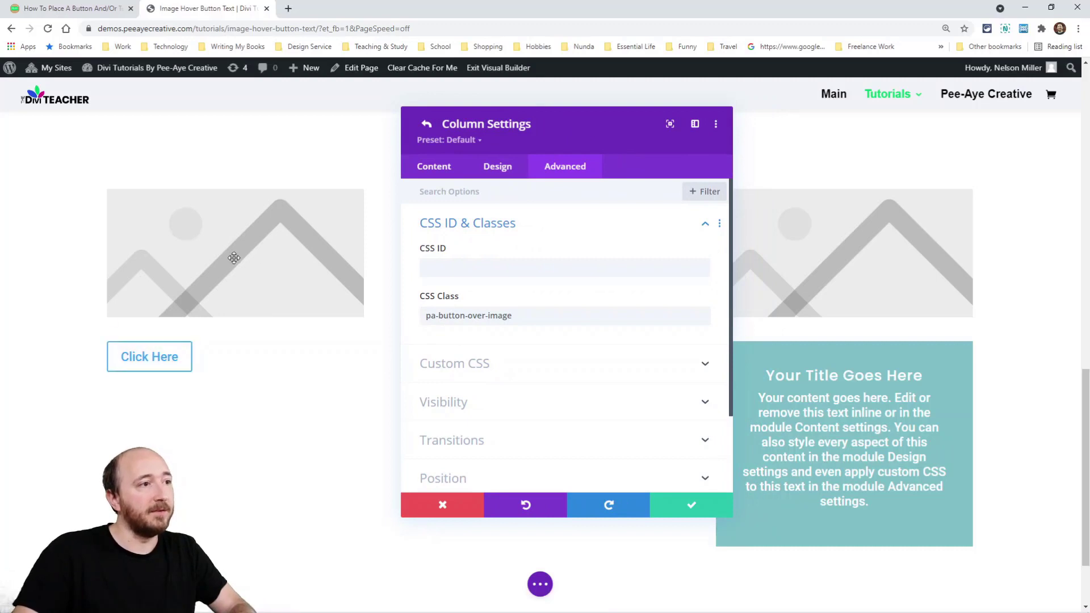
left_click(689, 507)
left_click(686, 500)
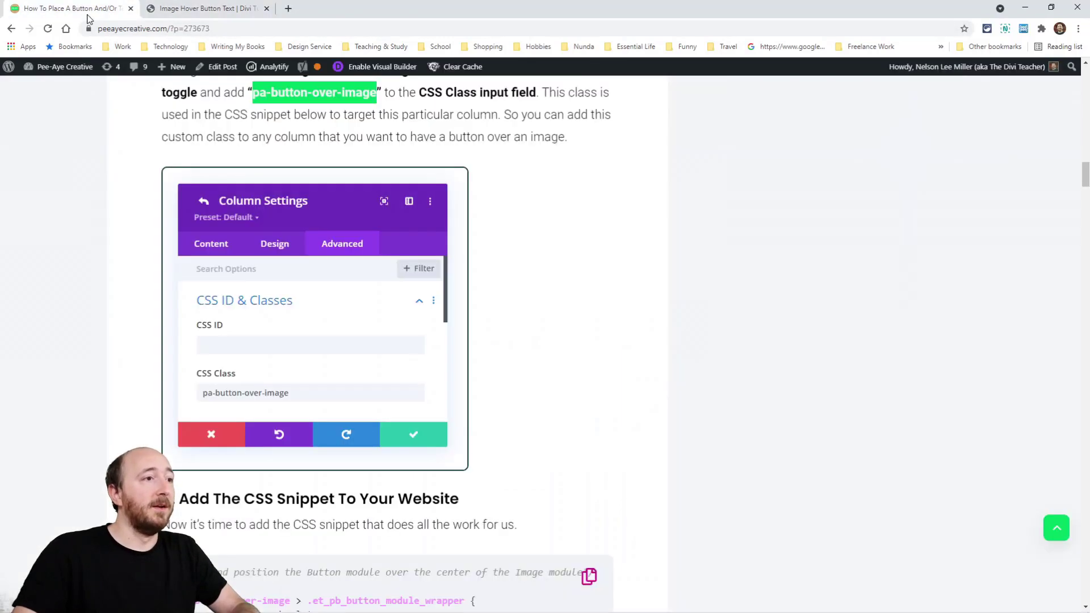
Return to the tutorial article and copy the whole CSS snippet under "4. Add The CSS Snippet To Your Website".
left_click(71, 7)
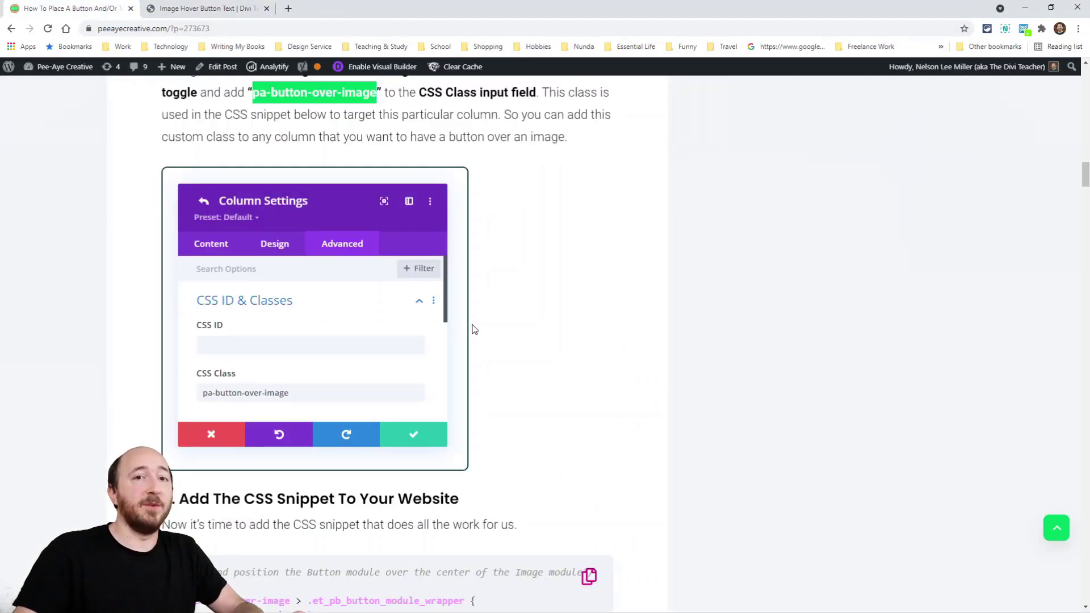
scroll(420, 372, "down", 4)
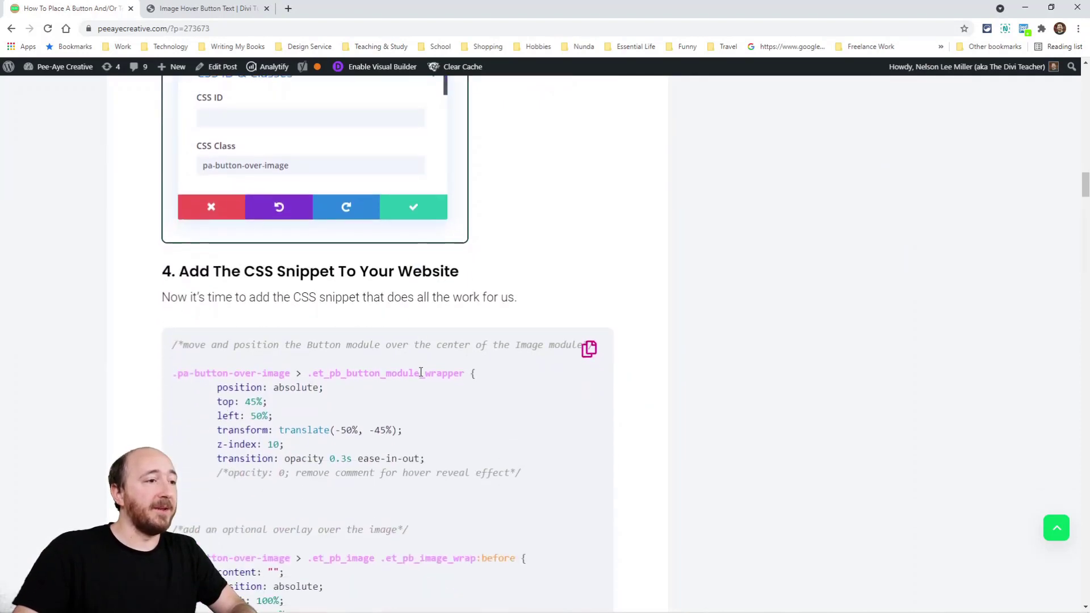
scroll(420, 373, "down", 2)
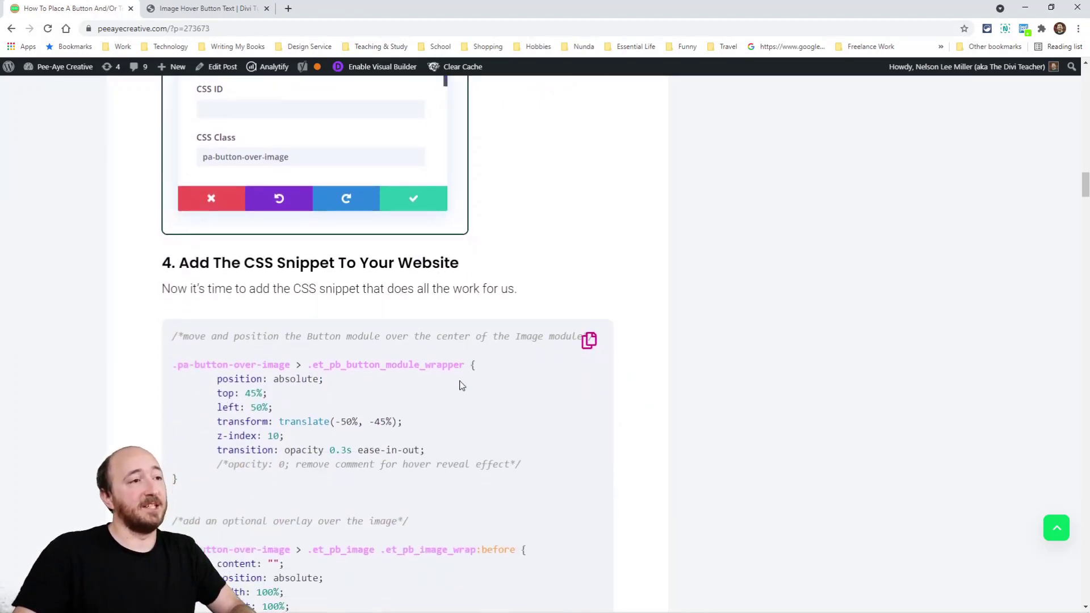
scroll(464, 369, "down", 6)
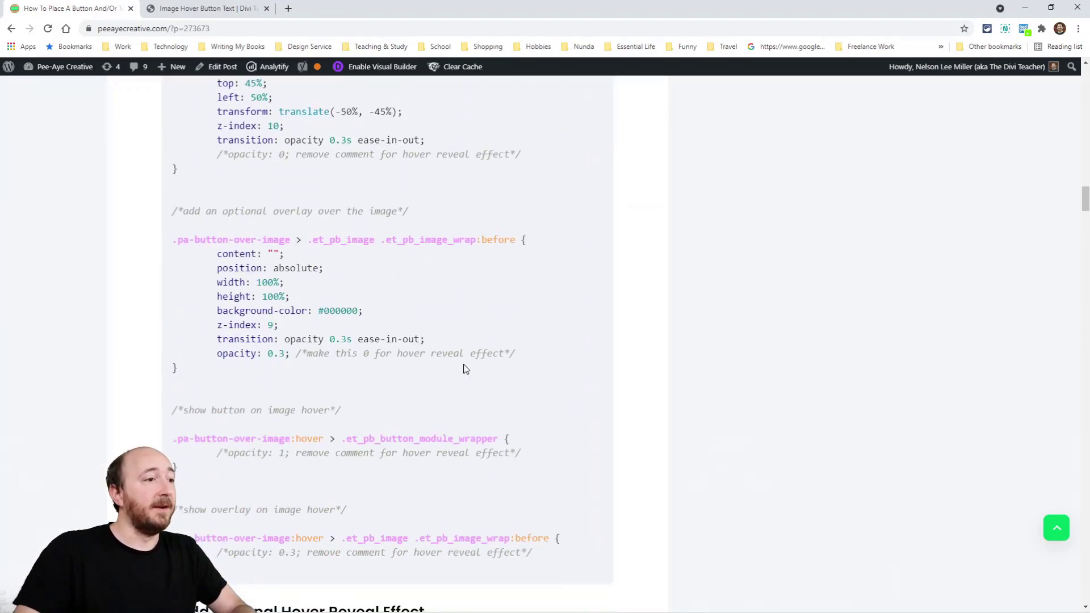
scroll(365, 414, "up", 1)
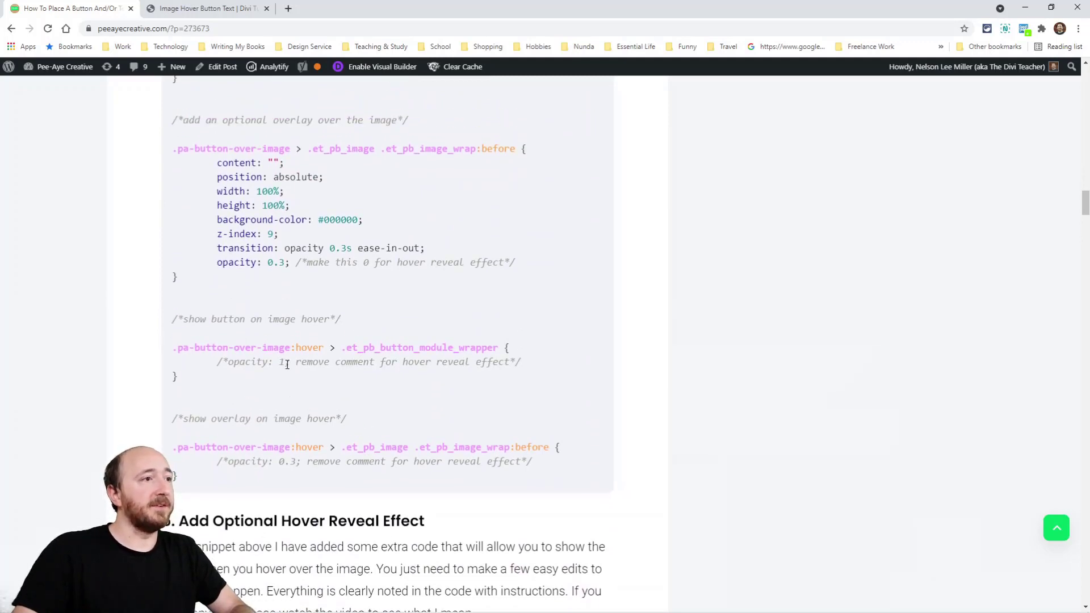
scroll(287, 364, "up", 5)
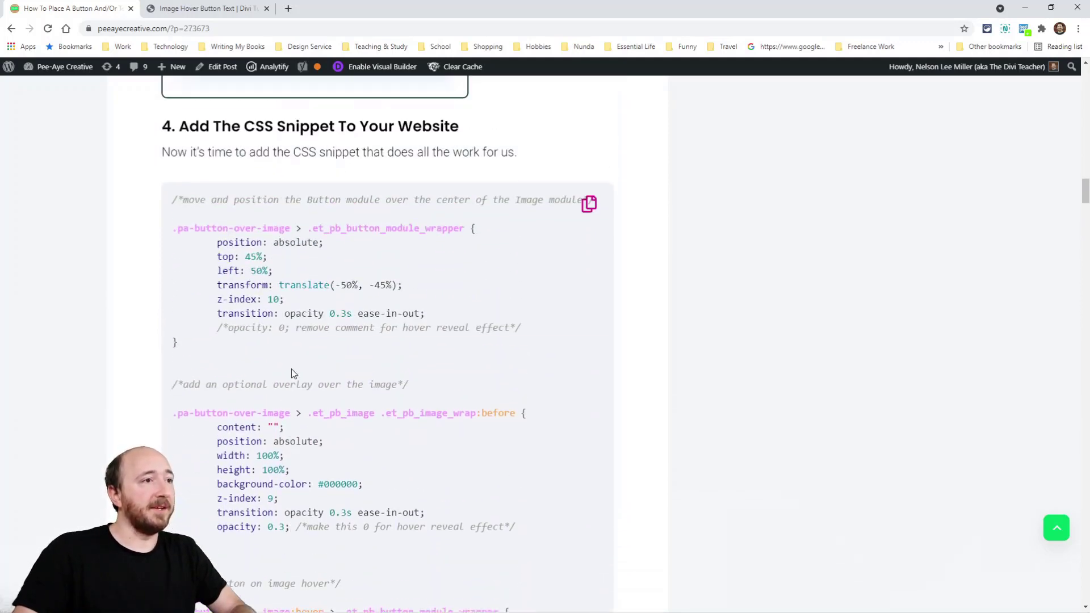
left_click(589, 214)
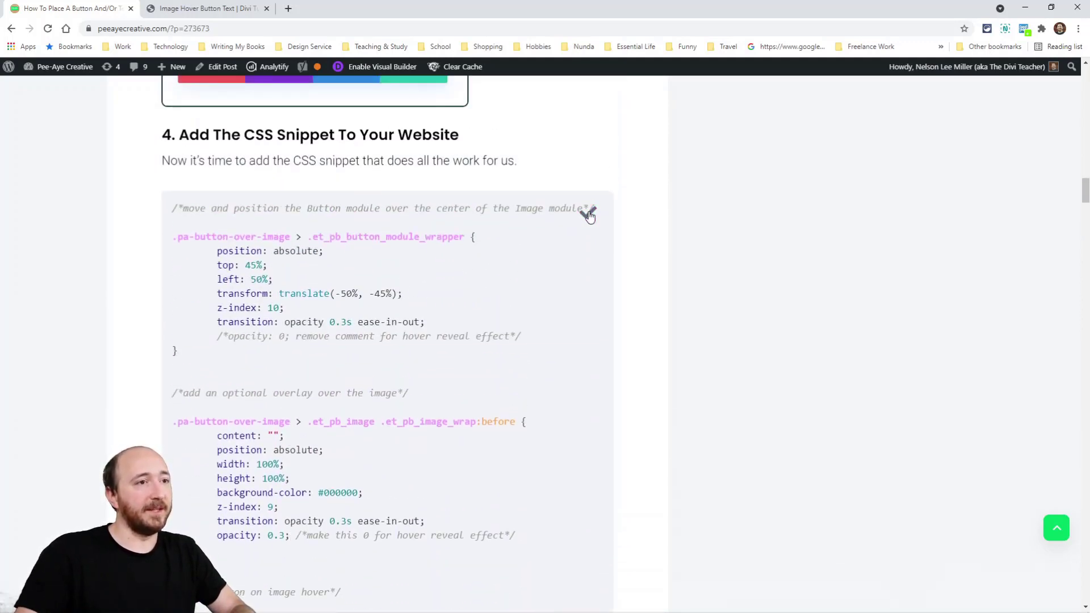
Try the copied snippet in the demo page's Custom CSS setting, undo the paste and close the page settings.
left_click(196, 9)
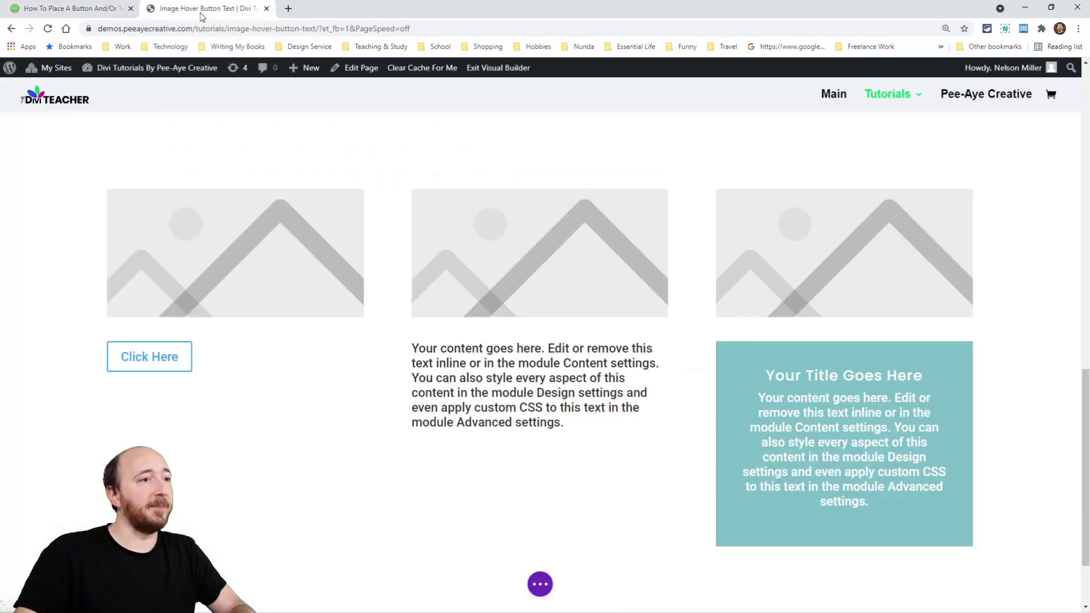
left_click(540, 584)
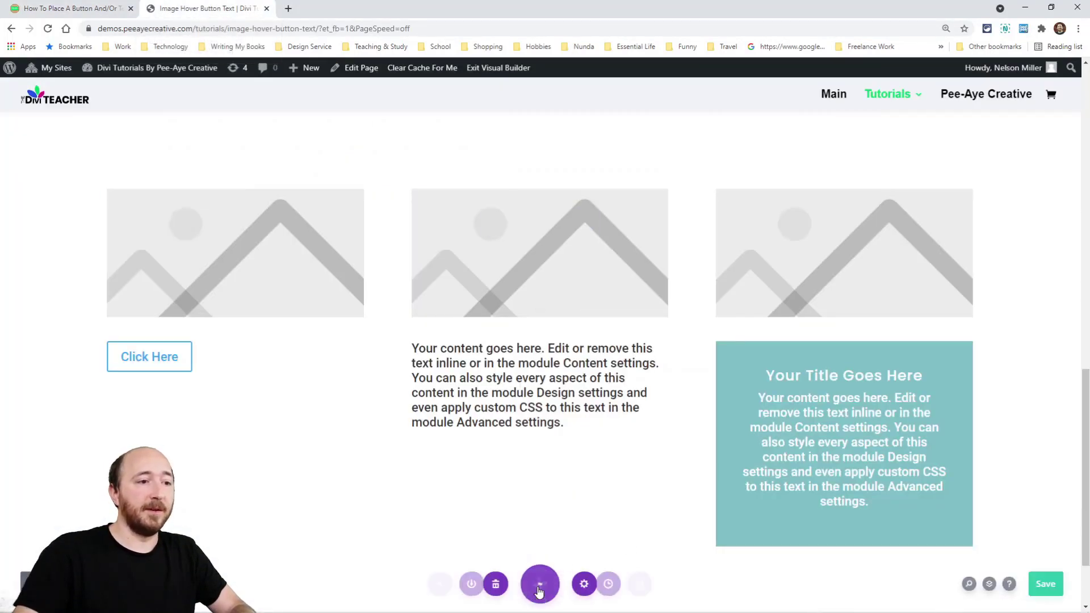
left_click(587, 584)
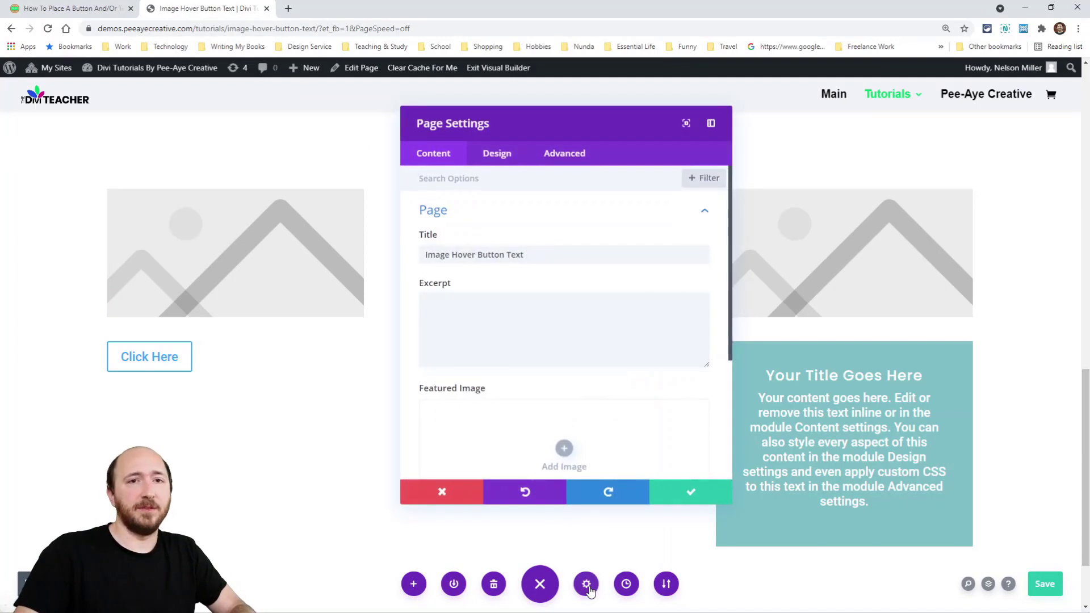
left_click(554, 155)
left_click(469, 217)
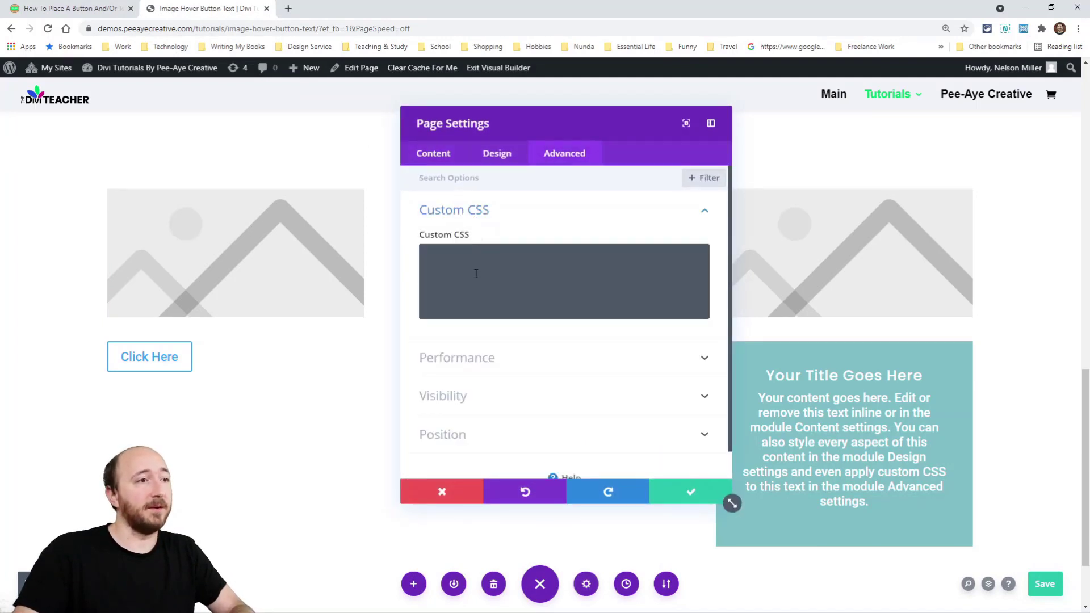
left_click(474, 273)
key("ctrl+v")
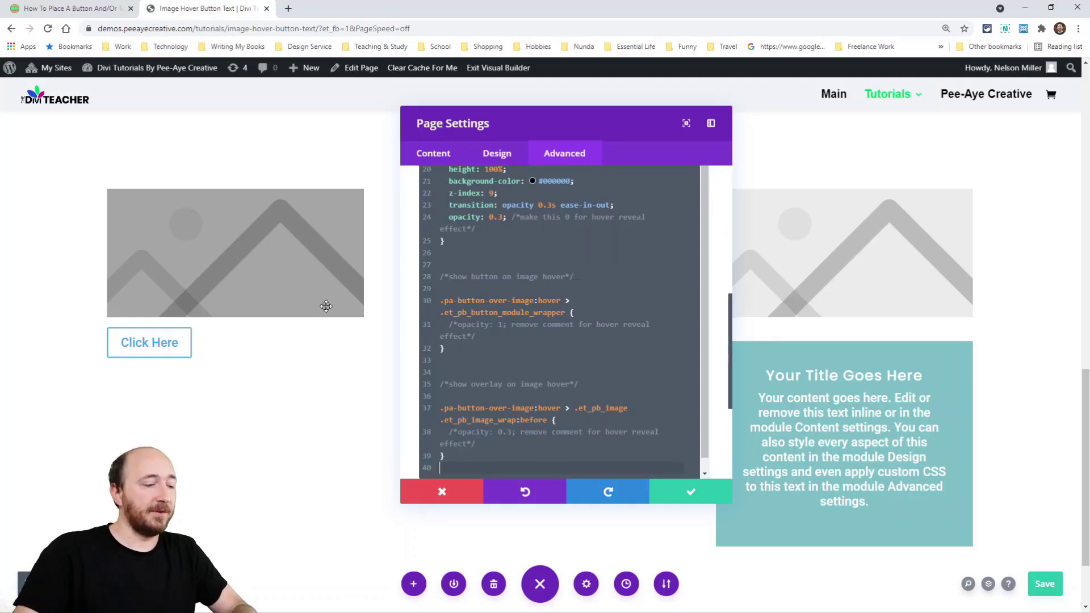
key("ctrl+z")
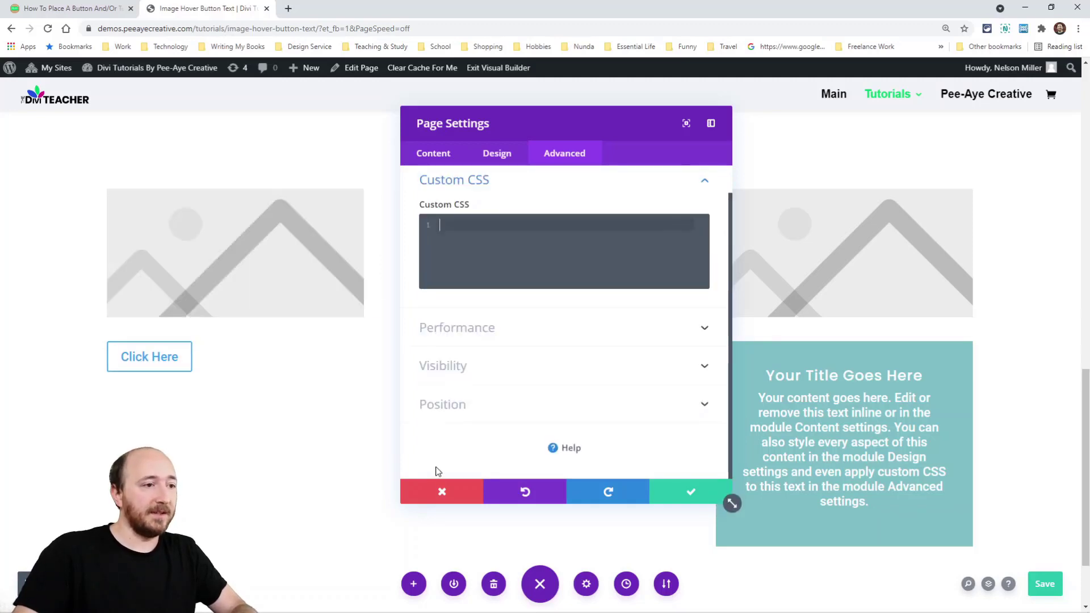
left_click(690, 491)
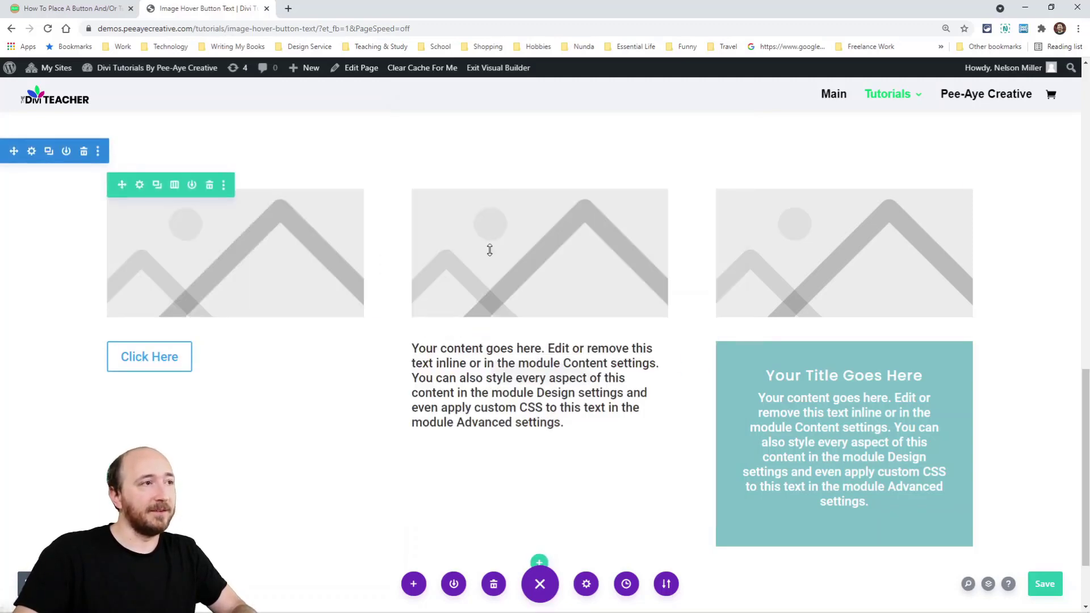
Save the demo page and exit the Visual Builder.
left_click(1044, 584)
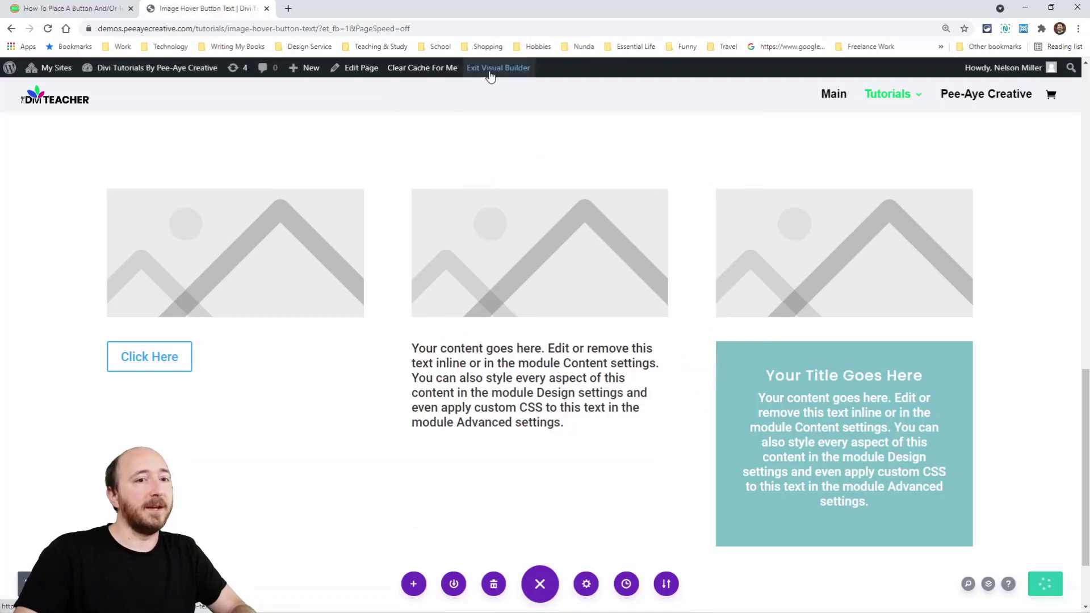
left_click(490, 68)
Open the live CSS editor on the demo page, widen it and paste in the copied button-over-image snippet.
left_click(1025, 28)
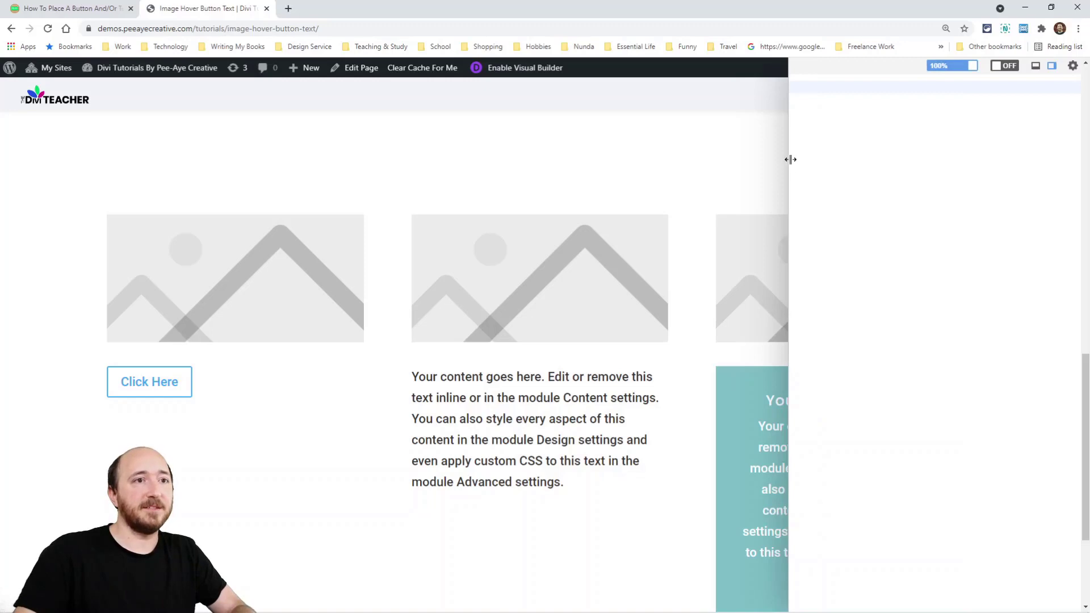
left_click_drag(788, 158, 755, 160)
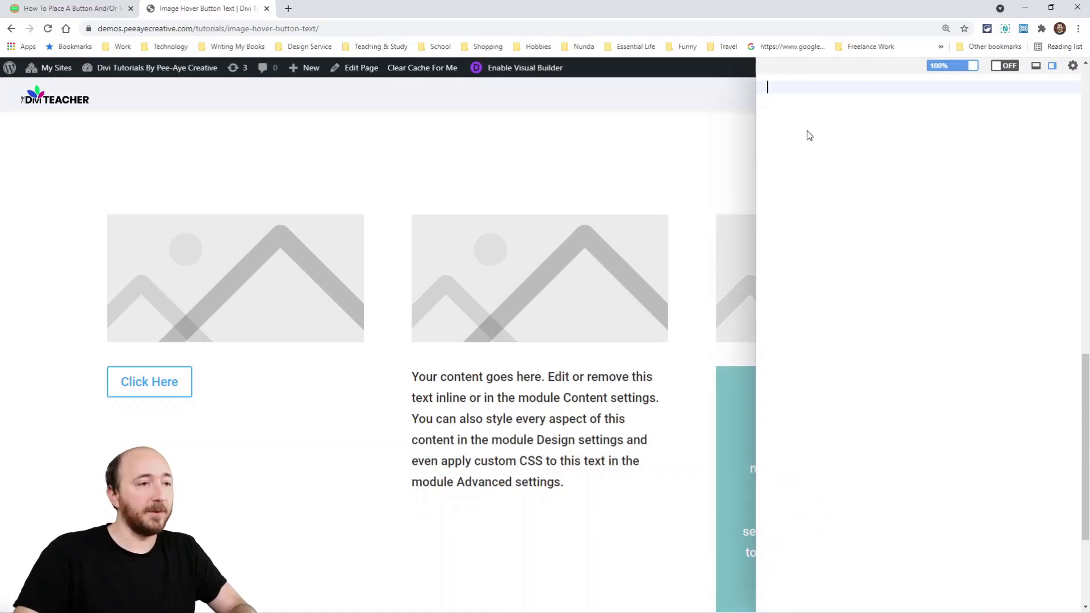
key("ctrl+v")
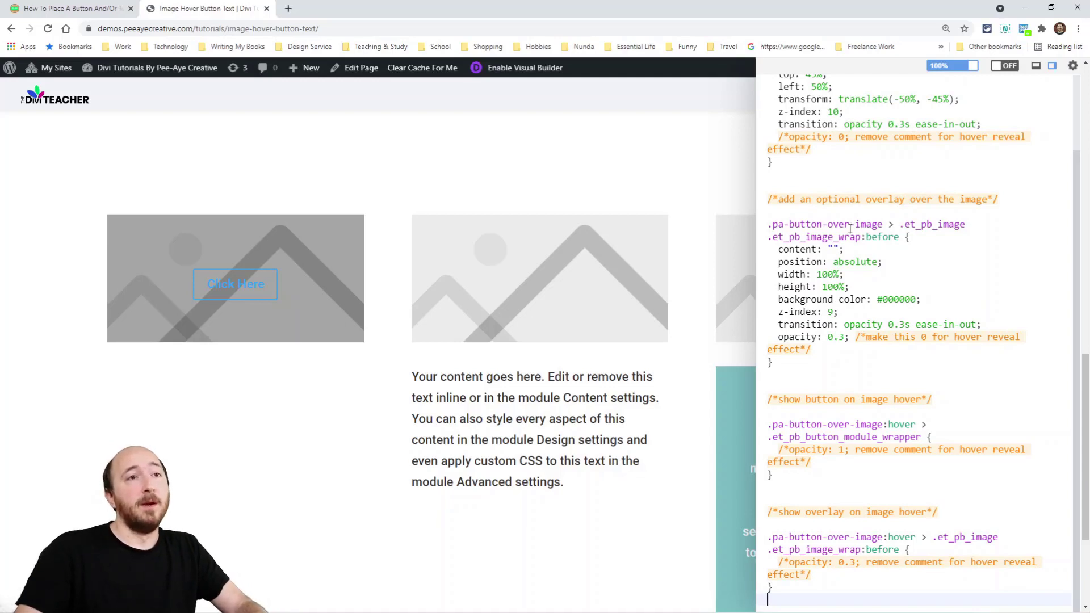
scroll(850, 228, "up", 3)
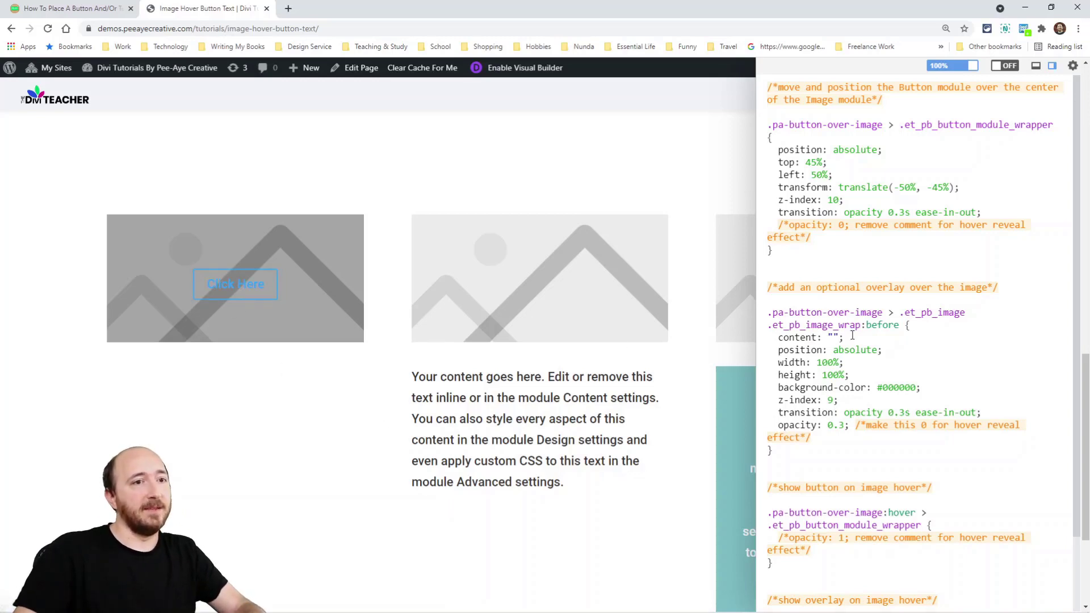
Widen the CSS editor further and examine the rule that positions the Button module over the center of the Image module.
left_click_drag(772, 453, 780, 408)
left_click_drag(775, 260, 746, 94)
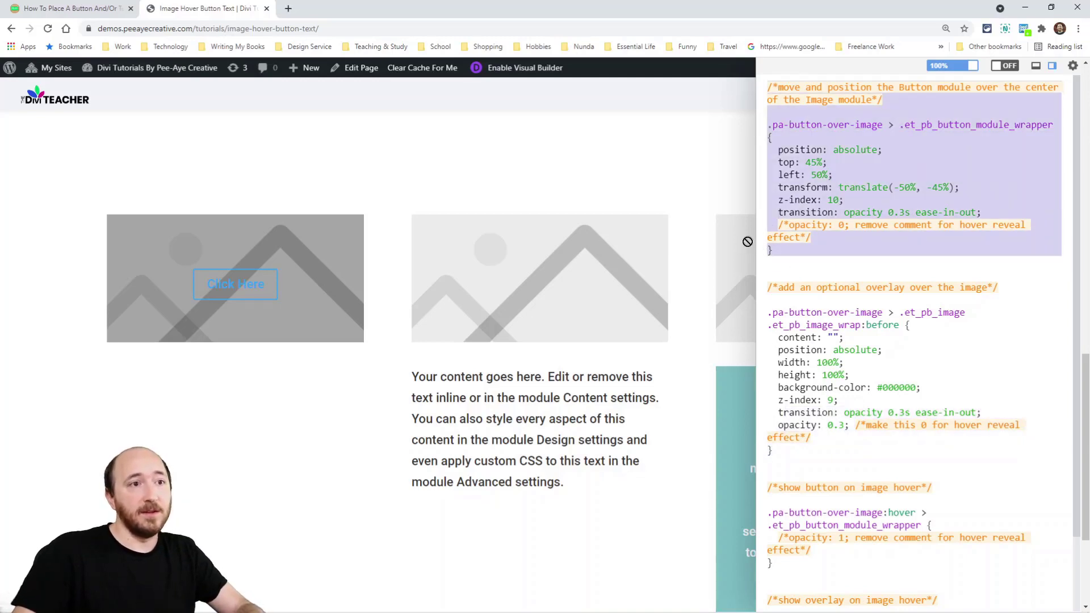
left_click_drag(756, 243, 649, 253)
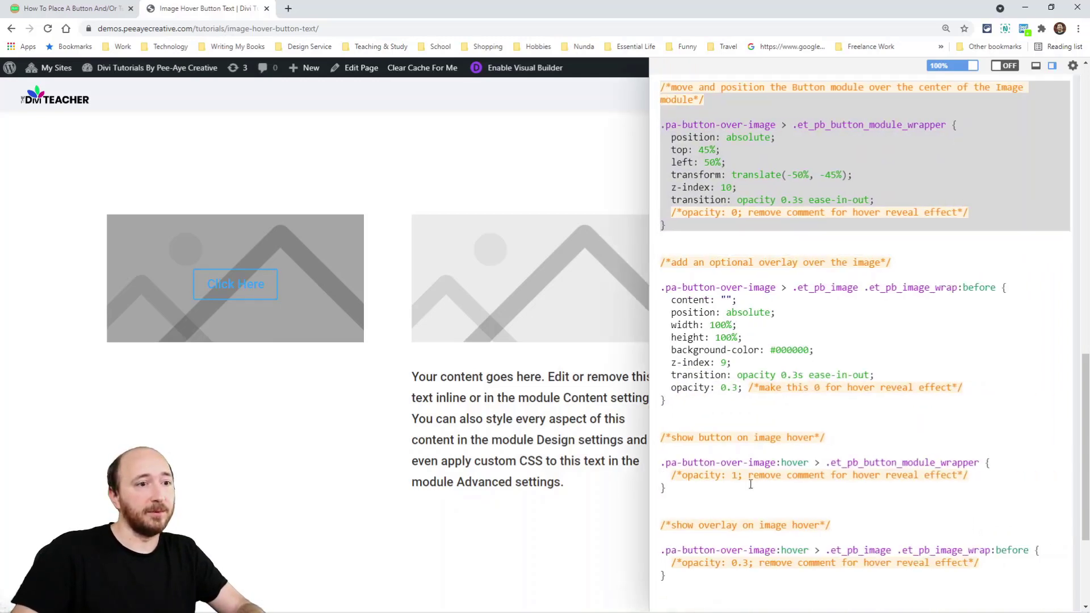
left_click(682, 303)
left_click(686, 410)
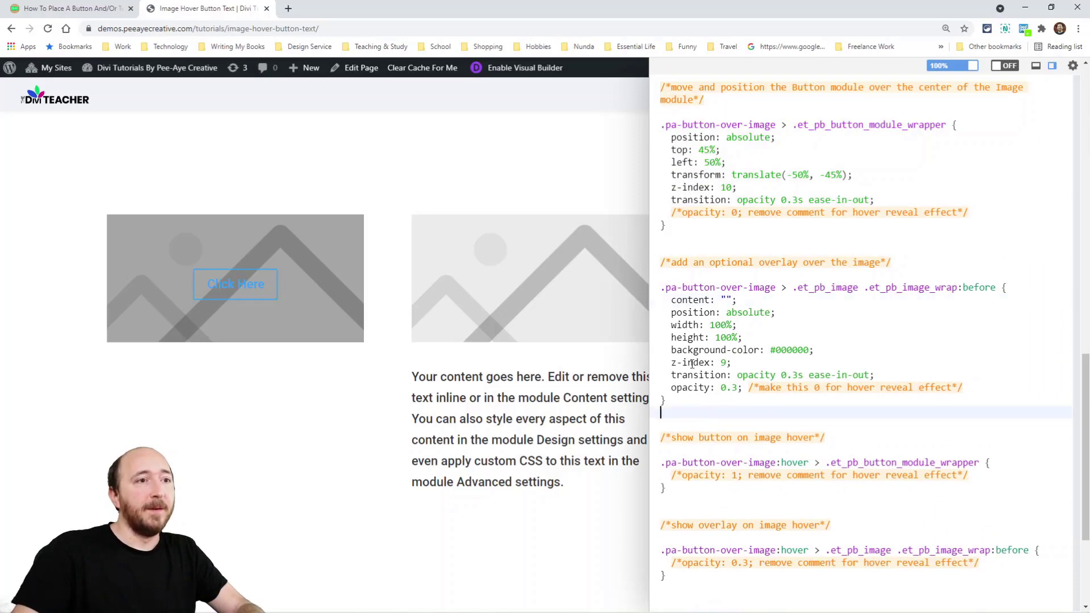
left_click(711, 237)
left_click_drag(704, 233, 645, 99)
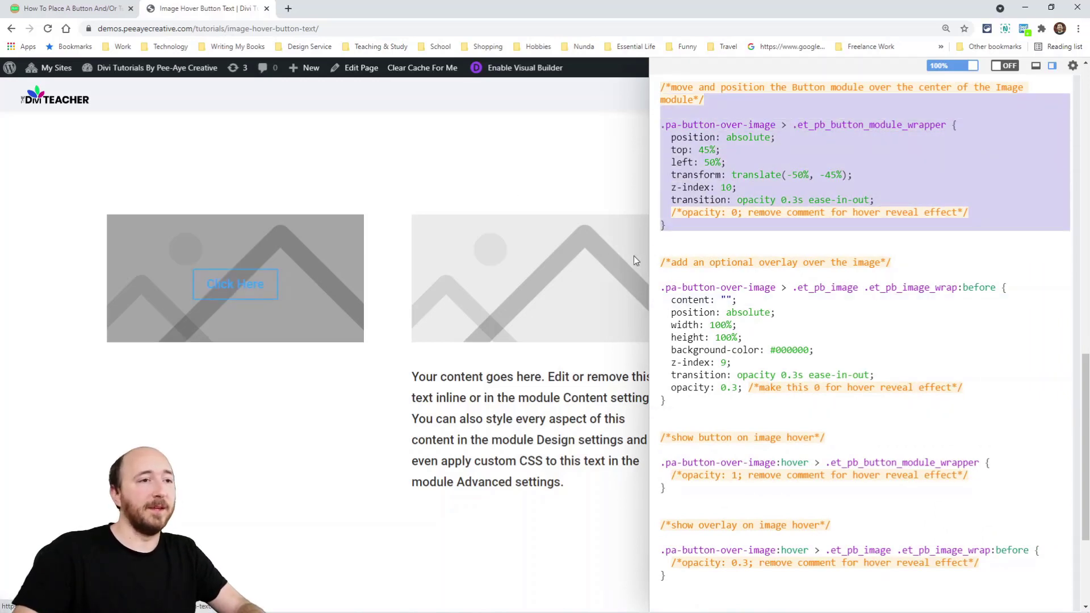
Try deleting the optional image overlay rule from the CSS and restore it.
left_click_drag(697, 394, 644, 265)
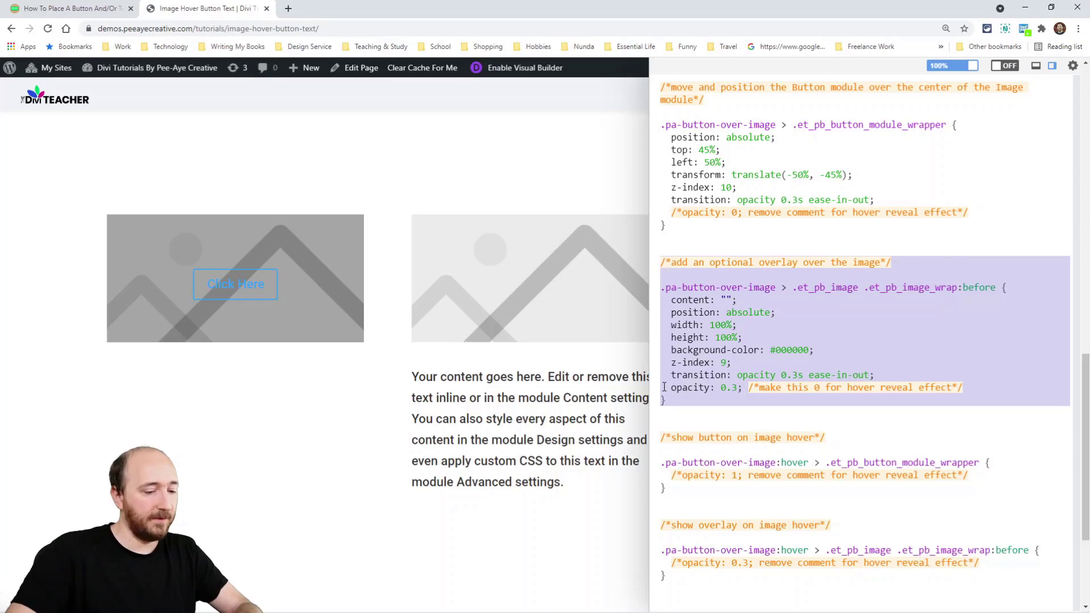
key("BackSpace")
key("ctrl+v")
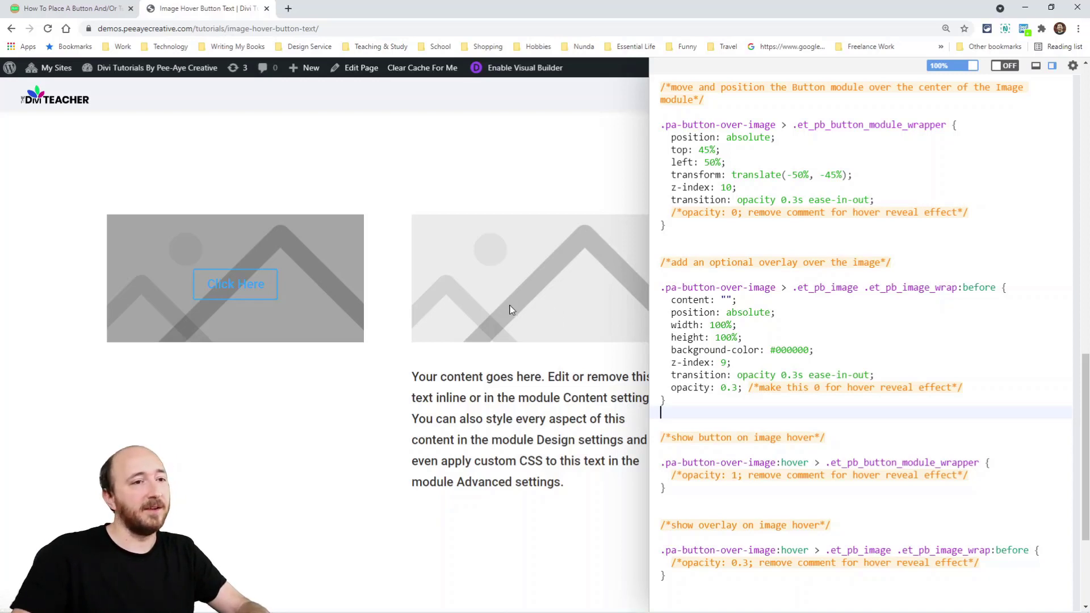
Uncomment opacity: 0 in the button positioning rule and remove the leftover "remove comment for hover reveal effect" text.
scroll(580, 349, "down", 1)
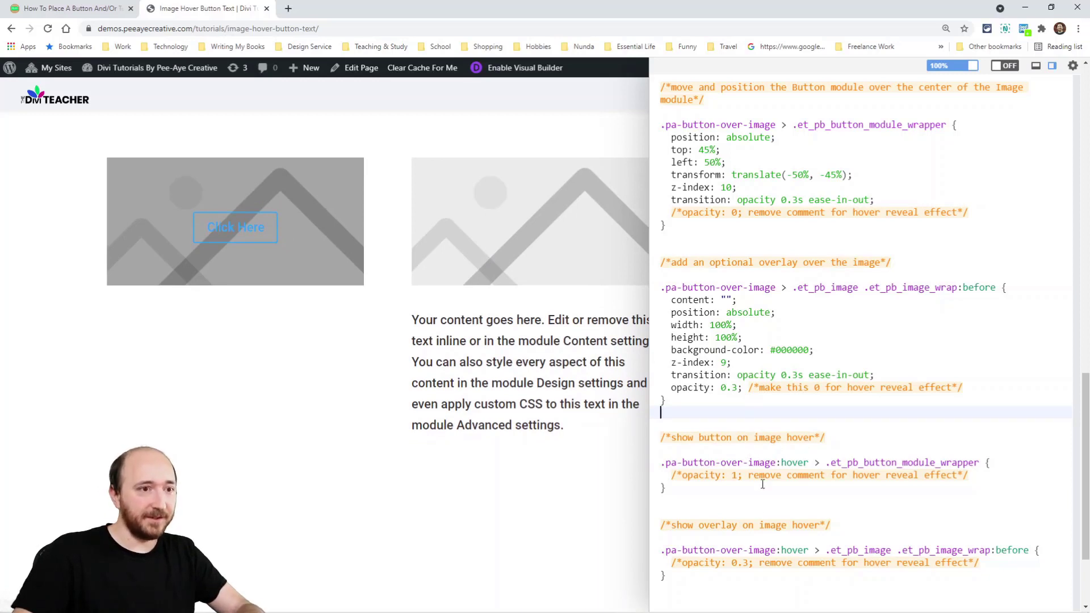
left_click(683, 476)
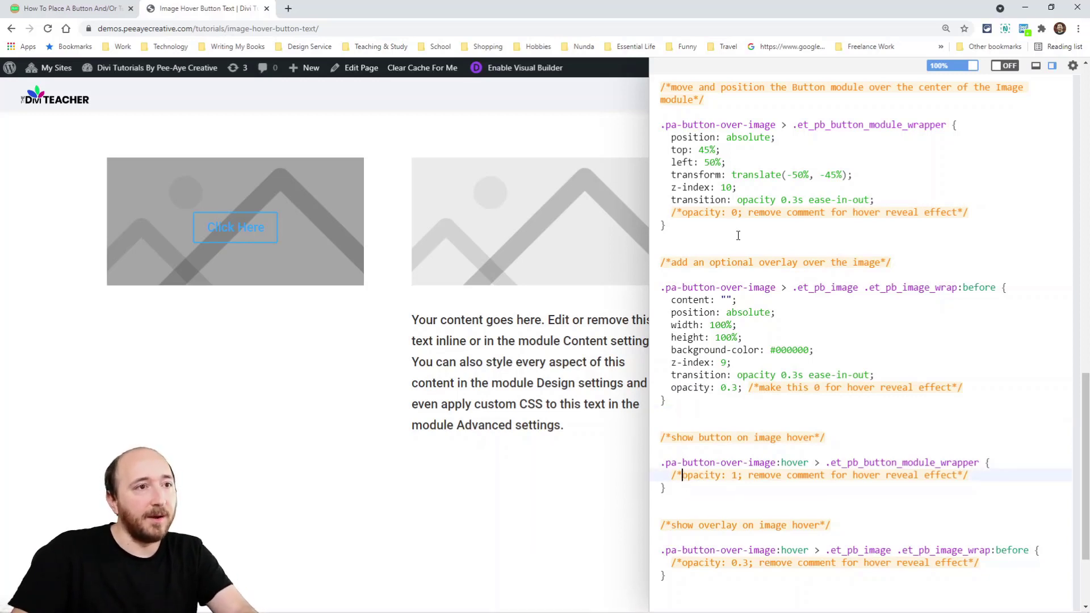
left_click(682, 212)
key("BackSpace")
key("BackSpace")
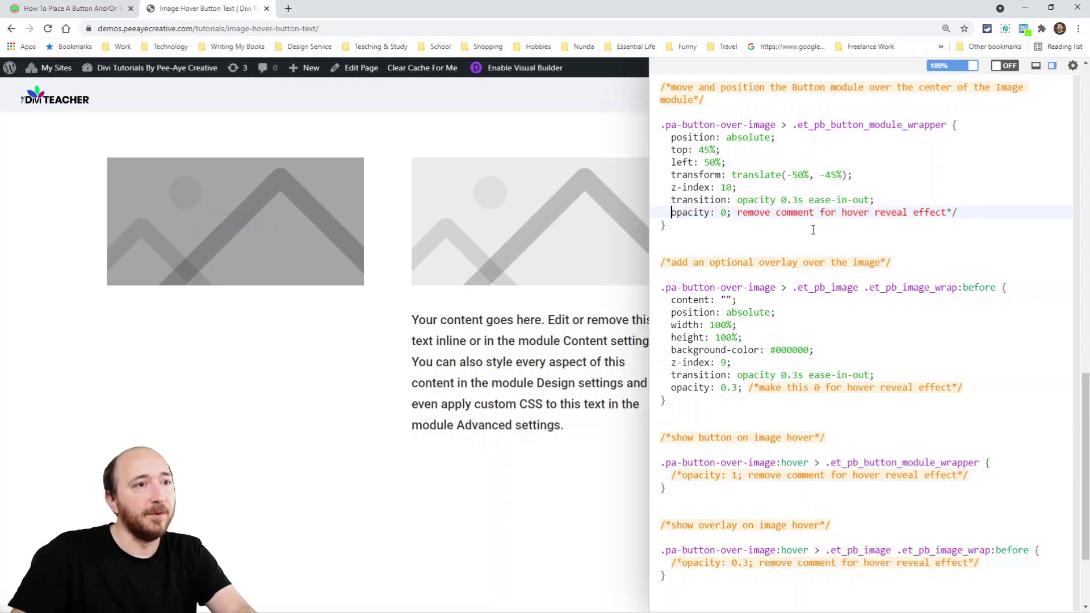
left_click_drag(958, 208, 743, 217)
key("BackSpace")
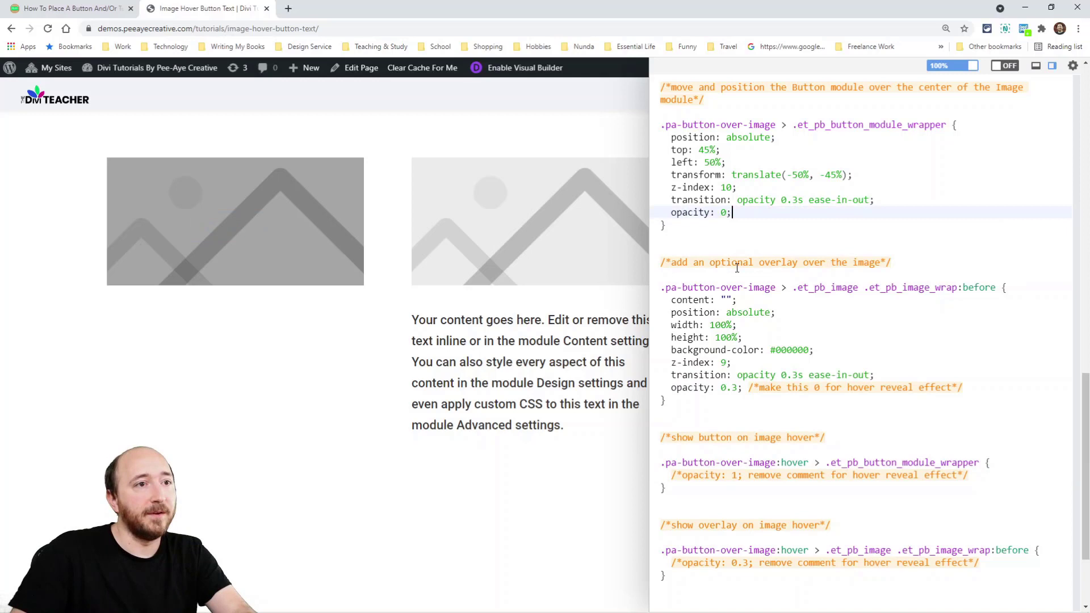
Set the optional overlay rule's opacity to 0 and delete the hover reveal comment behind it.
left_click(745, 387)
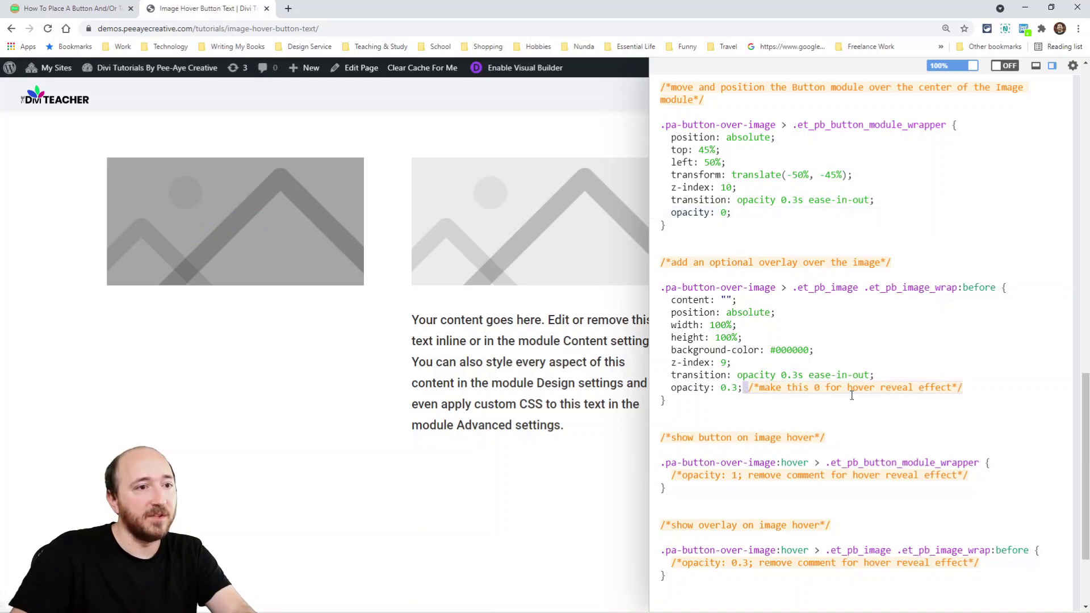
key("BackSpace")
key("BackSpace")
key("BackSpace")
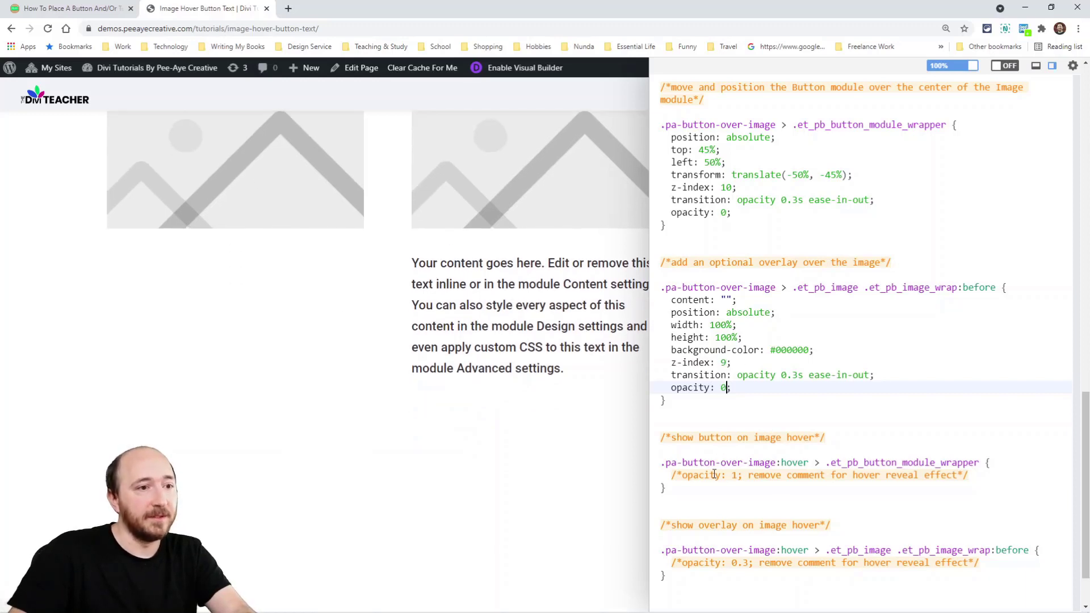
Uncomment opacity: 1 in the "show button on image hover" rule, strip the leftover comment text and test the hover on the first image.
left_click(683, 475)
key("BackSpace")
key("BackSpace")
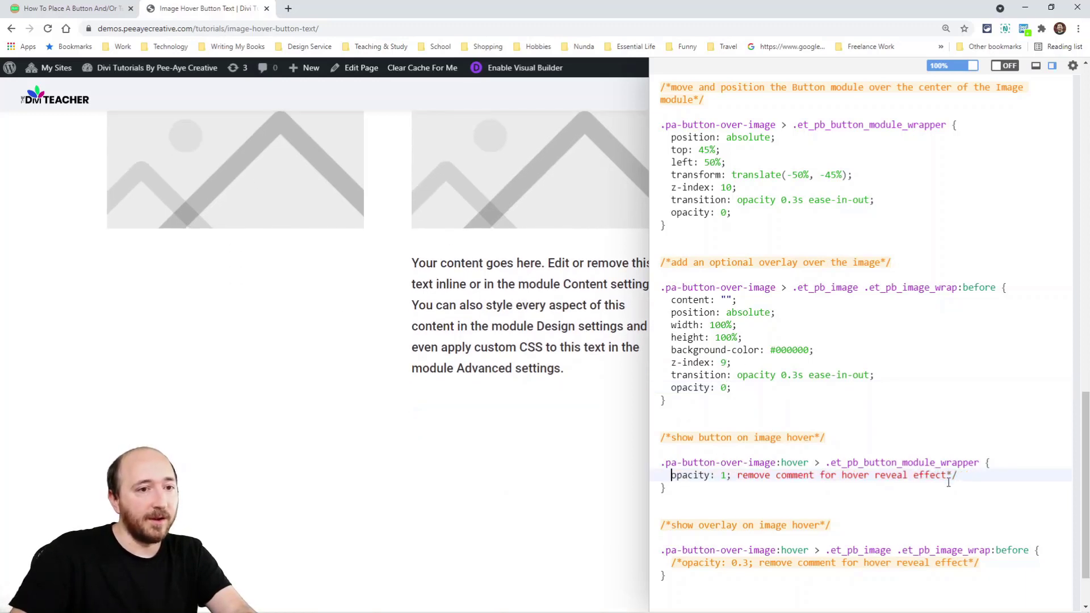
left_click_drag(967, 476, 750, 481)
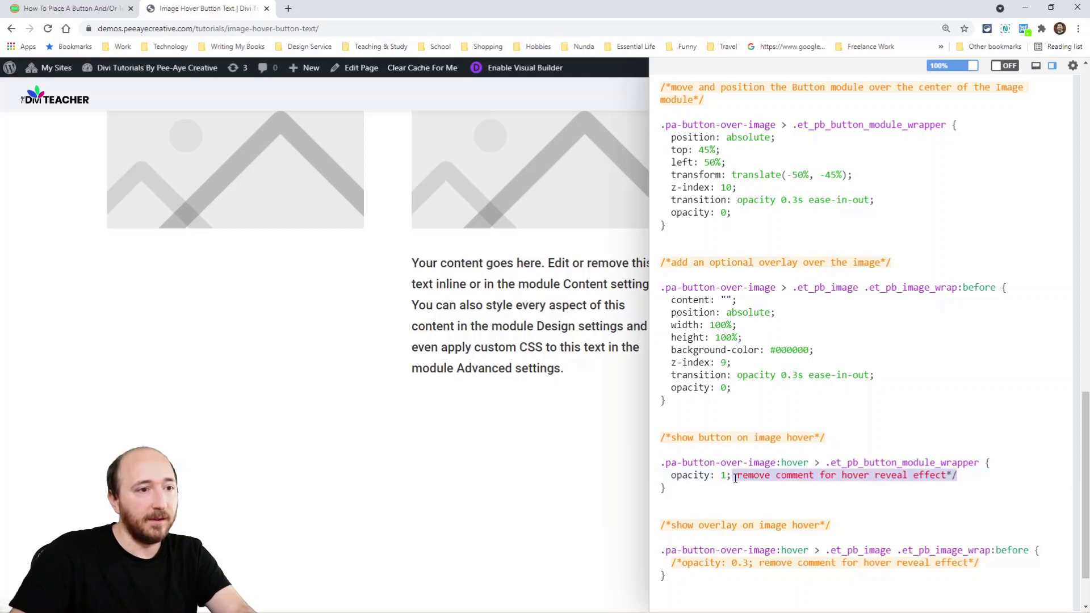
key("BackSpace")
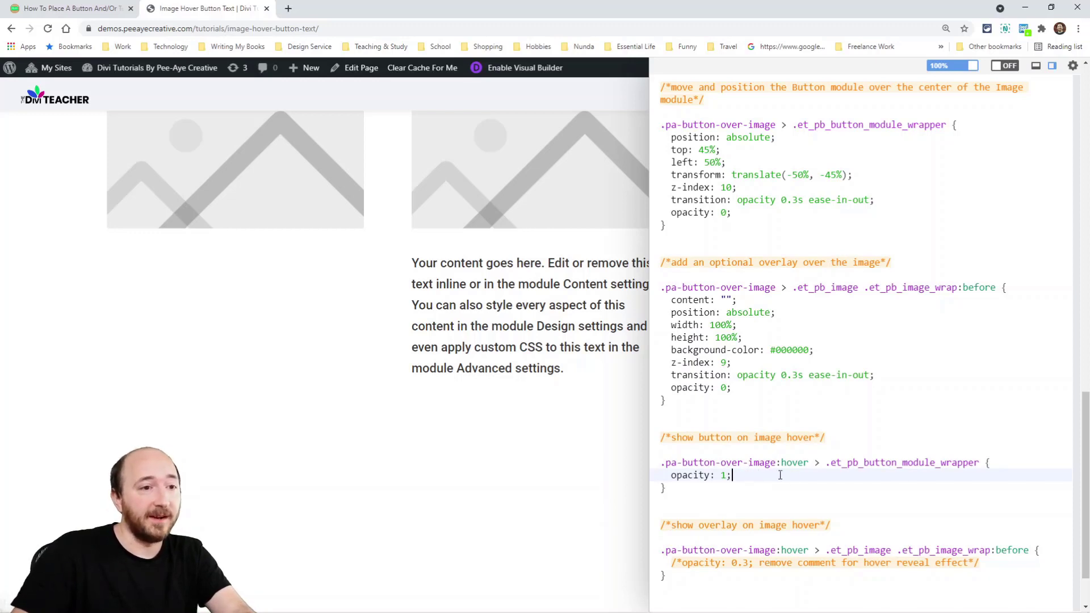
scroll(796, 476, "down", 1)
scroll(596, 451, "up", 3)
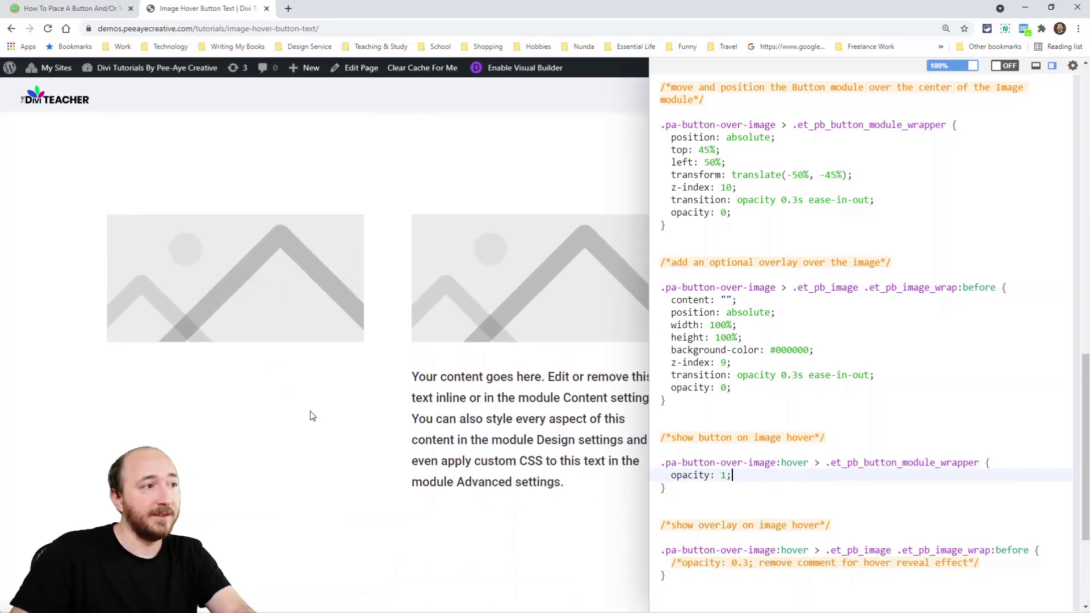
mouse_move(325, 336)
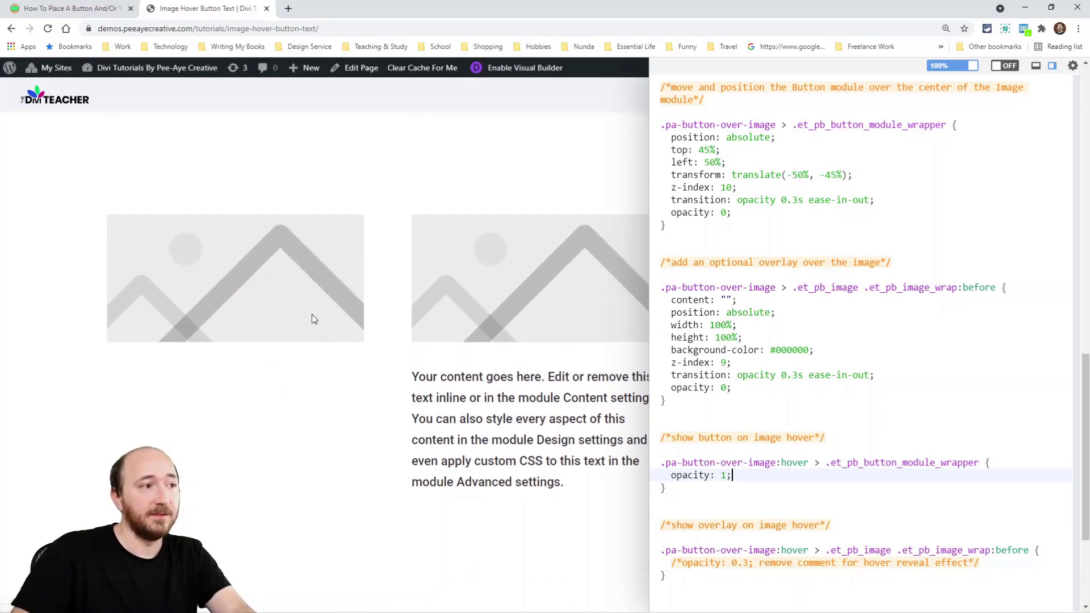
mouse_move(311, 310)
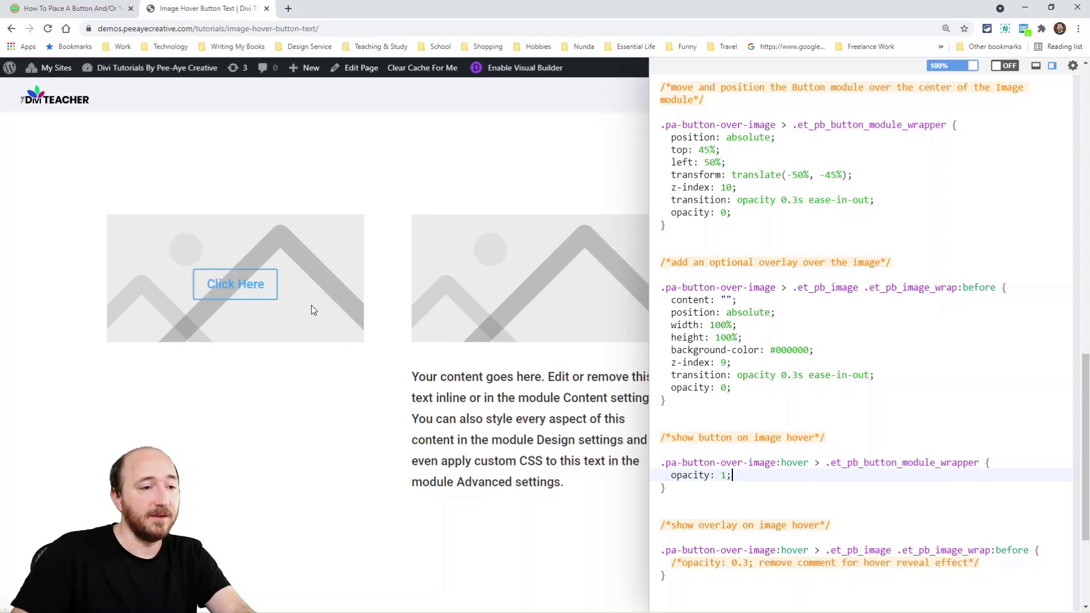
Uncomment opacity: 0.3 in the "show overlay on image hover" rule and remove the leftover comment text.
left_click(683, 563)
key("BackSpace")
key("BackSpace")
left_click_drag(969, 563, 793, 568)
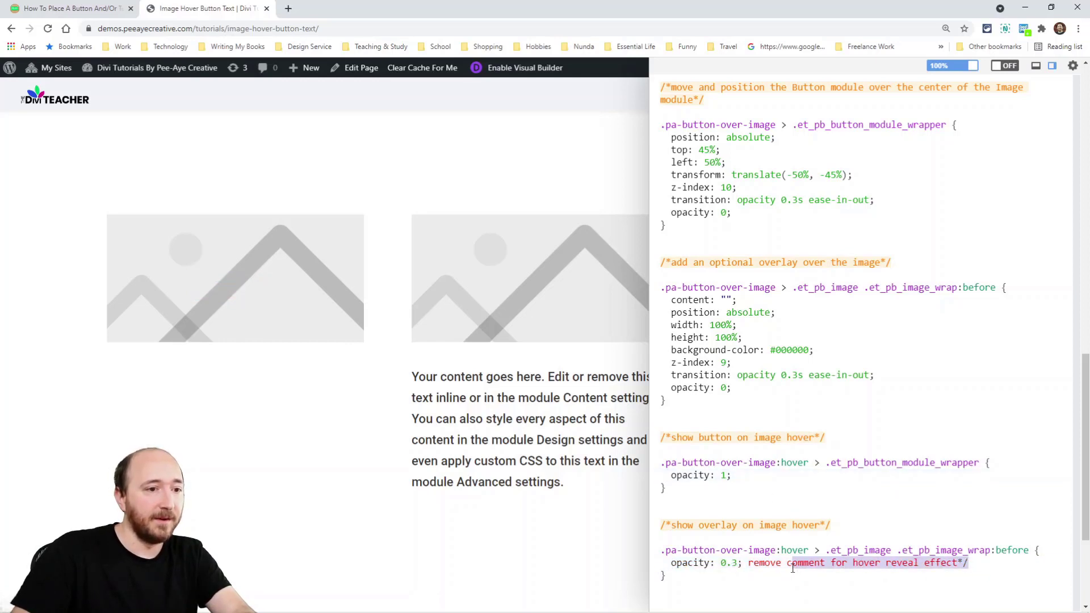
key("BackSpace")
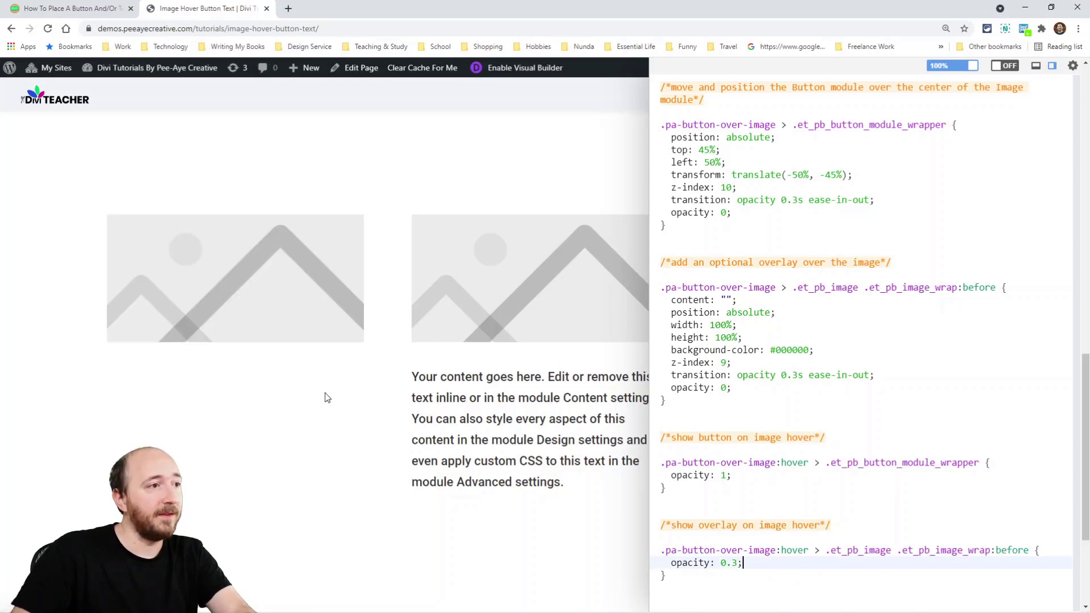
Test the hover reveal on the first placeholder image and, with the CSS editor closed, on the waterfall image.
mouse_move(316, 338)
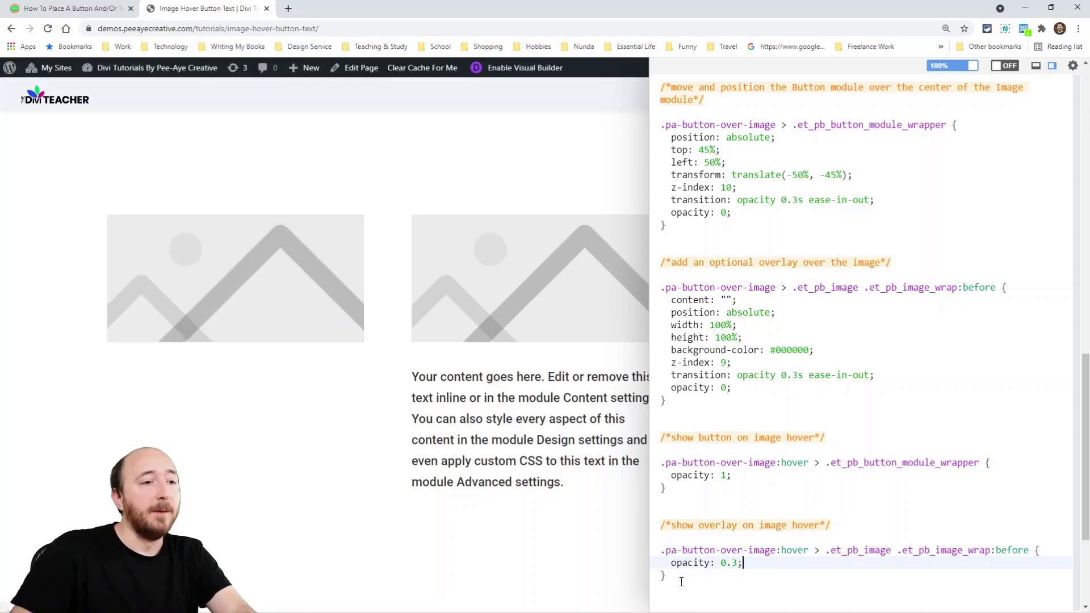
left_click_drag(681, 582, 625, 429)
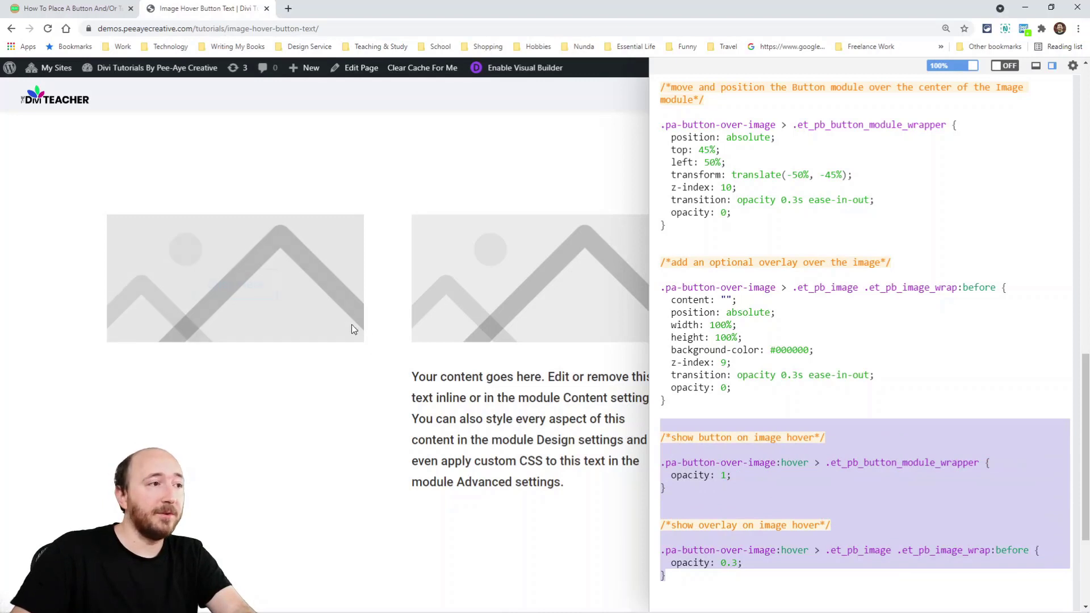
mouse_move(337, 325)
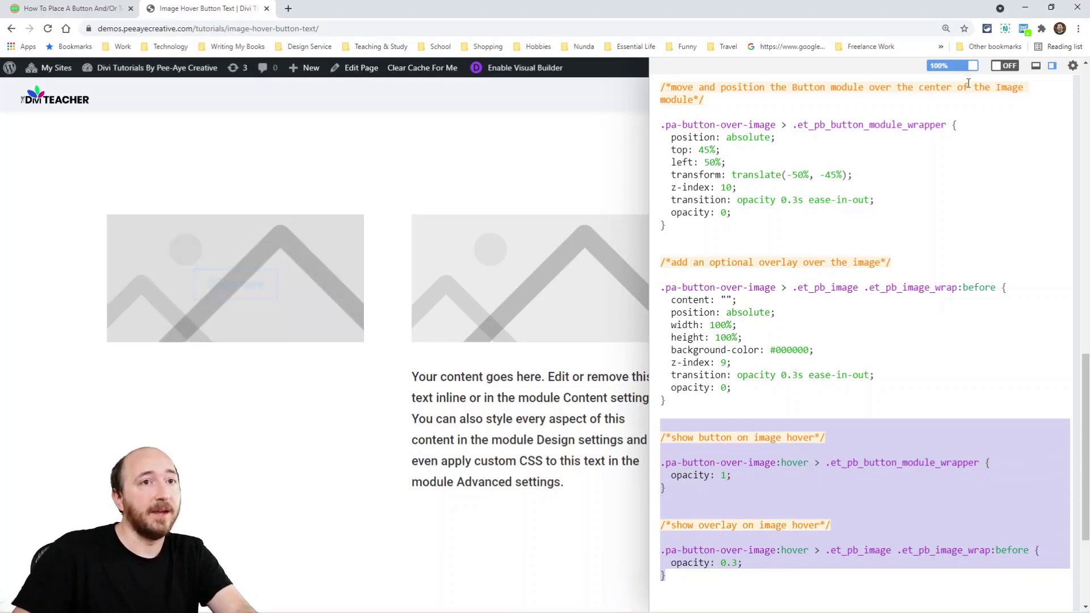
left_click(1025, 29)
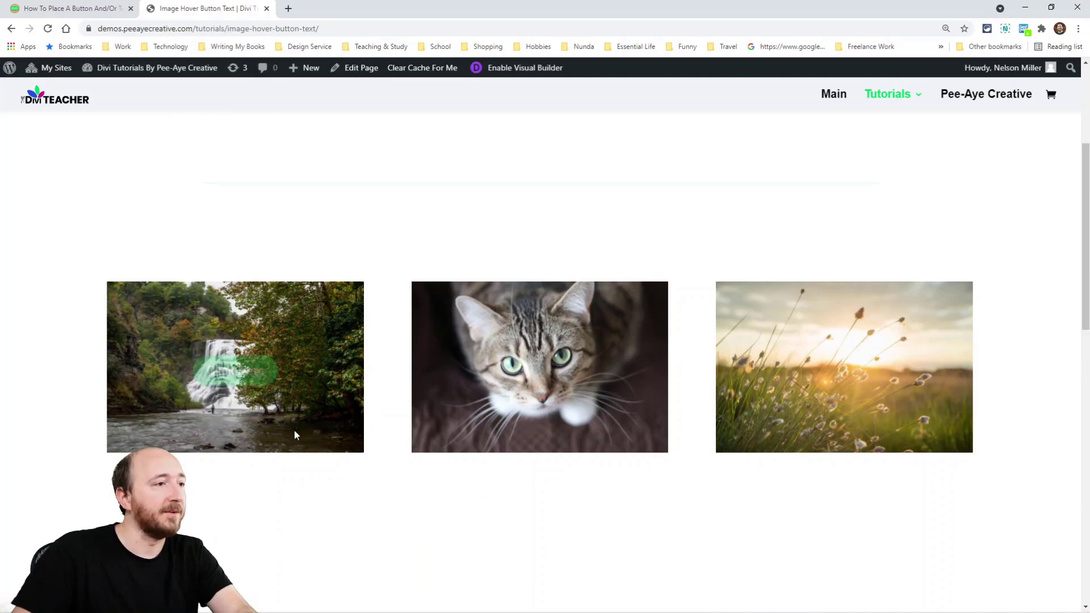
mouse_move(330, 364)
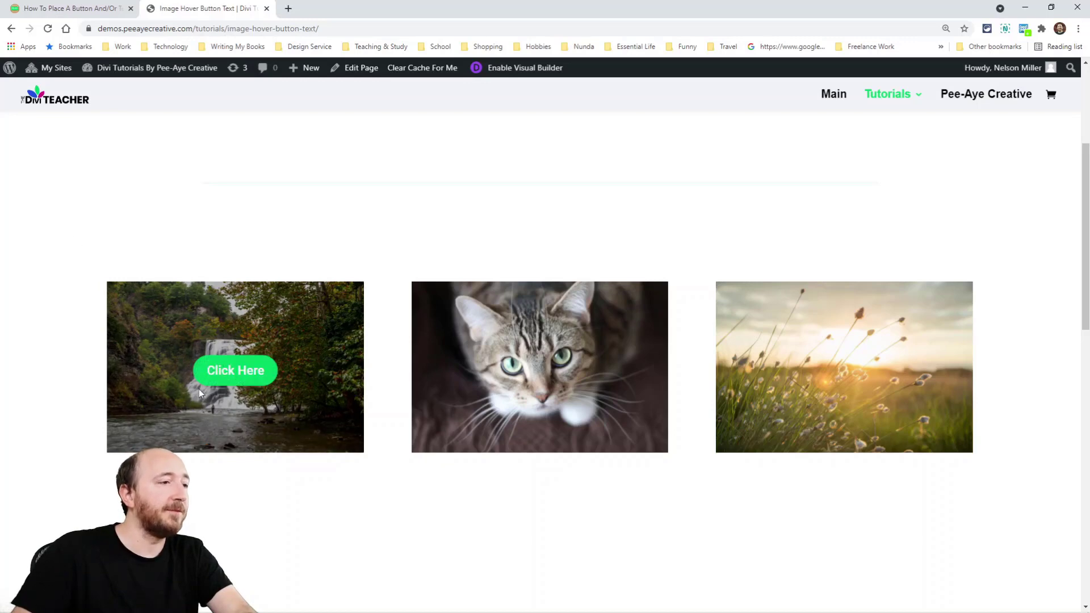
Return to the tutorial article and copy the class name pa-text-over-image from the text module's "3. Add A CSS Class To The Column" section.
left_click(59, 11)
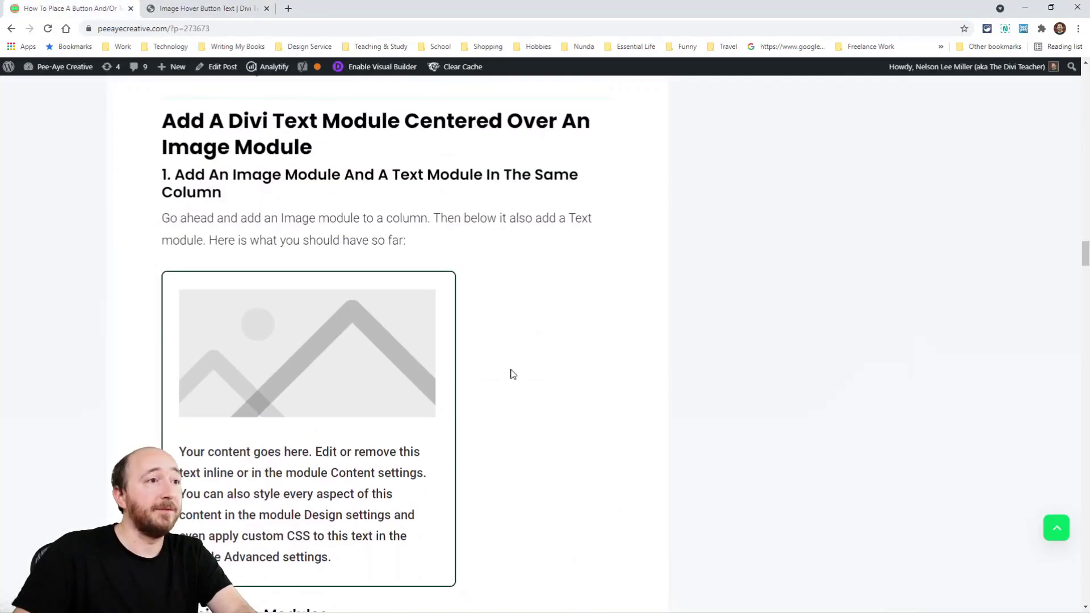
scroll(483, 379, "up", 1)
scroll(243, 398, "down", 5)
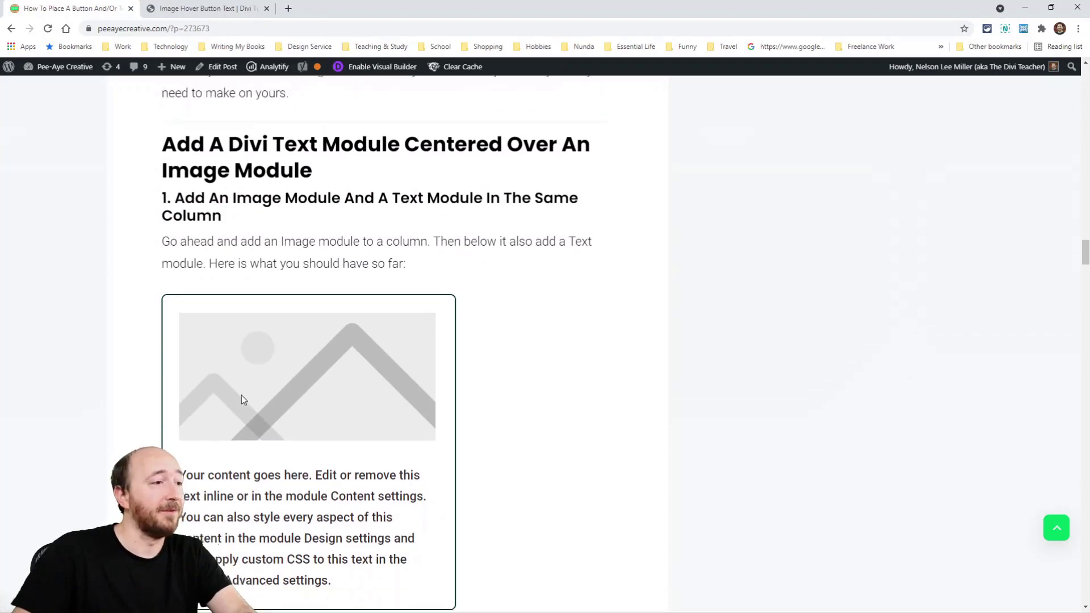
scroll(243, 395, "down", 3)
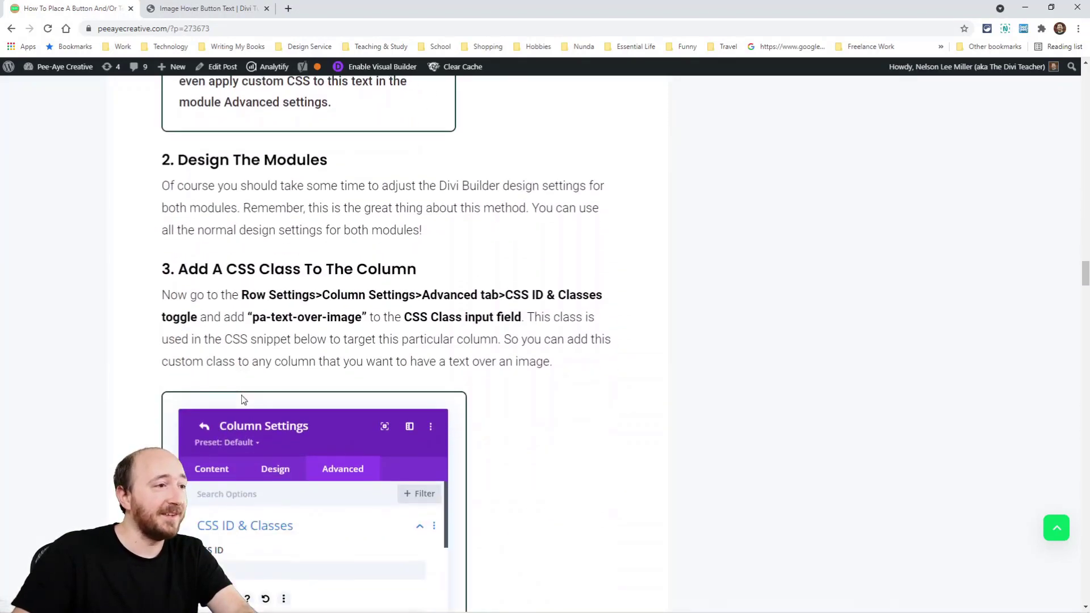
left_click_drag(361, 314, 247, 320)
key("ctrl+c")
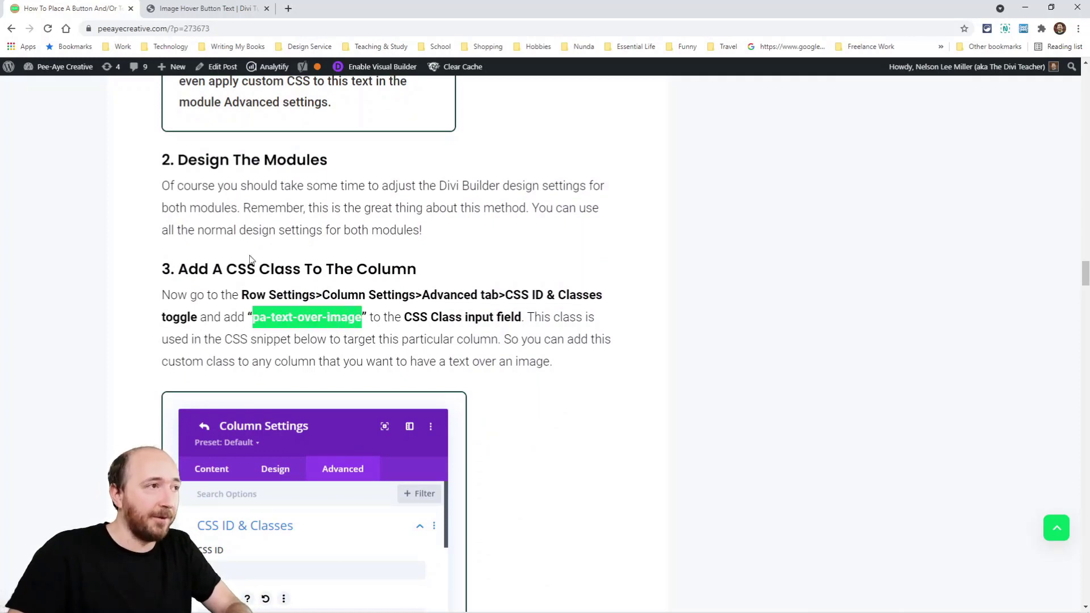
Switch back to the Image Hover Button Text page and enable the Visual Builder.
left_click(203, 8)
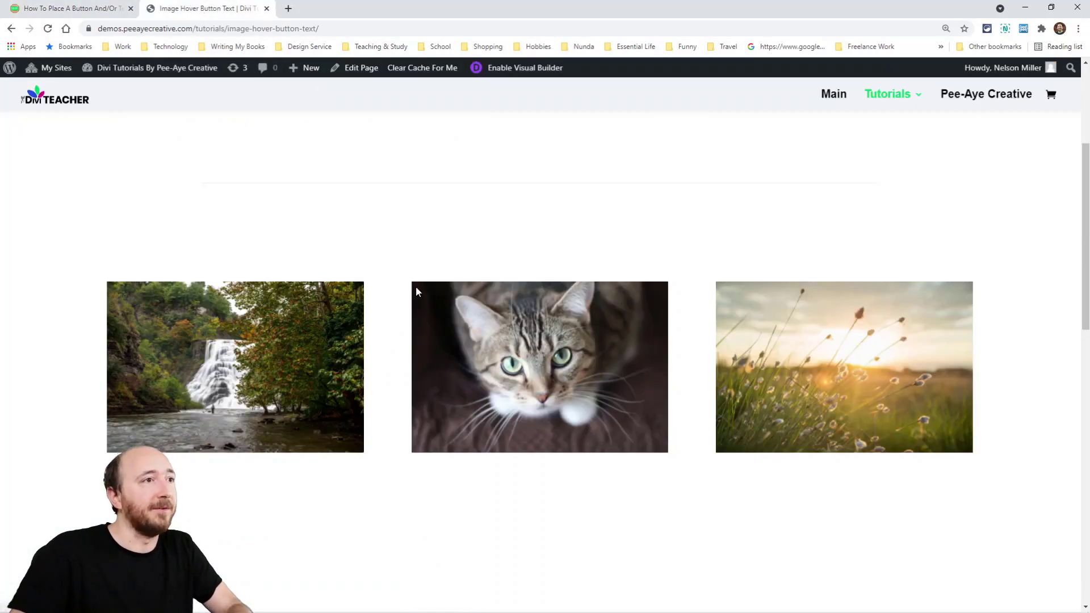
left_click(507, 69)
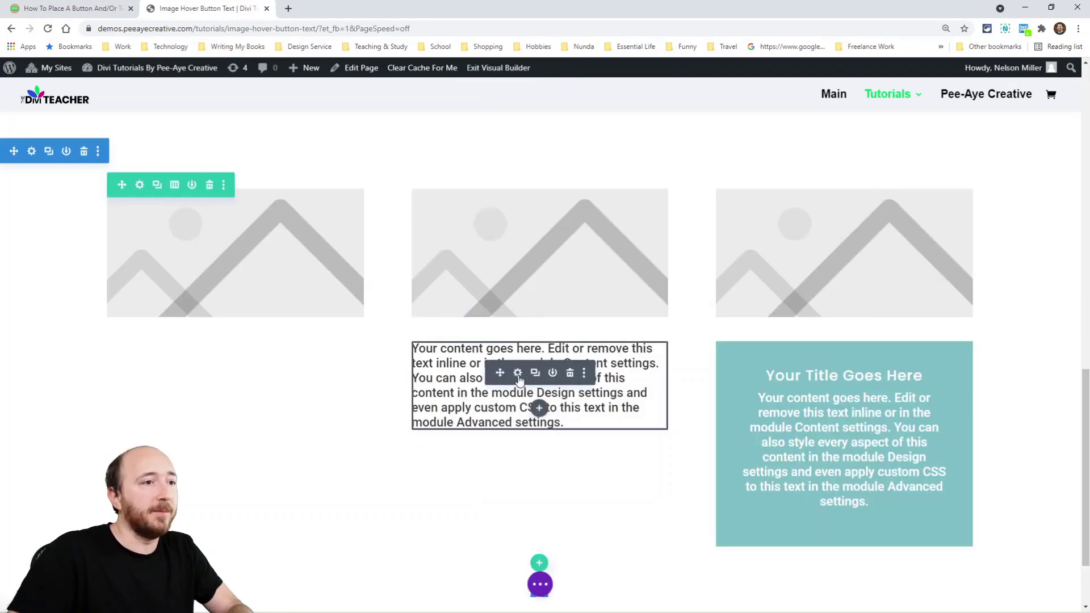
Assign the CSS class pa-text-over-image to the row's second column and accept the column and row settings.
left_click(139, 184)
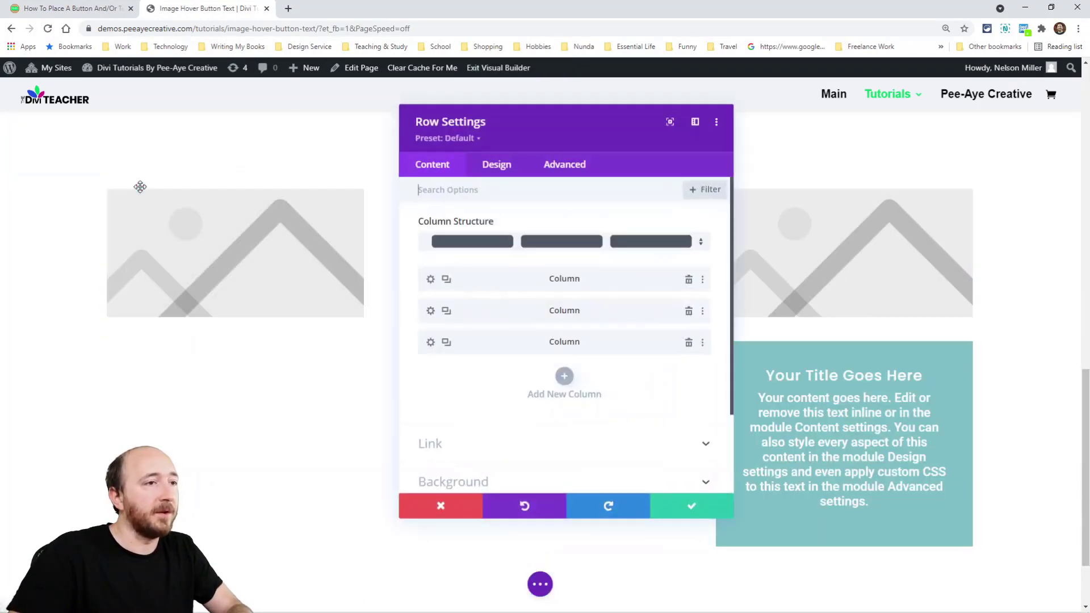
left_click(432, 311)
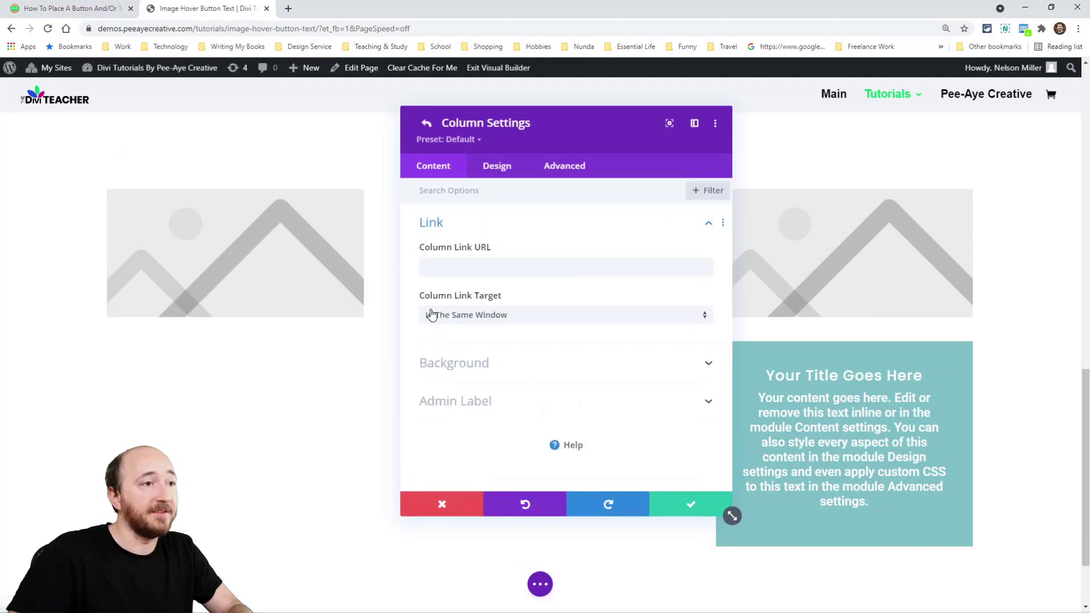
left_click(556, 167)
key("ctrl+v")
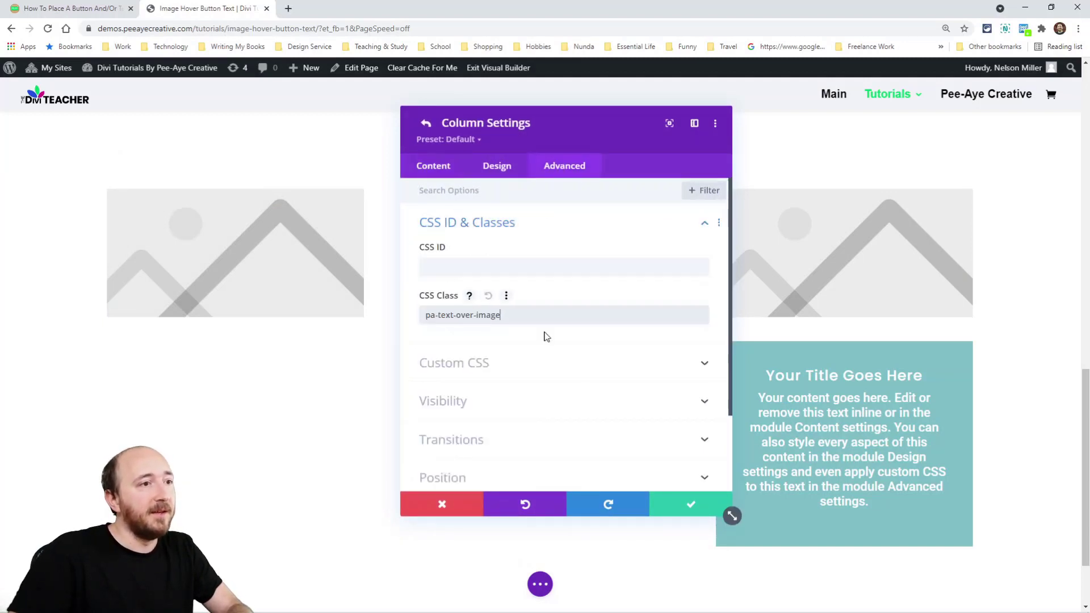
left_click(688, 505)
left_click(687, 507)
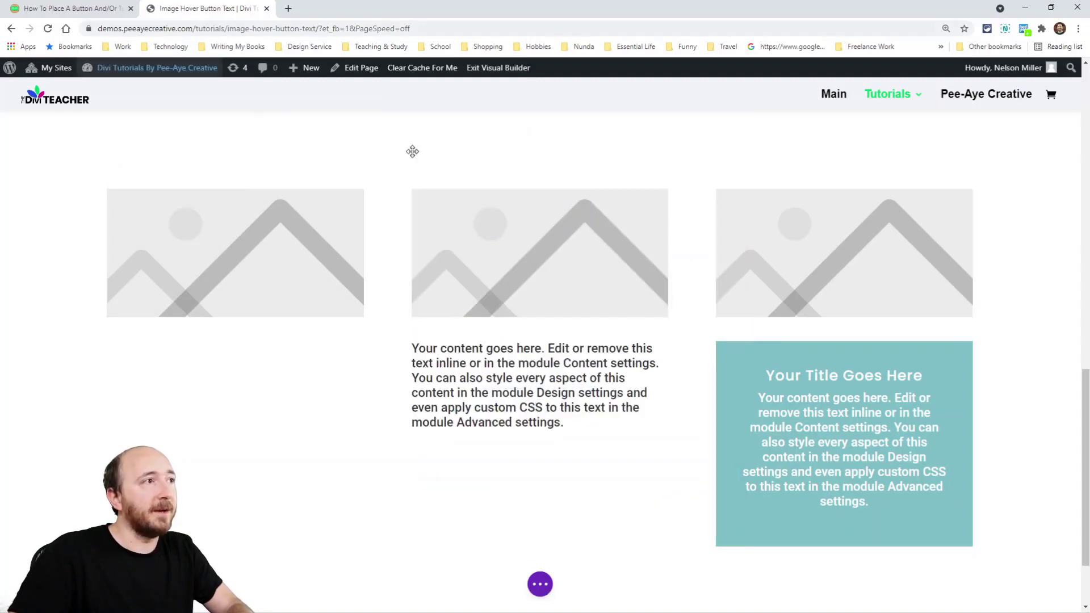
Return to the tutorial article and copy the class name pa-text-button-over-image from its "3. Add A CSS Class To The Column" section.
left_click(64, 6)
scroll(363, 341, "down", 20)
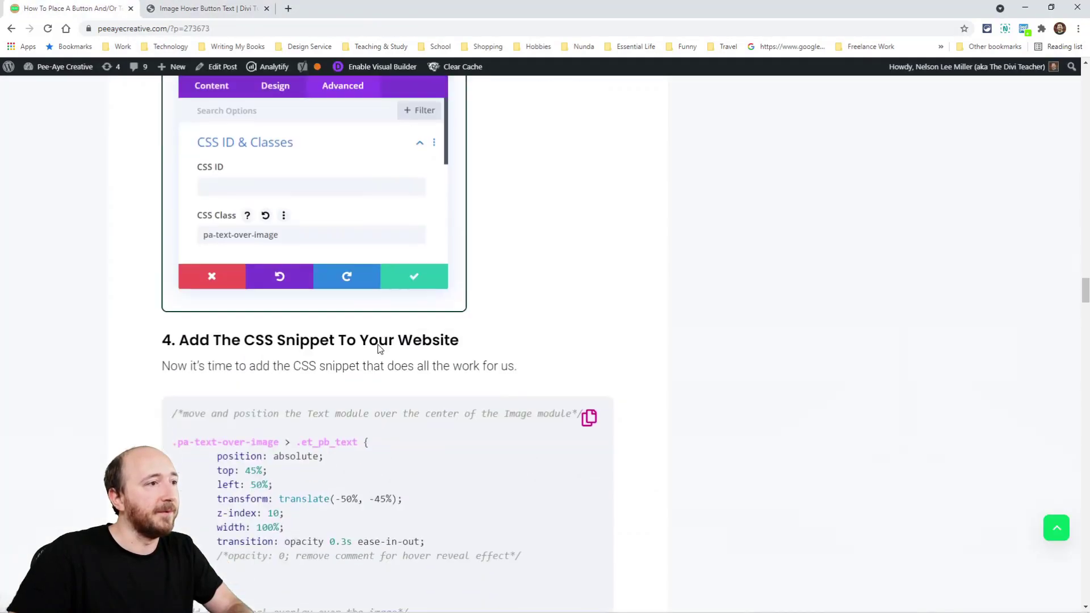
scroll(356, 339, "down", 13)
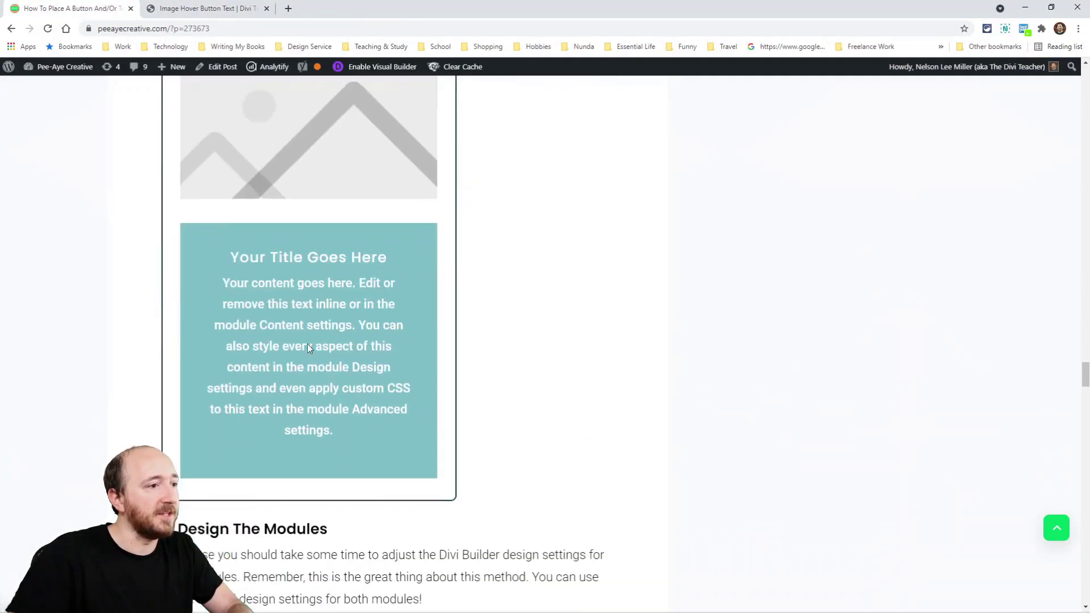
left_click_drag(274, 398, 409, 403)
key("ctrl+c")
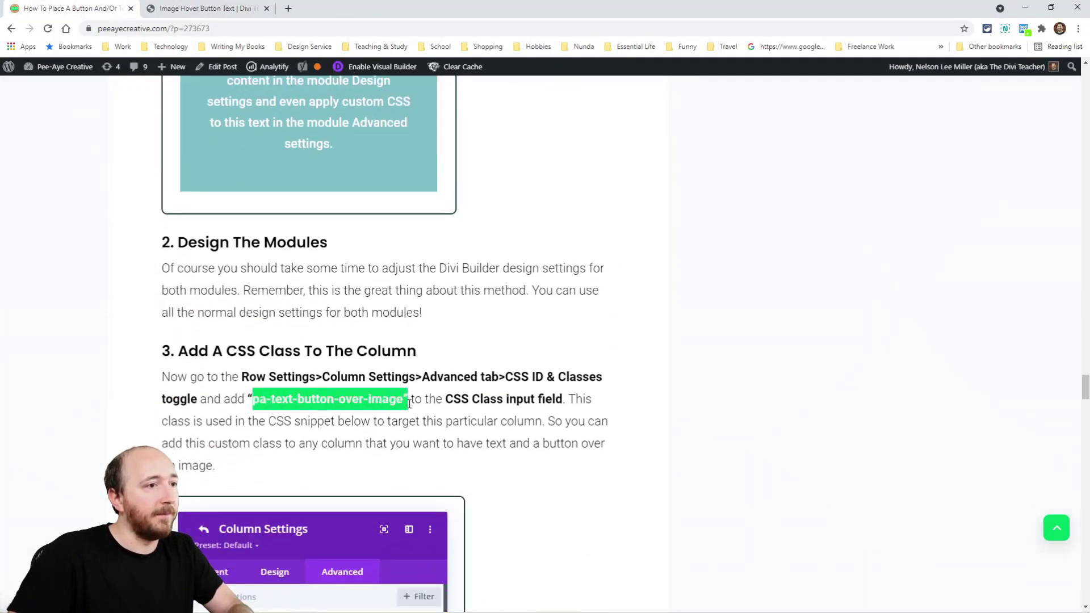
On the Image Hover Button Text page, assign the CSS class pa-text-button-over-image to the row's third column and accept the row settings.
left_click(204, 8)
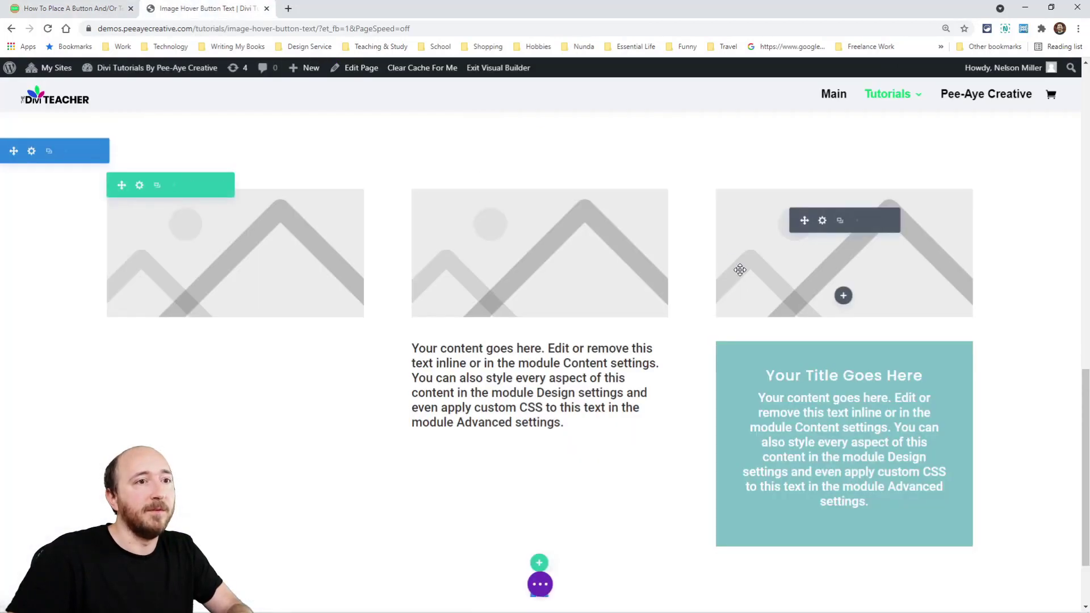
left_click(139, 185)
left_click(431, 348)
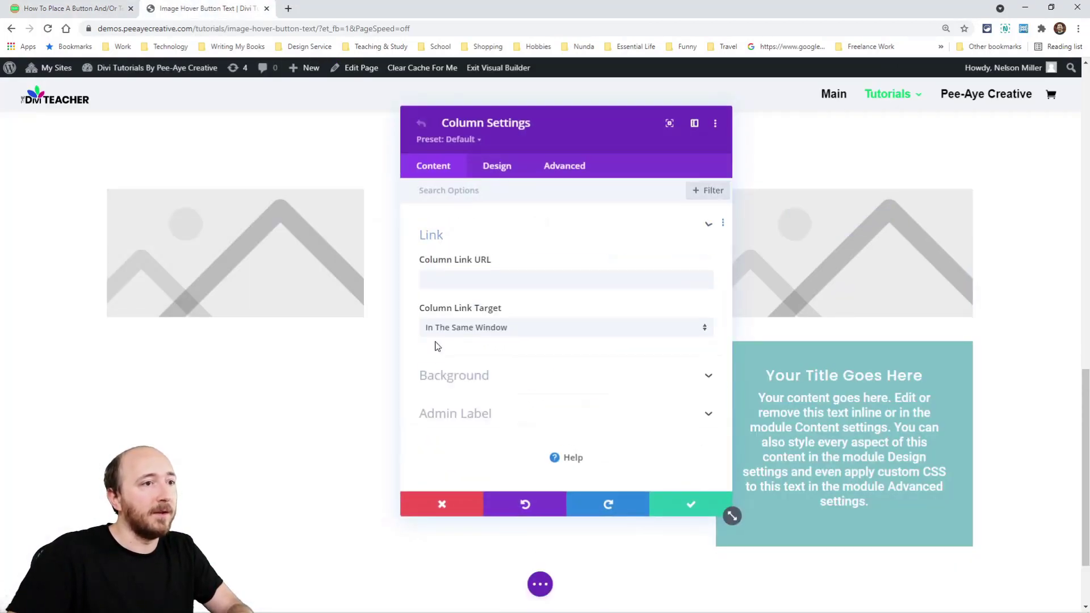
left_click(554, 168)
left_click(461, 226)
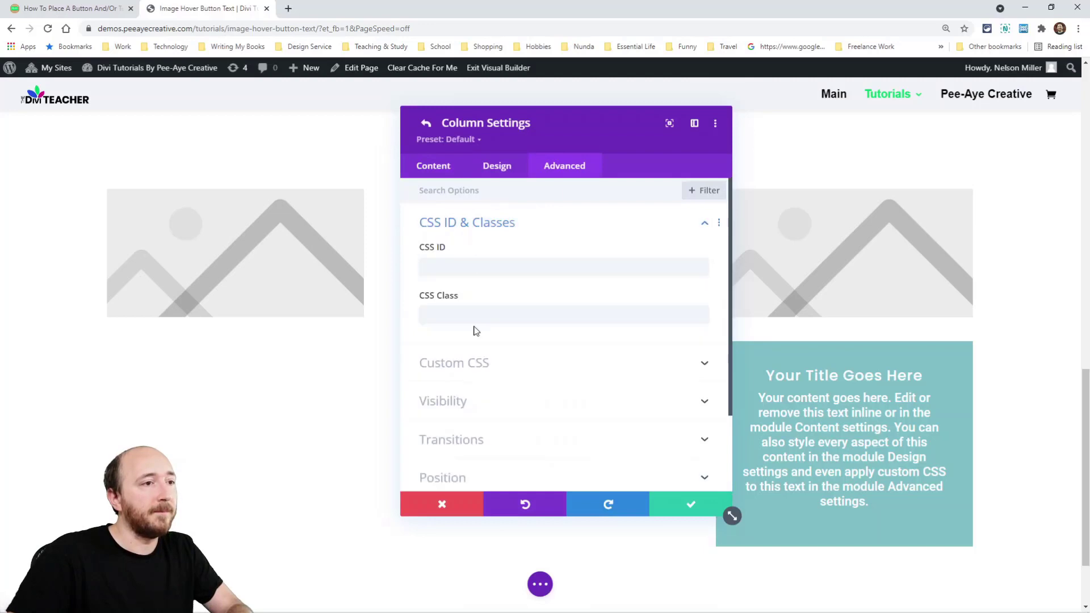
key("ctrl+v")
left_click(684, 505)
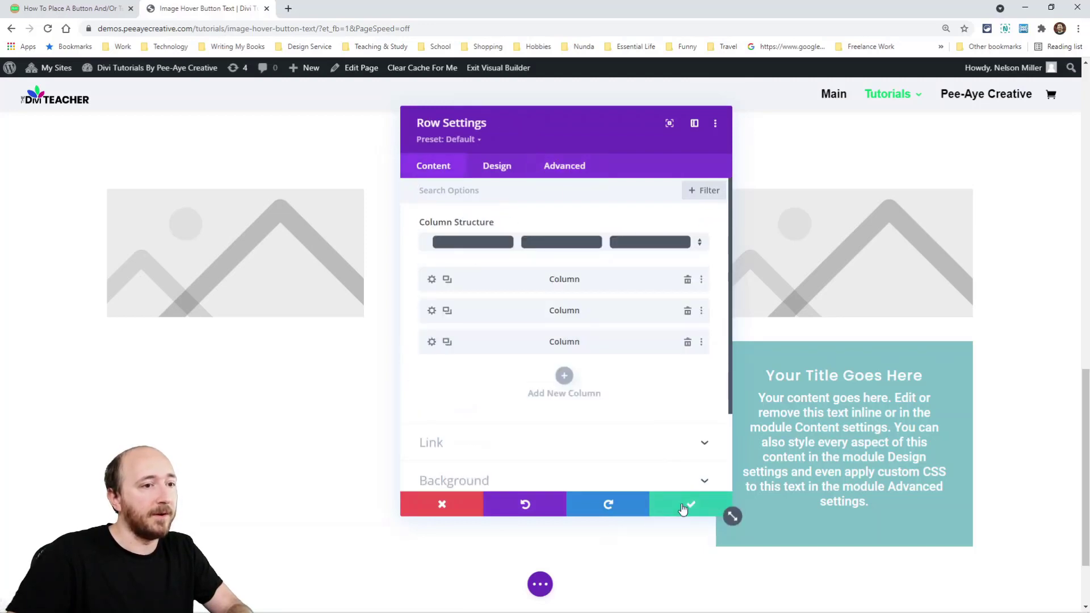
left_click(689, 507)
Set the second column's text module to the Light text color with linked left and right padding of 40px.
left_click(540, 584)
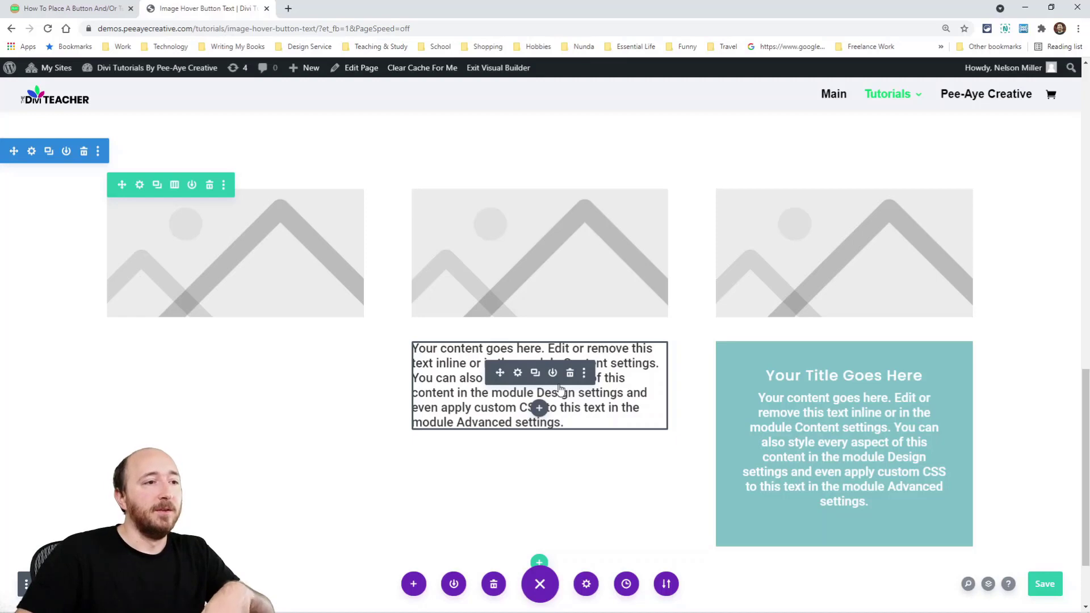
left_click(520, 377)
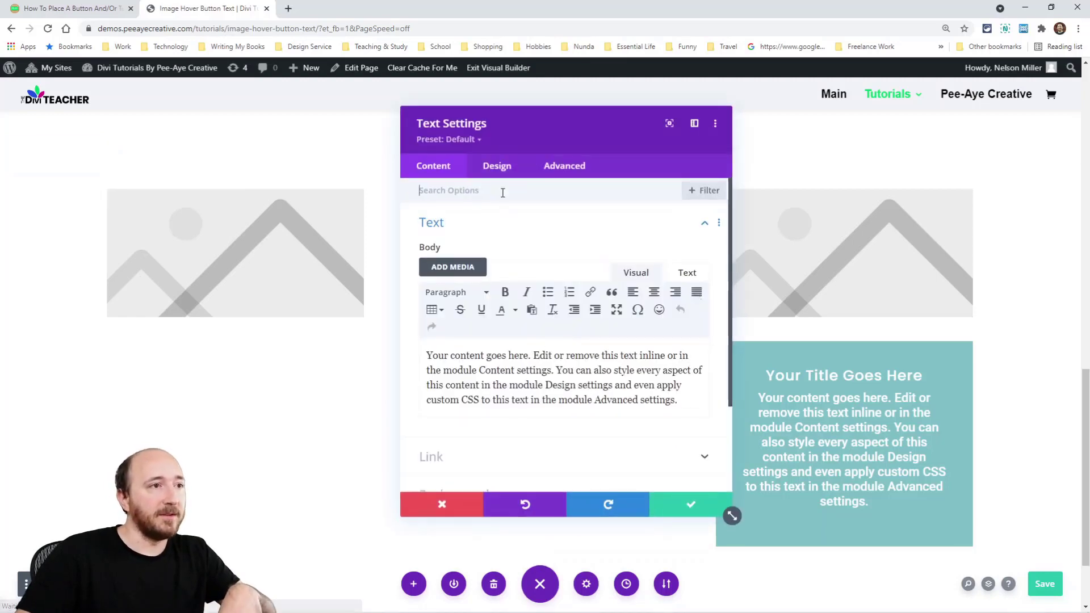
left_click_drag(523, 126, 743, 137)
left_click(715, 173)
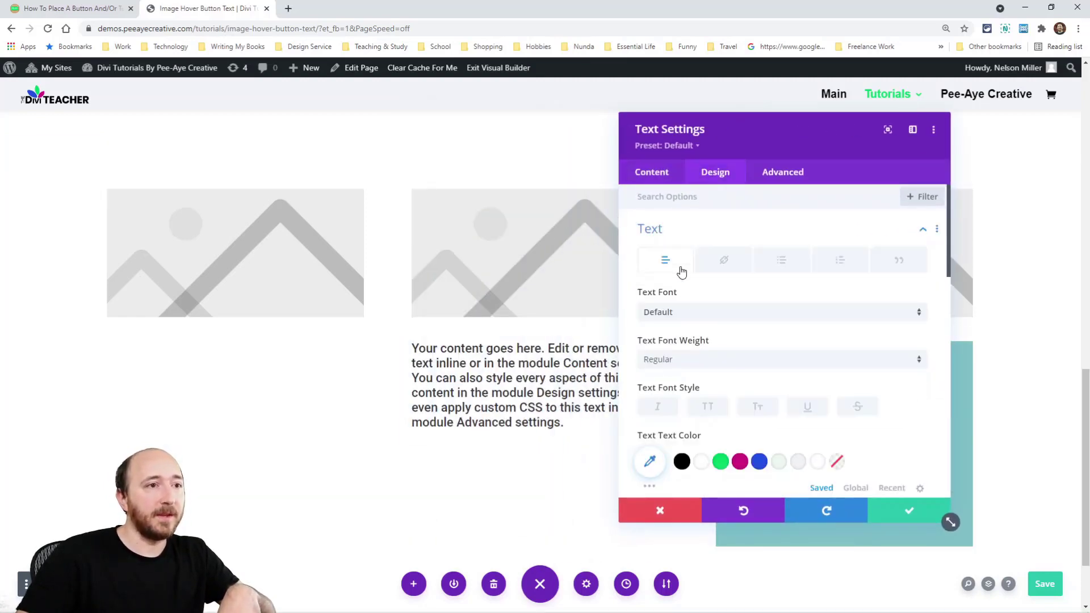
scroll(696, 328, "down", 5)
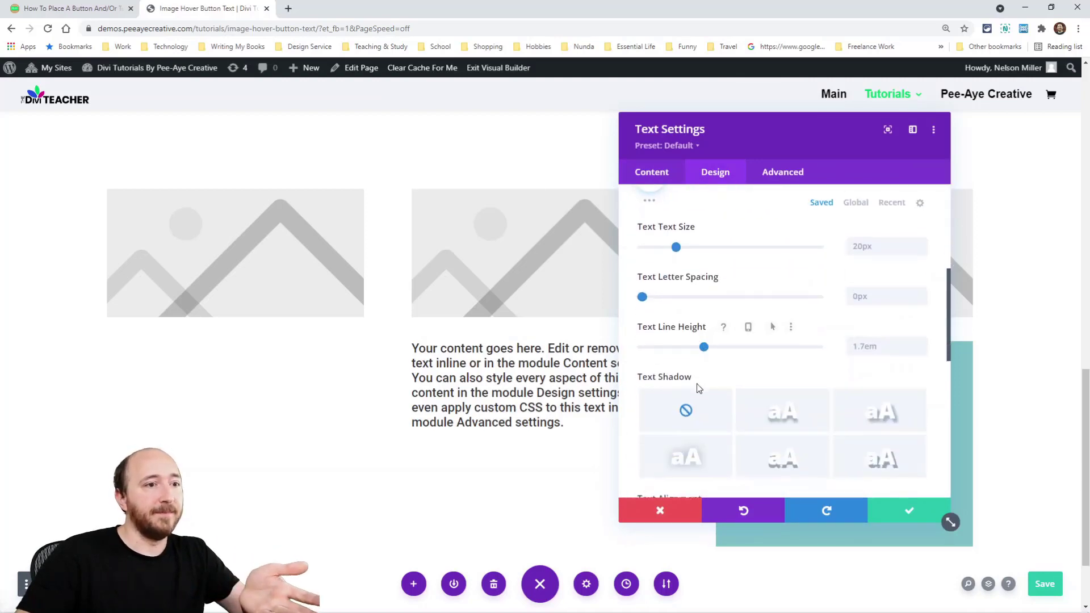
scroll(701, 344, "down", 5)
left_click(670, 342)
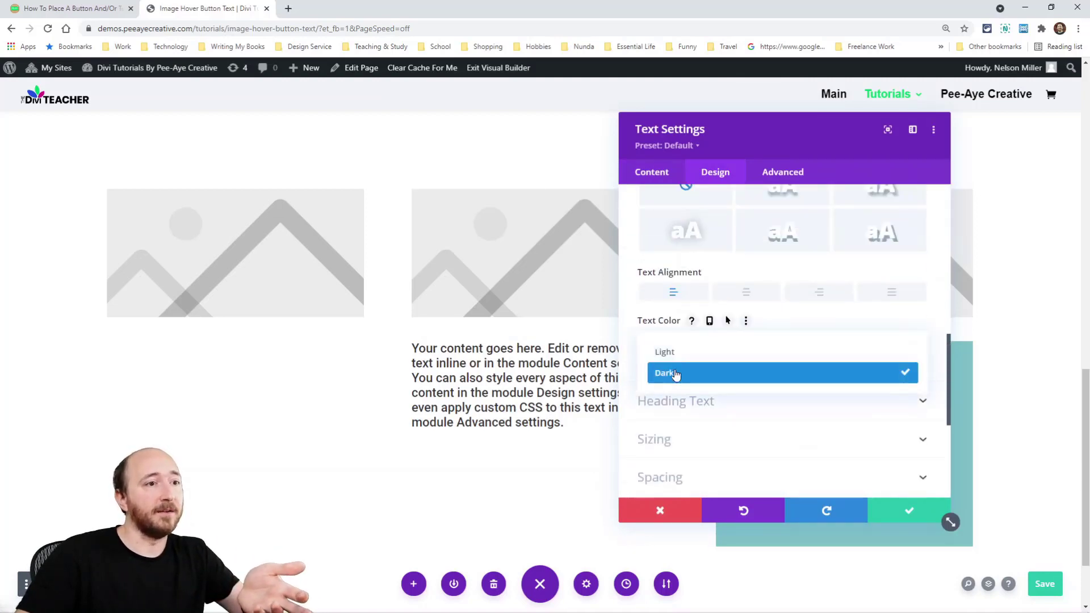
left_click(664, 352)
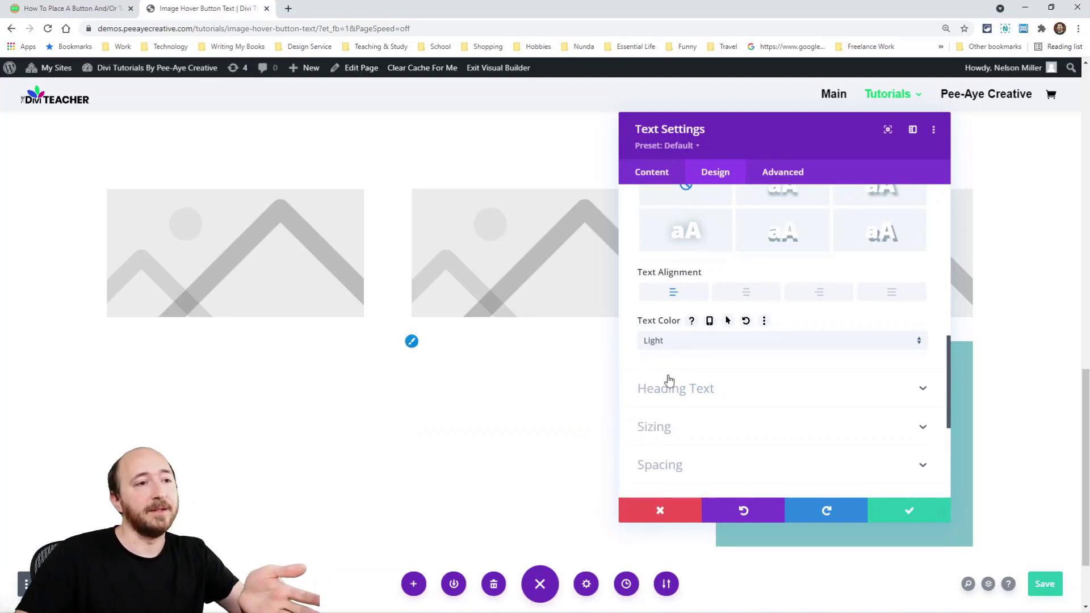
left_click(684, 458)
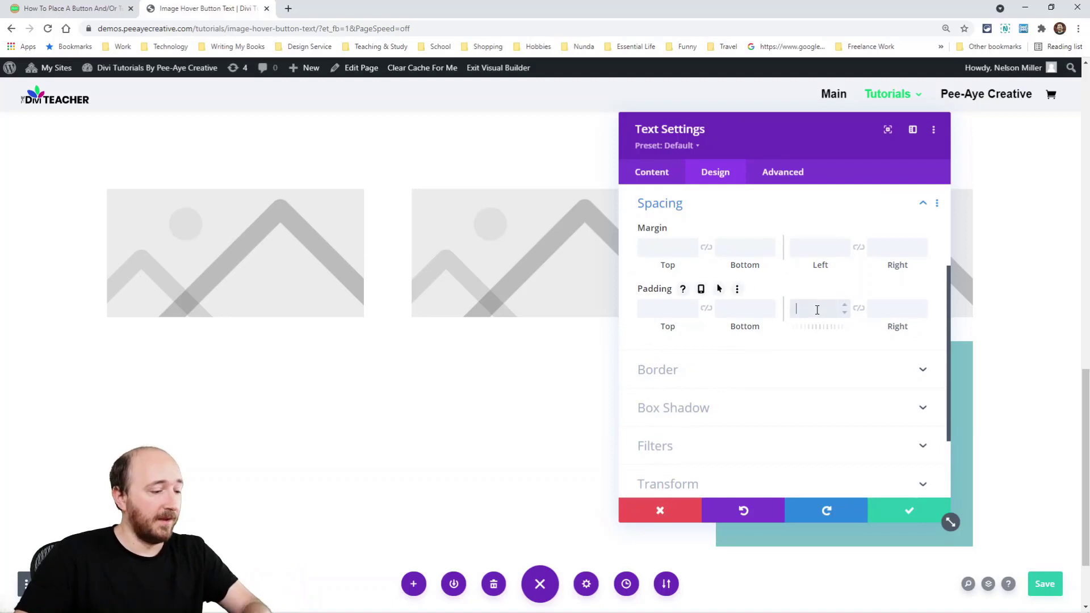
left_click(857, 308)
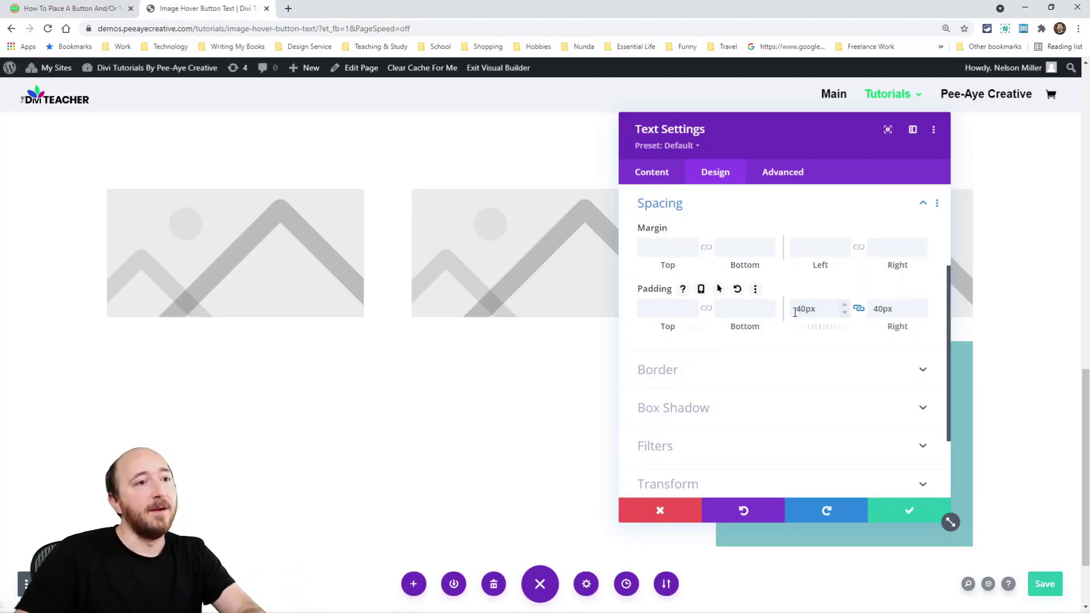
Center the text module's alignment, accept its settings and save the page.
scroll(795, 311, "up", 5)
left_click(685, 232)
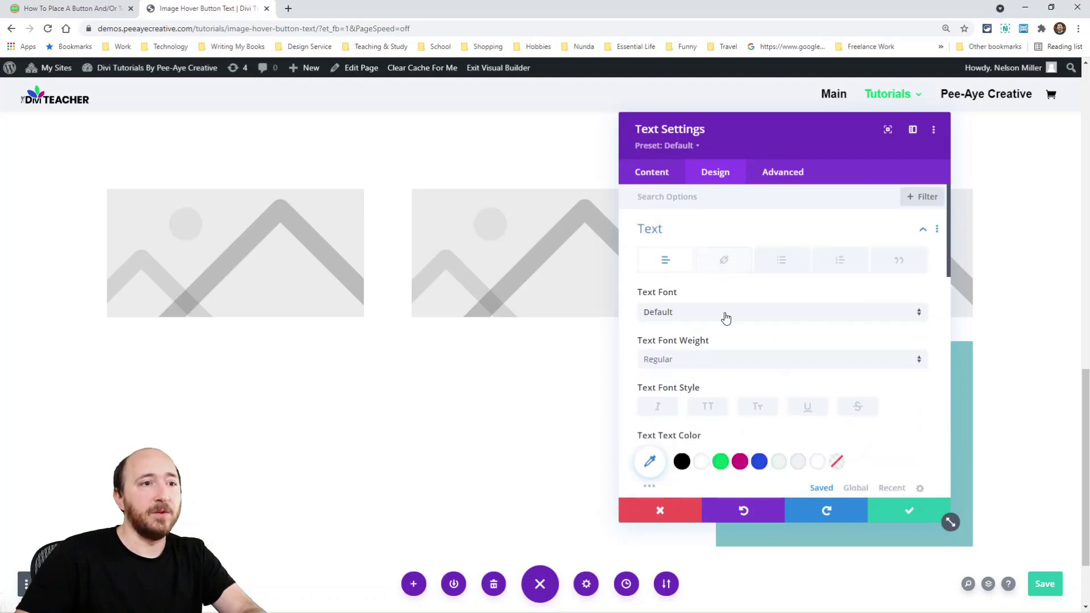
scroll(750, 352, "down", 8)
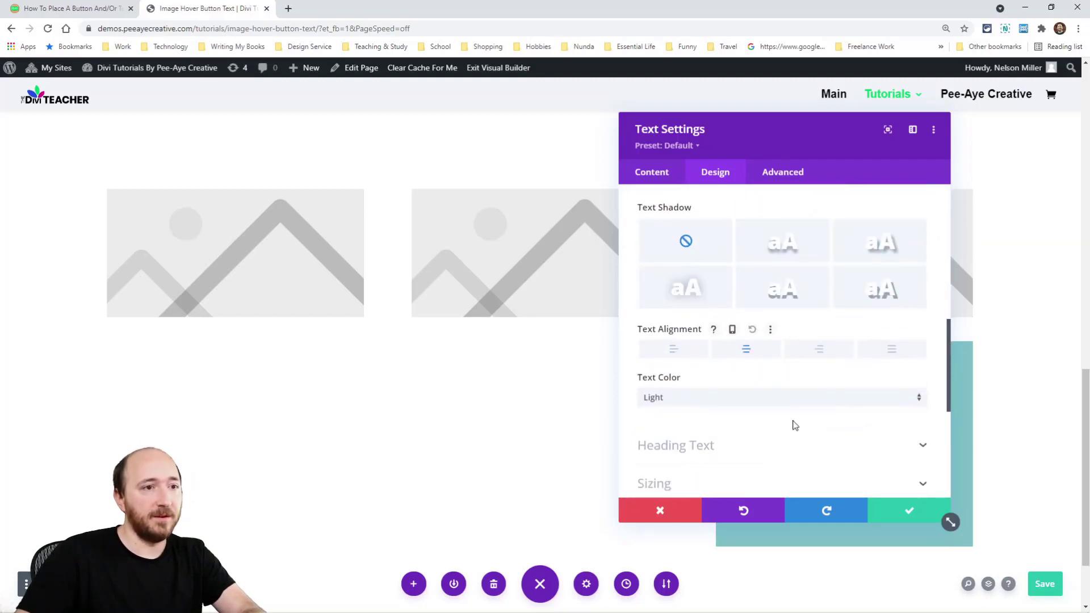
left_click(887, 519)
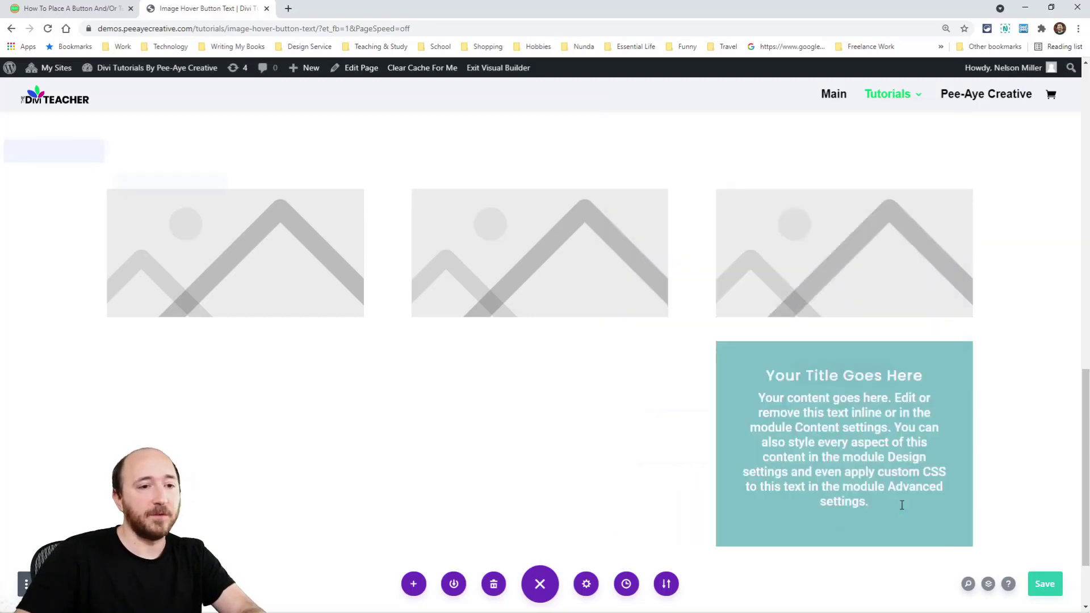
left_click(1045, 583)
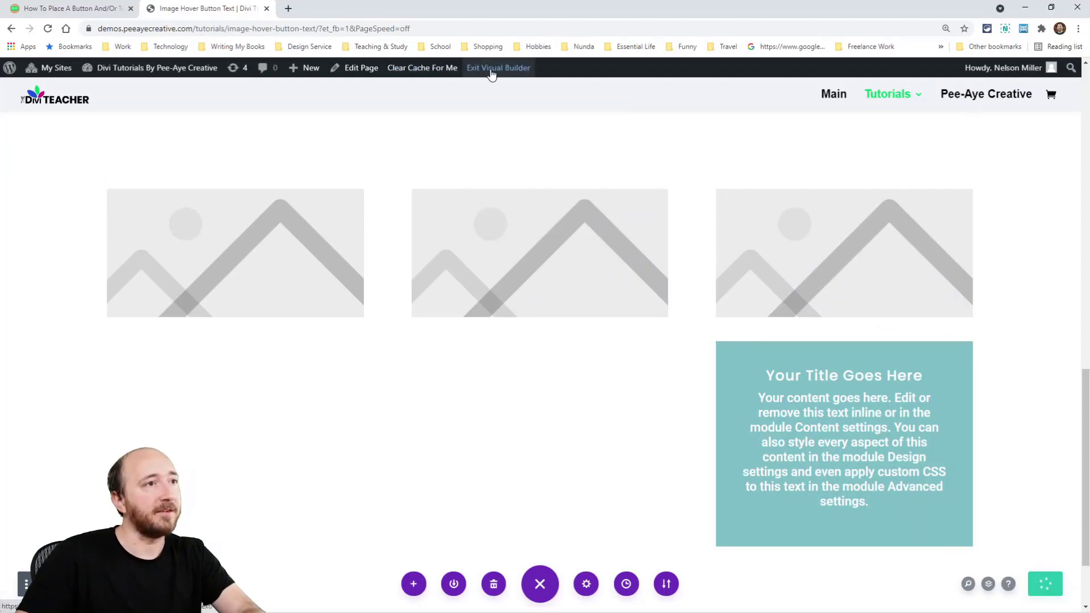
Return to the tutorial article and copy the pa-text-over-image code from the "4. Add The CSS Snippet To Your Website" section.
left_click(68, 9)
scroll(426, 318, "down", 15)
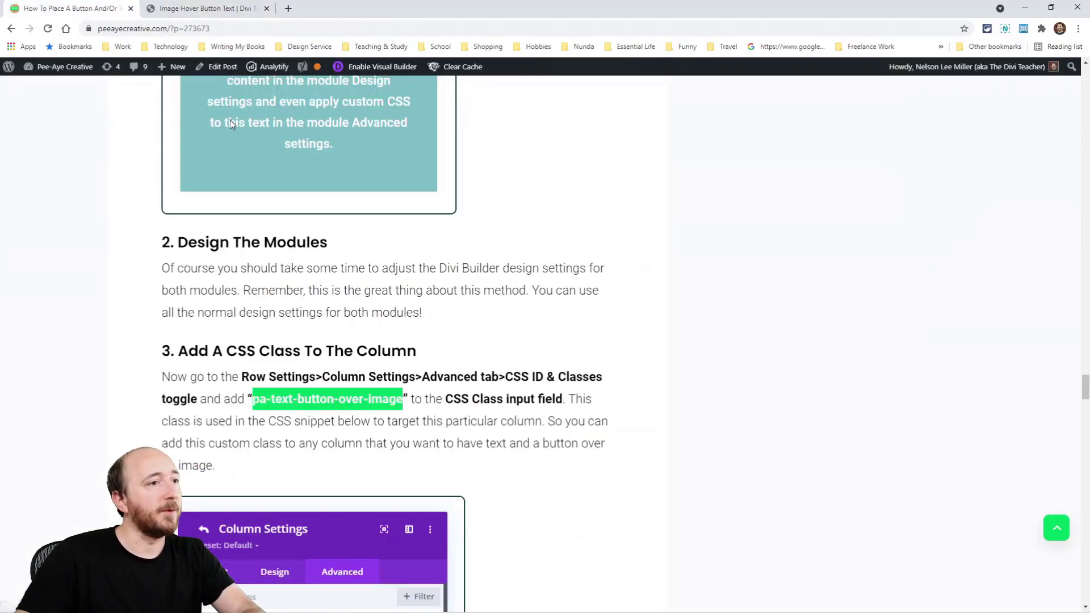
scroll(426, 321, "up", 5)
scroll(426, 320, "down", 10)
scroll(426, 320, "up", 8)
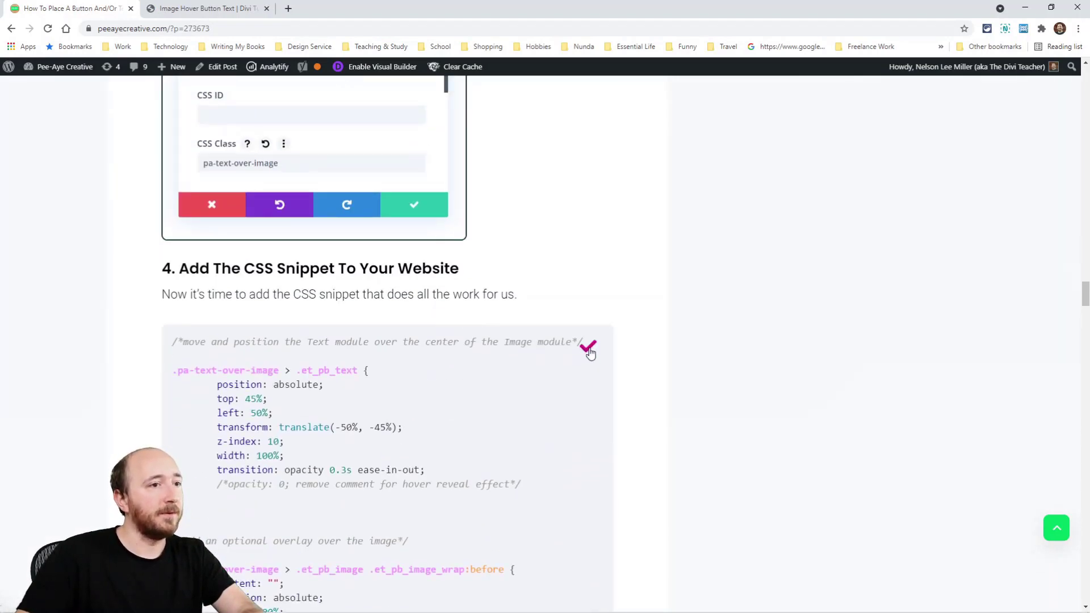
Paste the text-over-image snippet below the button rules in the demo page's CSS editor and narrow the editor to reveal the second placeholder image.
left_click(216, 9)
scroll(630, 307, "down", 8)
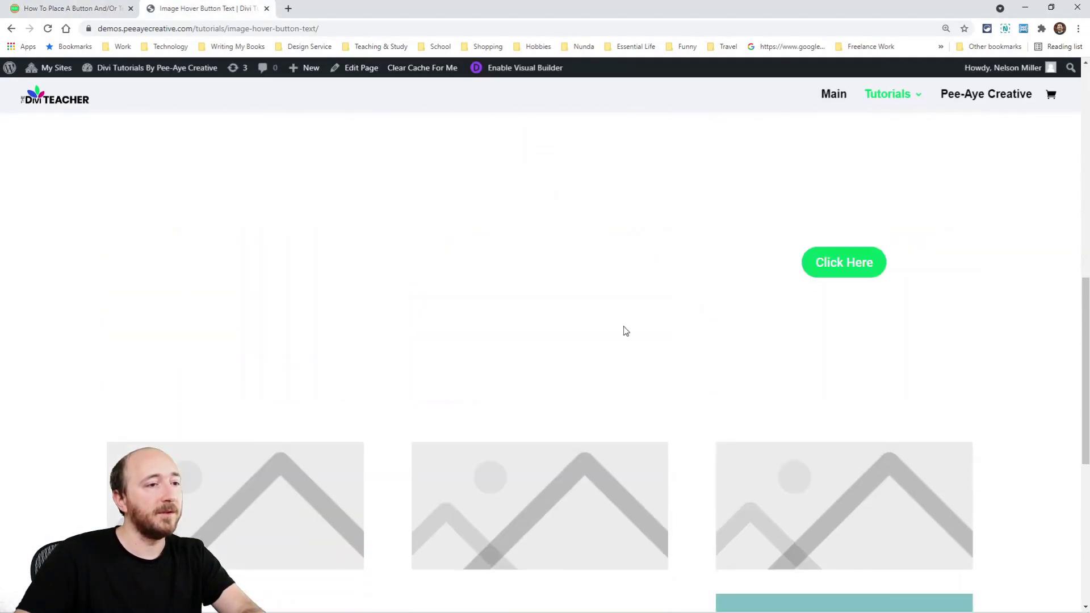
scroll(501, 296, "up", 9)
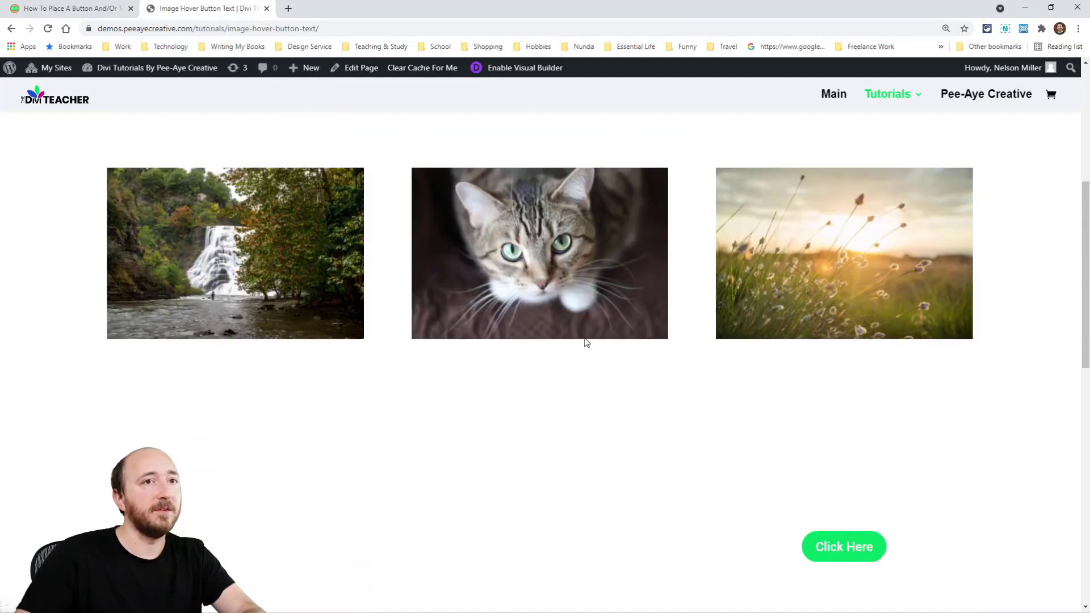
scroll(597, 321, "up", 2)
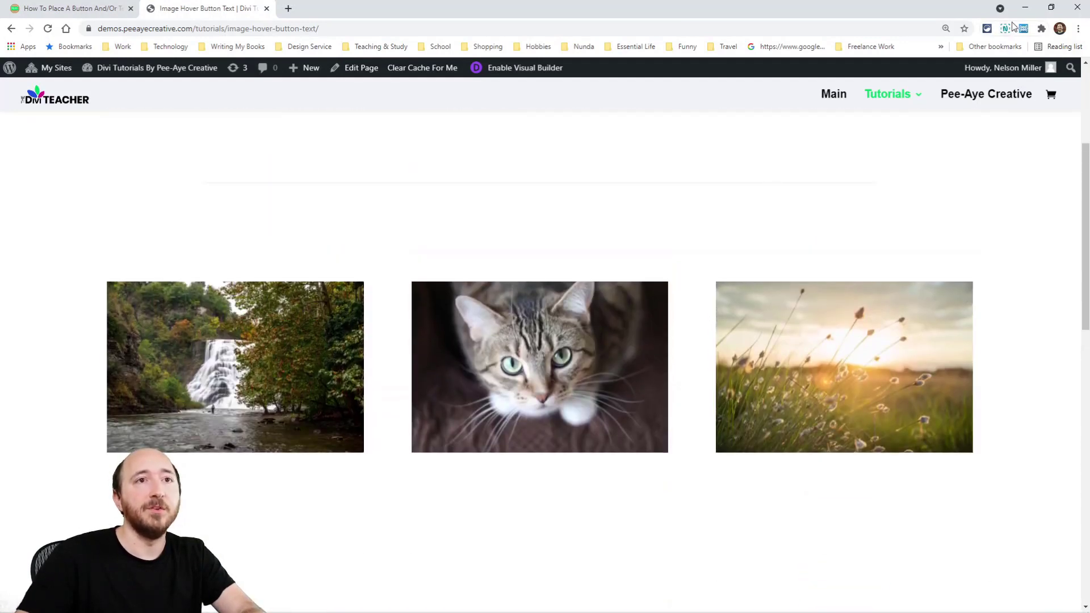
left_click(1024, 29)
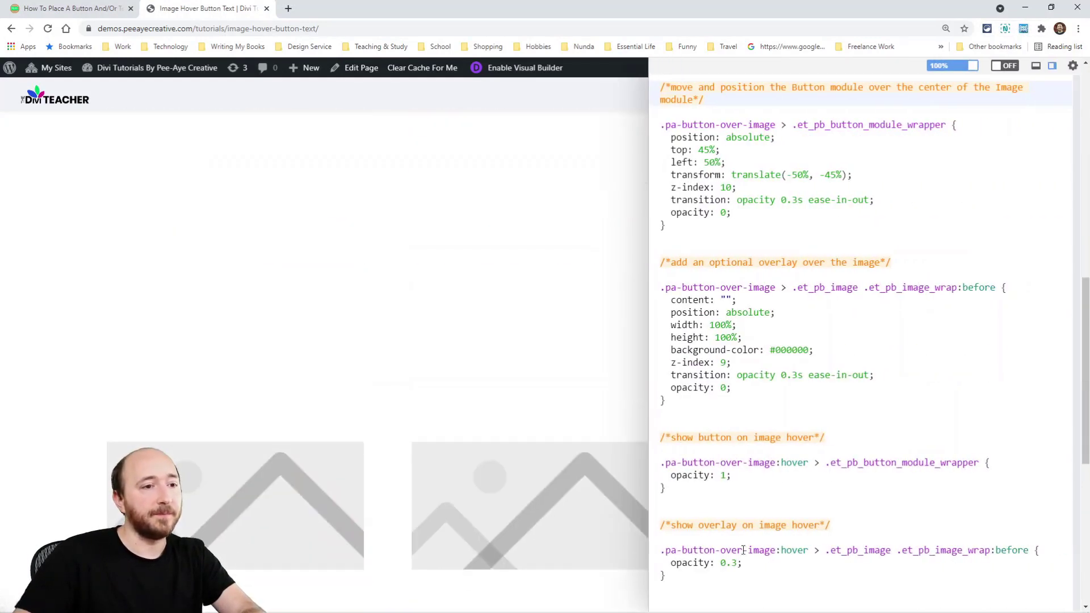
left_click(676, 593)
key("Return")
key("Return")
key("ctrl+v")
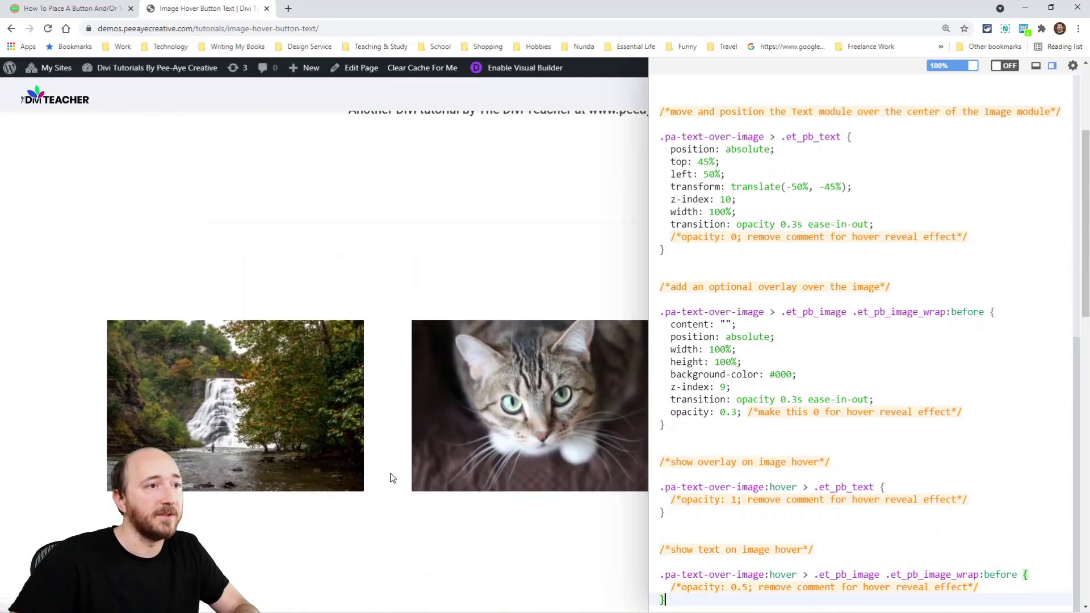
scroll(463, 285, "down", 7)
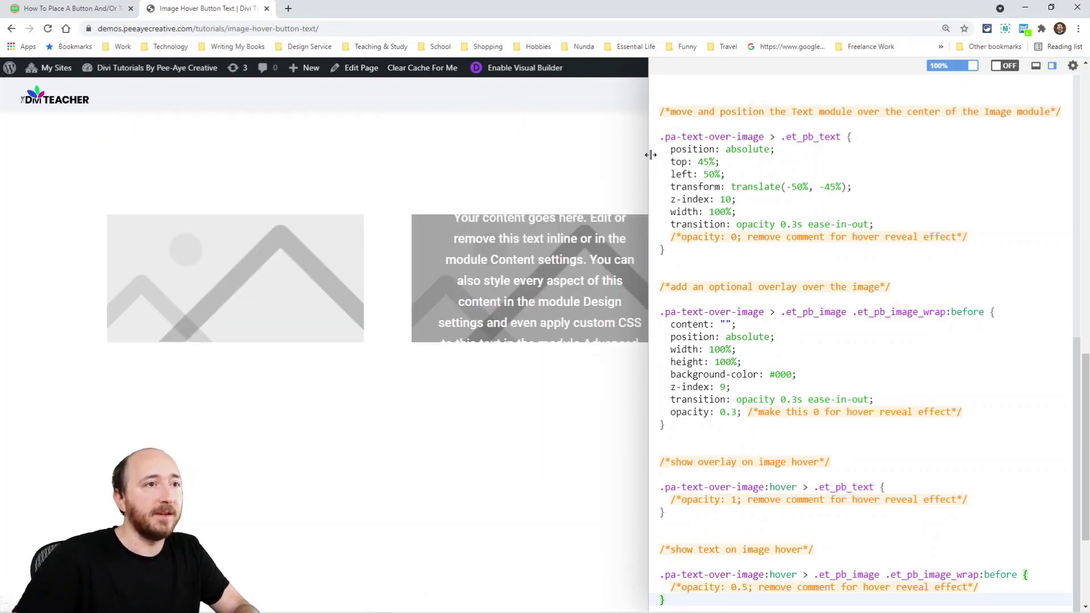
left_click_drag(650, 155, 713, 153)
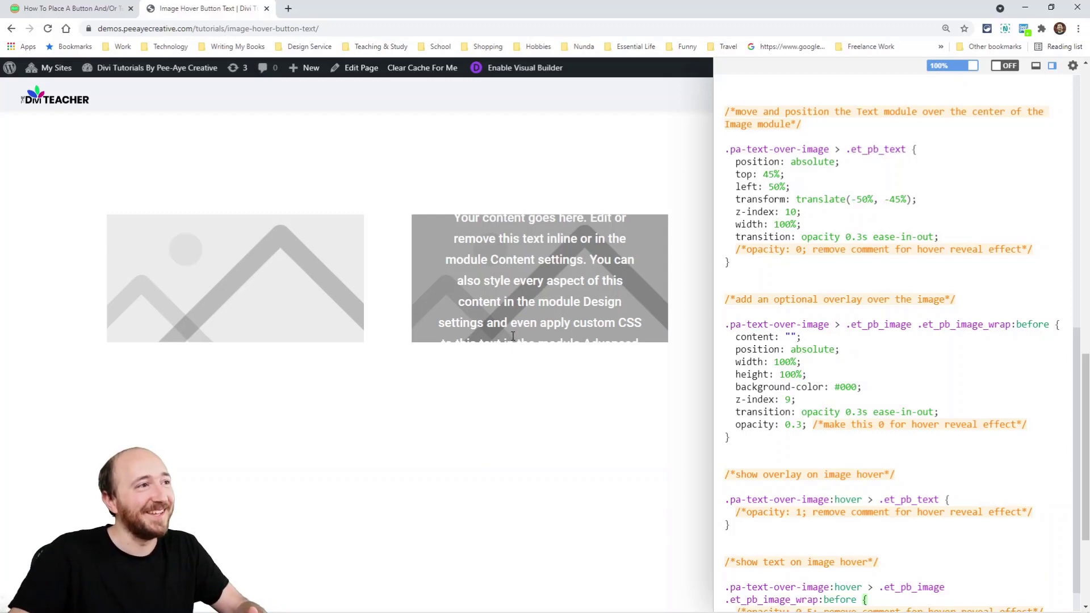
Reopen the page in the Visual Builder and shorten the second column's text module to its first two sentences, accepting the change.
left_click(507, 68)
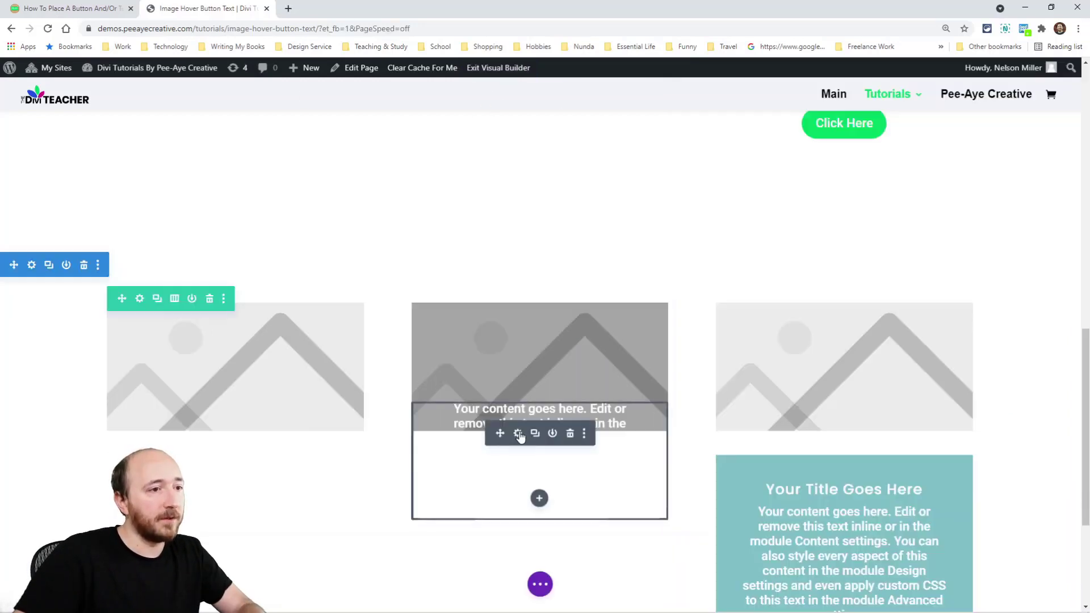
left_click(522, 436)
left_click_drag(773, 376, 920, 419)
key("BackSpace")
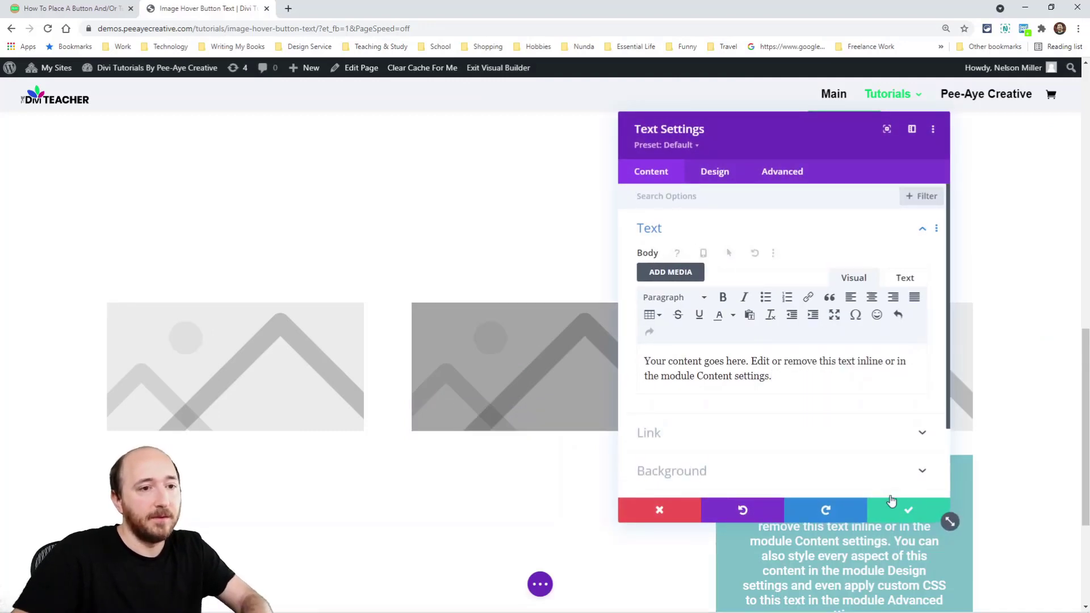
left_click(896, 510)
scroll(651, 406, "down", 3)
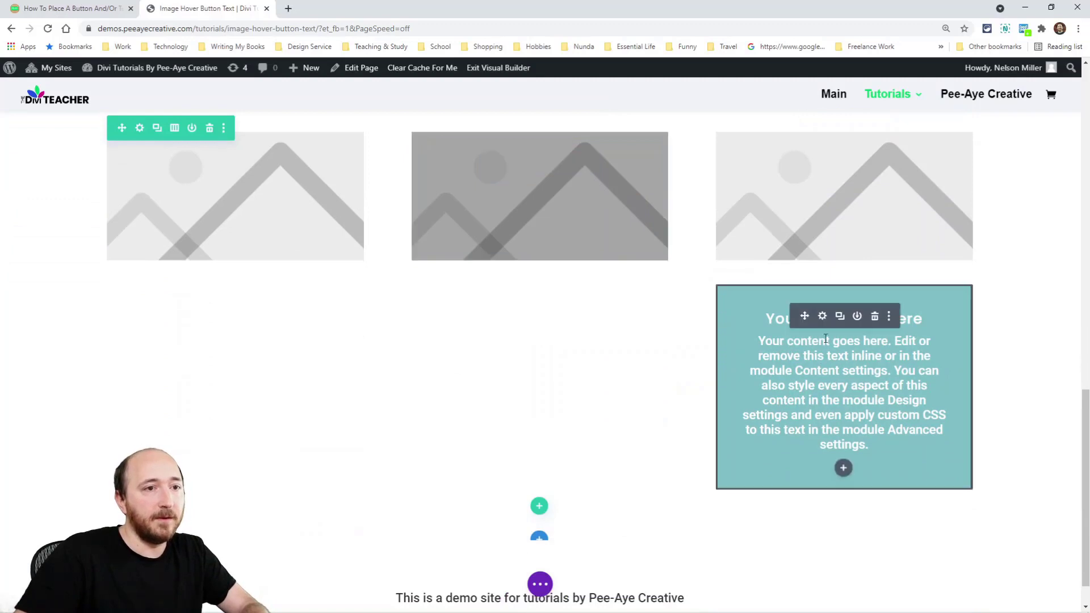
Shorten the third column's Call To Action body text to its first two sentences and accept the change.
left_click(822, 315)
scroll(784, 386, "down", 2)
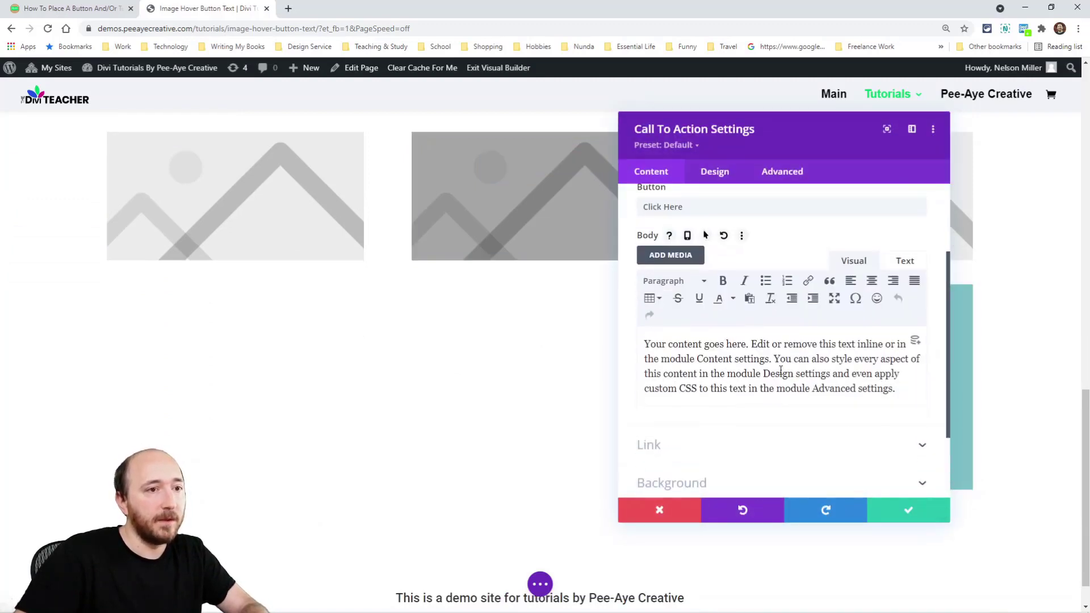
left_click_drag(773, 359, 906, 392)
key("BackSpace")
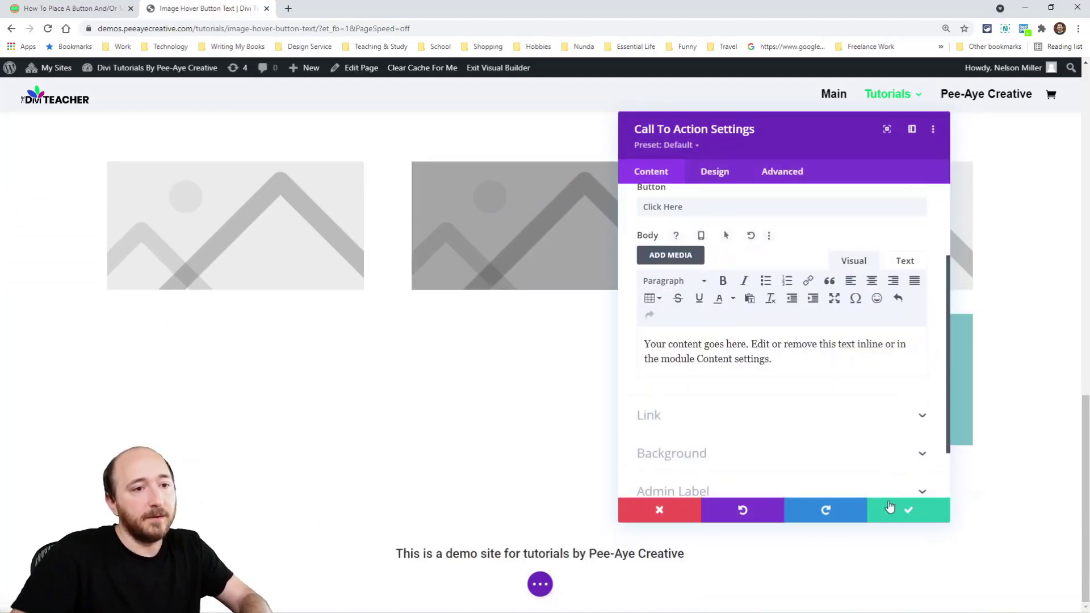
left_click(898, 510)
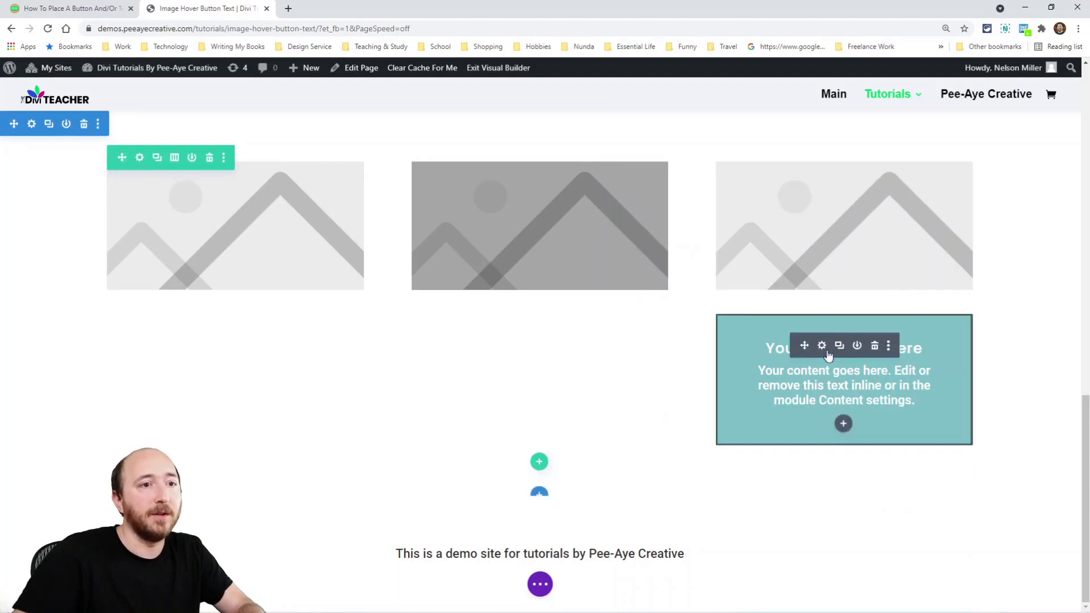
Turn off Use Background Color for the third column's Call To Action module.
left_click(824, 349)
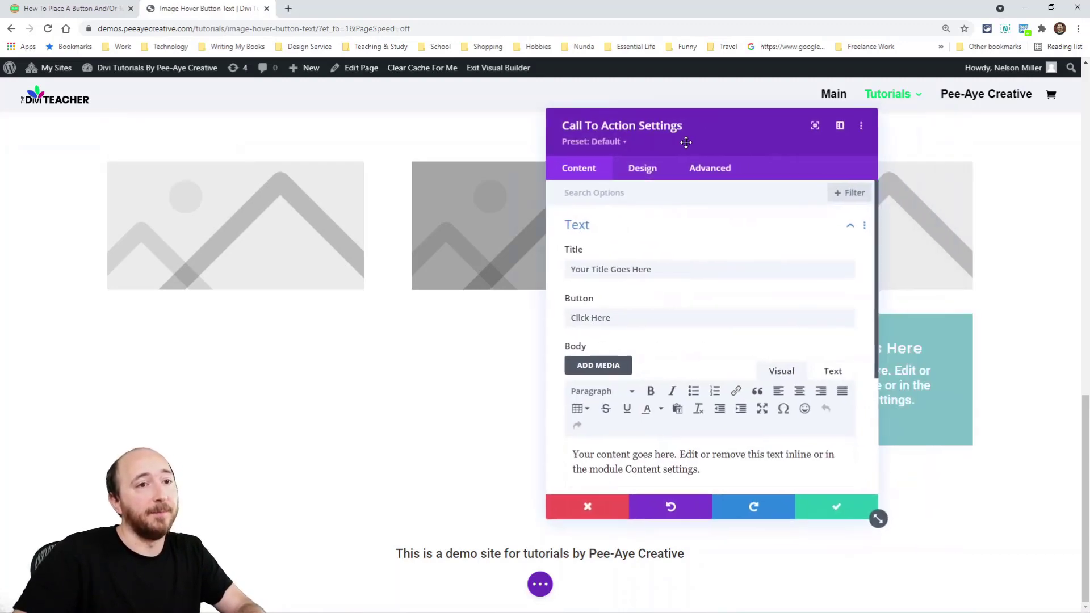
left_click_drag(686, 142, 437, 137)
scroll(431, 318, "down", 4)
left_click(370, 384)
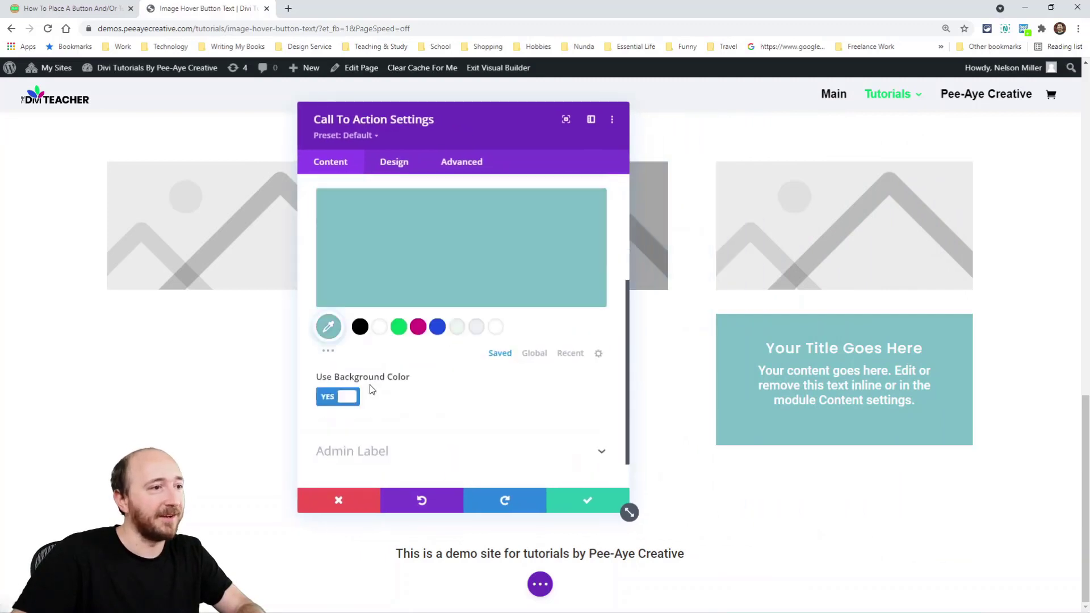
scroll(347, 410, "down", 3)
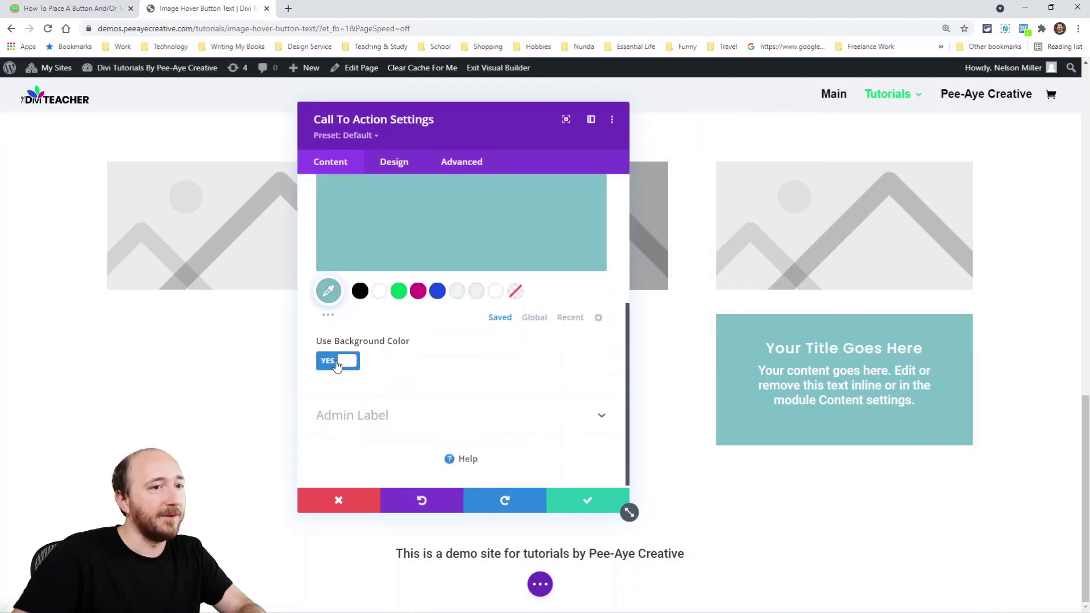
left_click(336, 363)
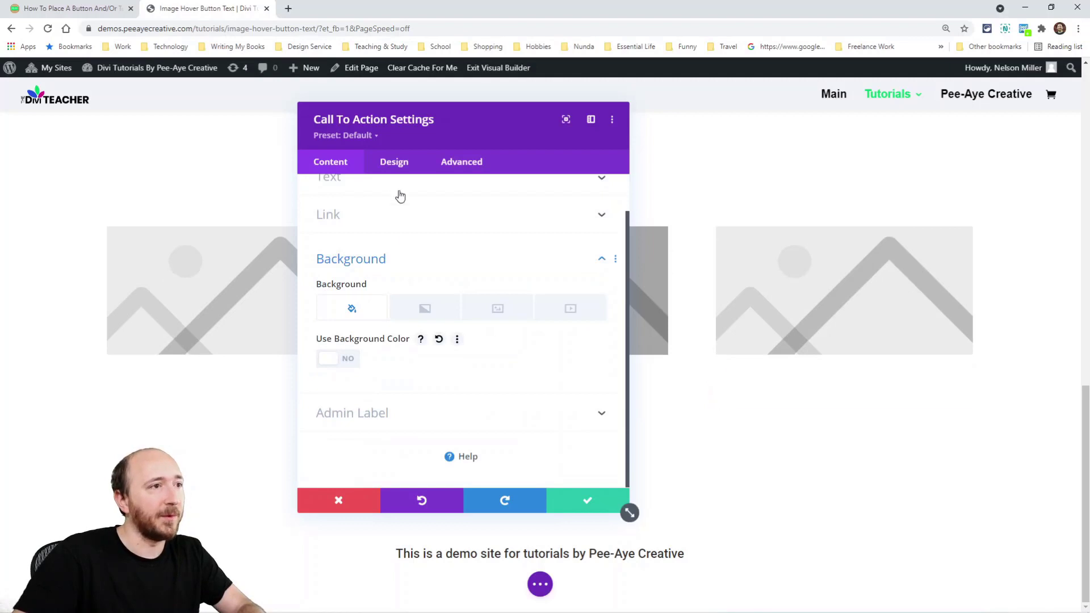
Give the Call To Action module linked left and right padding of 40px and accept its settings.
left_click(392, 165)
left_click(363, 224)
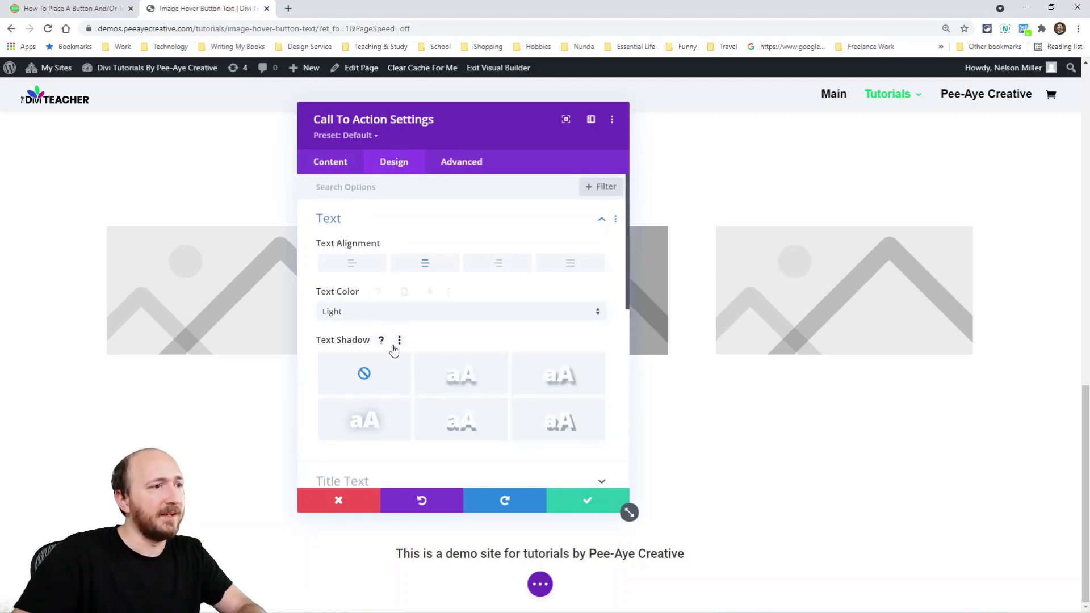
scroll(403, 344, "down", 5)
scroll(426, 307, "up", 5)
scroll(434, 298, "down", 4)
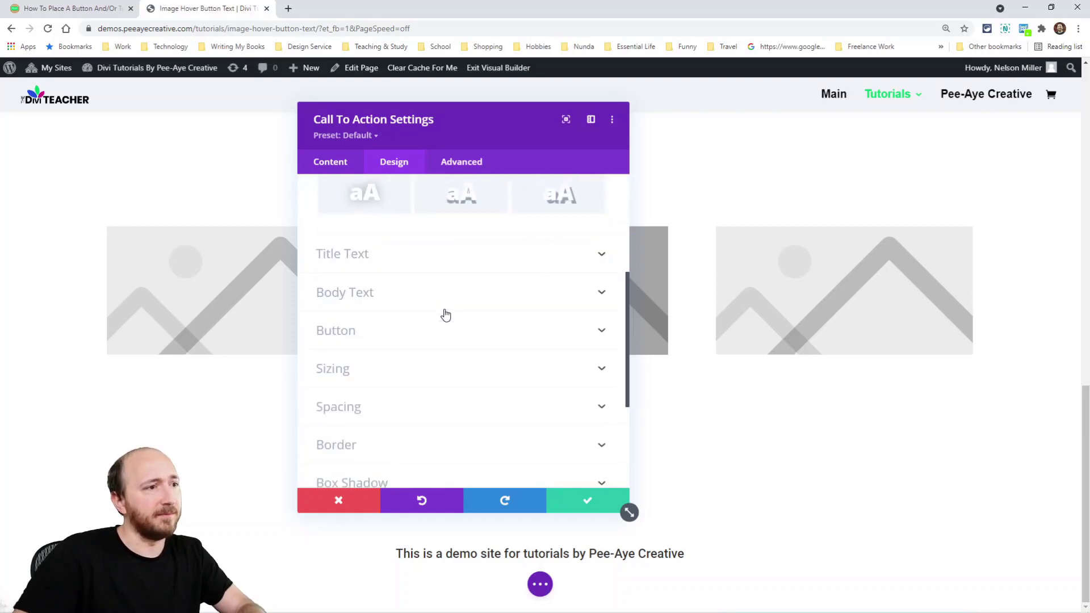
left_click(343, 406)
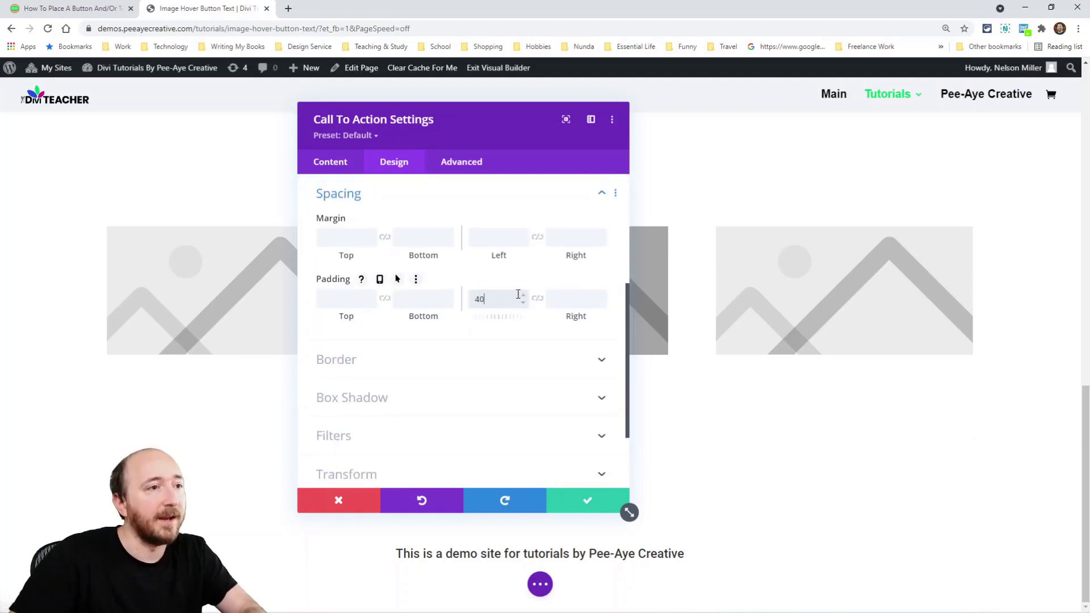
left_click(537, 298)
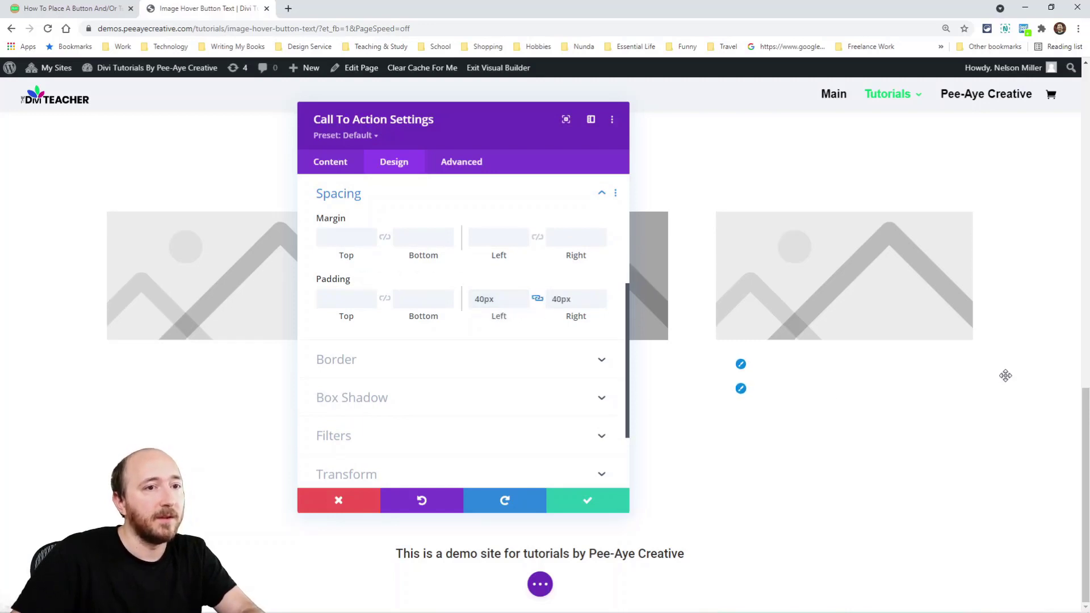
left_click(575, 502)
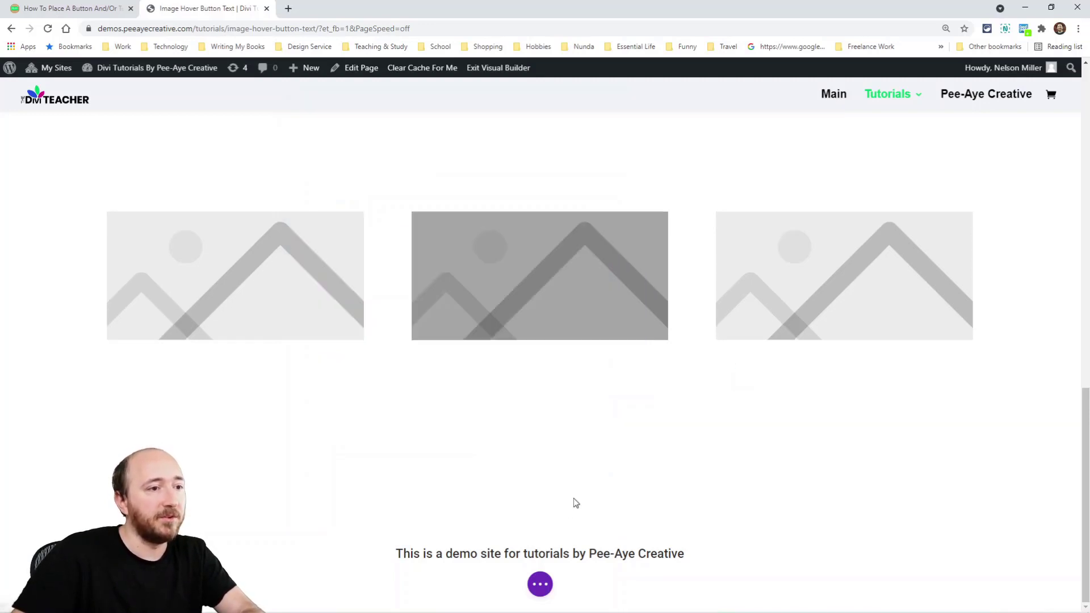
Set the Call To Action module's Button Link URL to #, accept the settings and save the page.
left_click(541, 584)
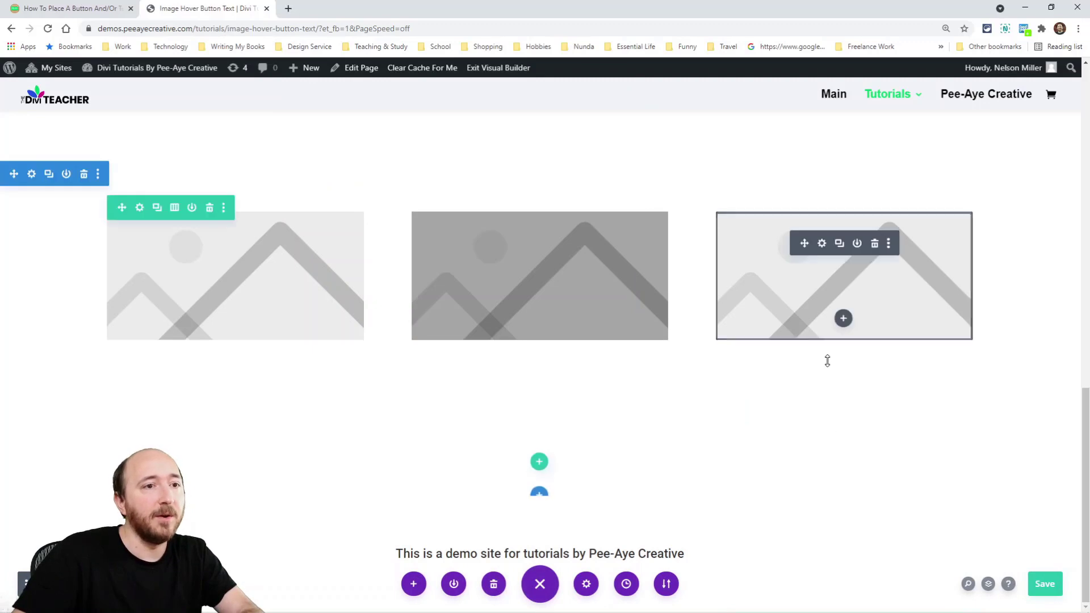
left_click(822, 395)
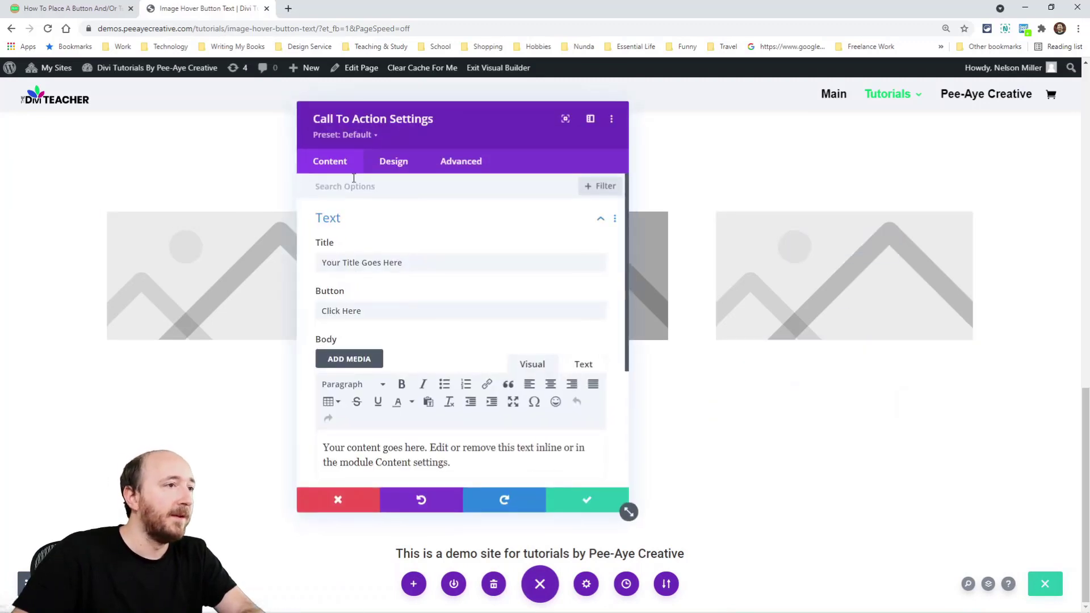
scroll(364, 238, "down", 3)
scroll(392, 284, "up", 3)
scroll(397, 287, "down", 3)
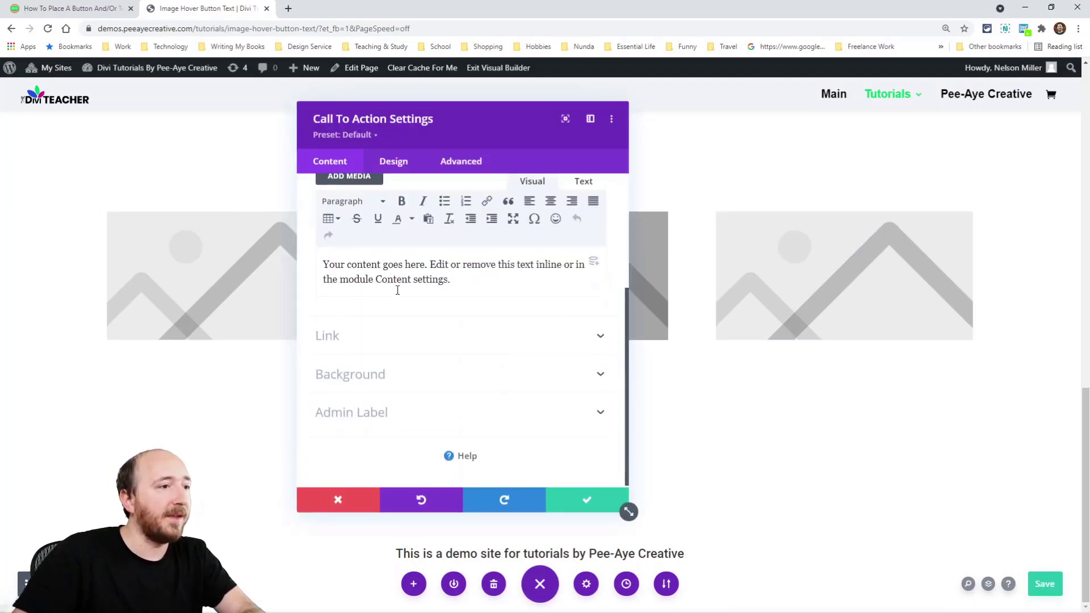
left_click(366, 340)
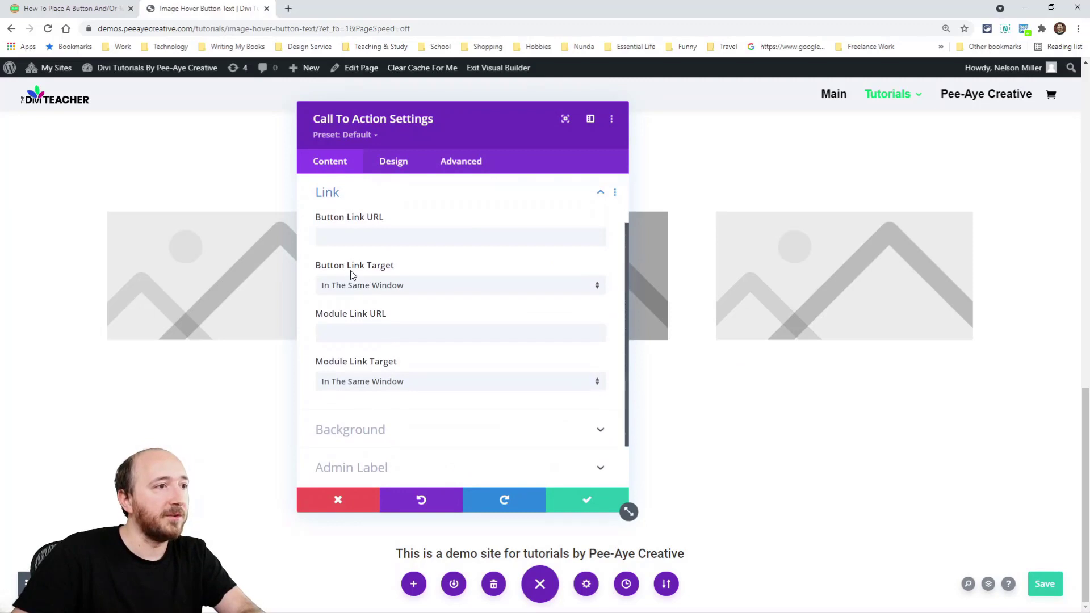
left_click(341, 237)
type("#")
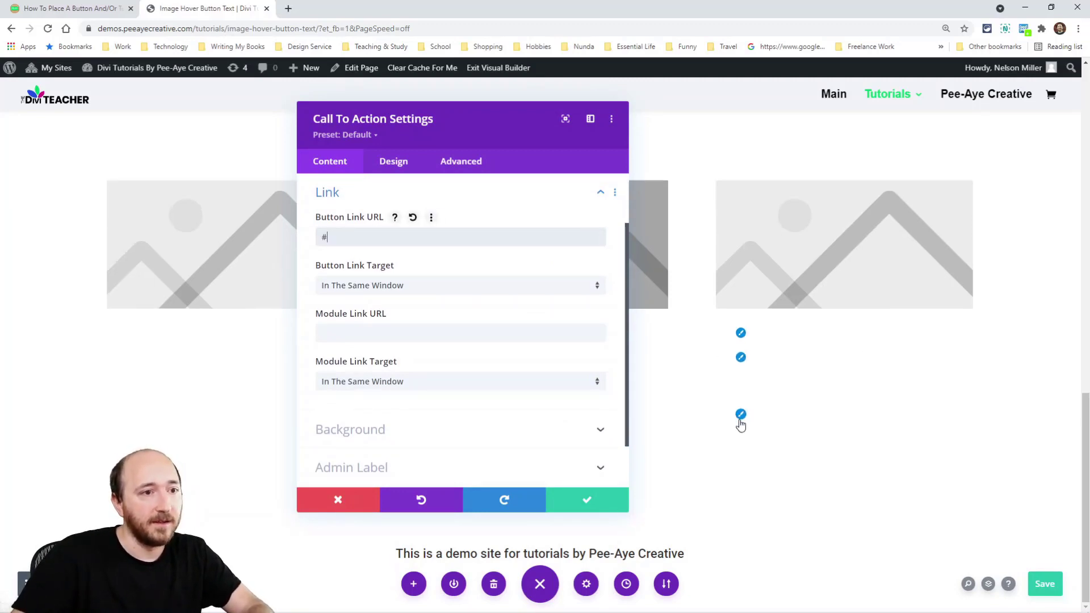
left_click(625, 507)
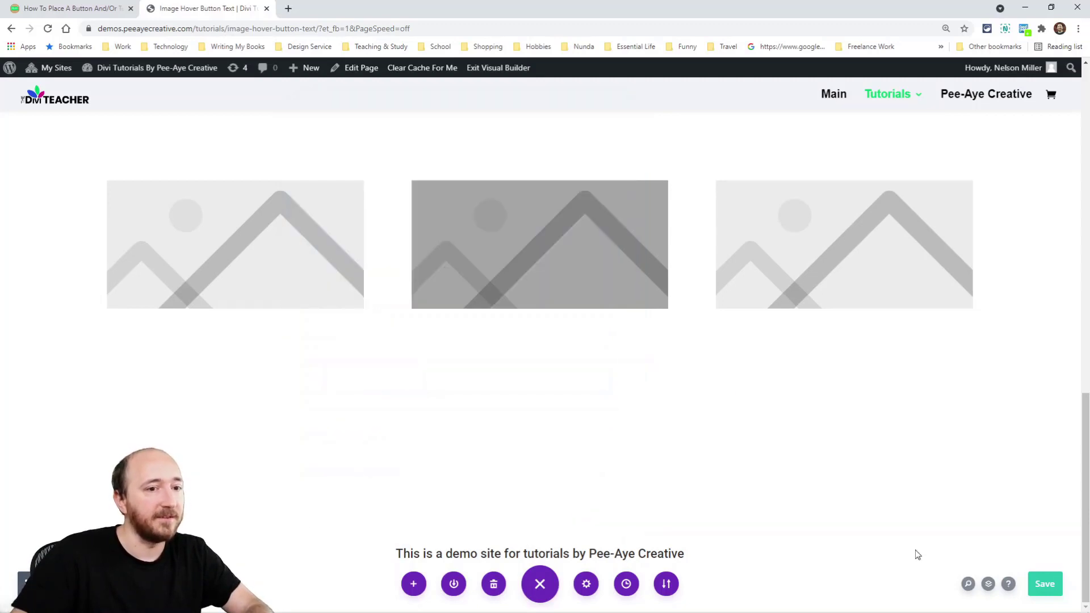
left_click(1041, 583)
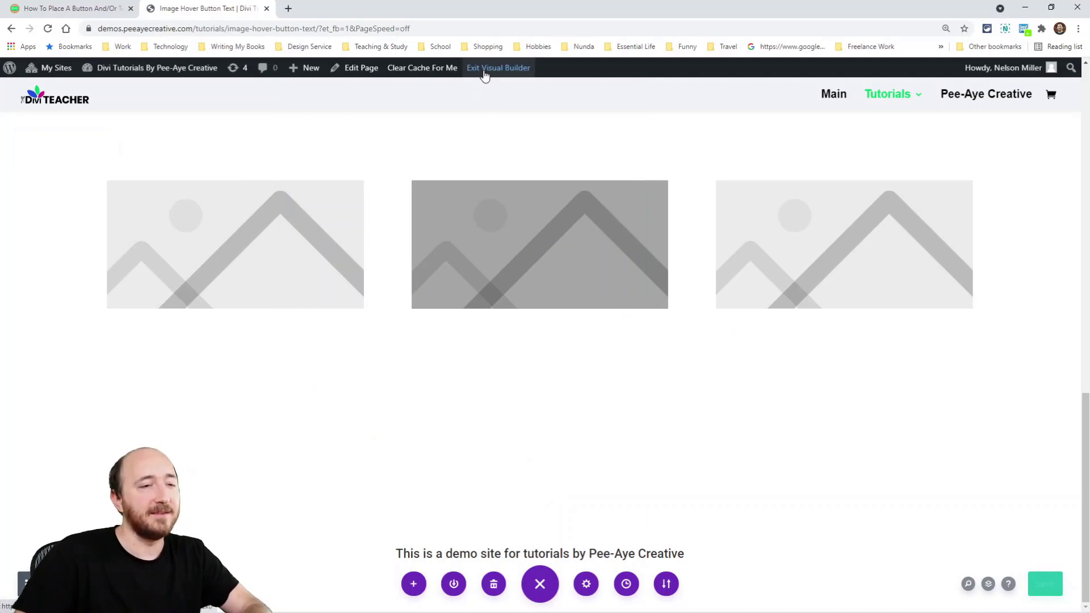
Exit the Visual Builder and review the image, text and button columns on the live page.
left_click(484, 71)
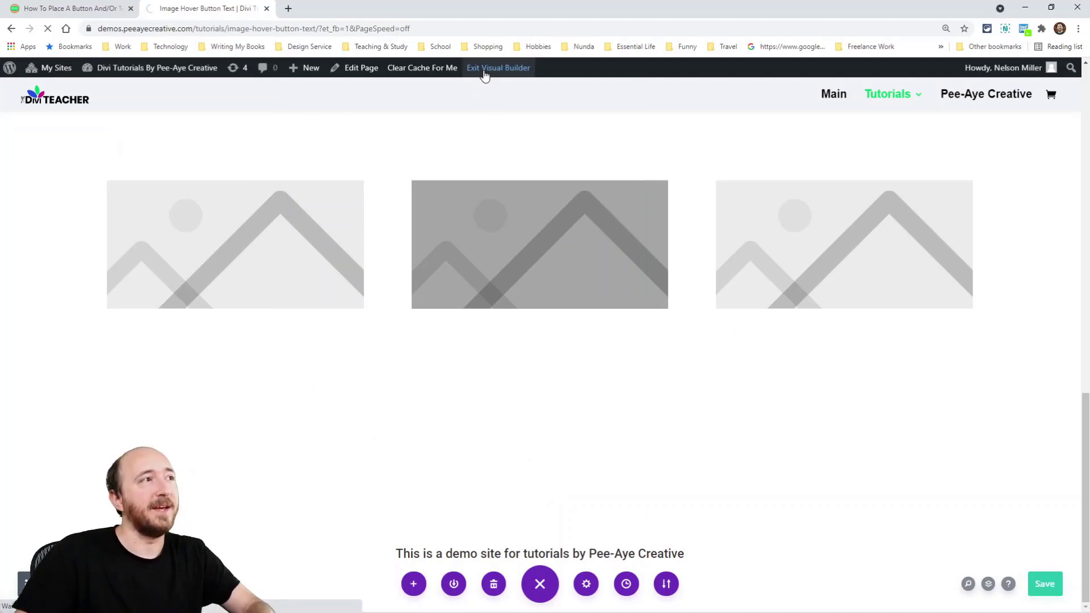
scroll(578, 258, "down", 4)
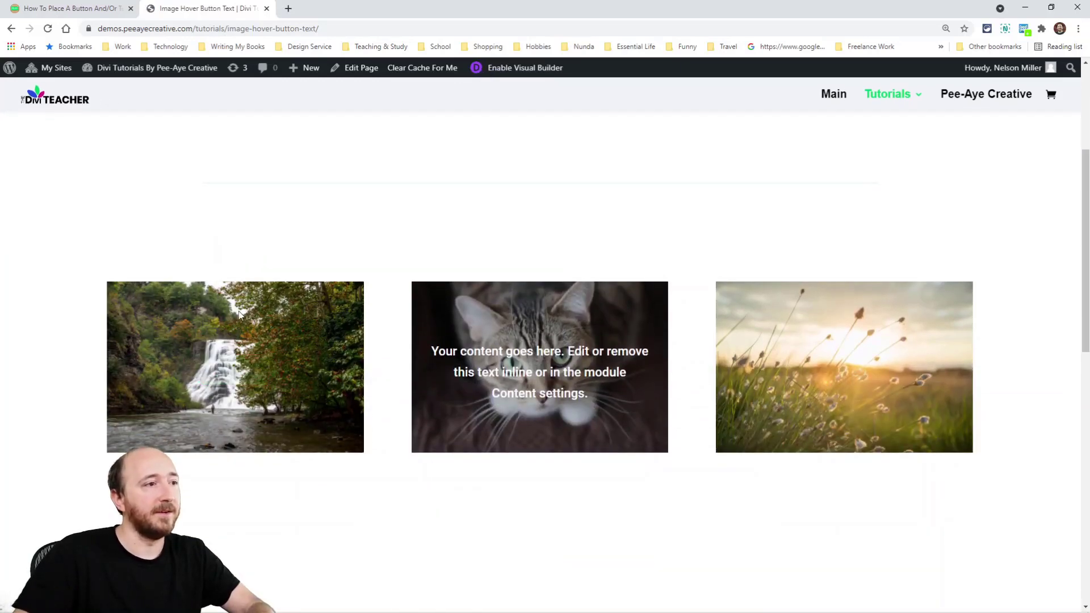
scroll(552, 375, "down", 4)
scroll(553, 374, "down", 5)
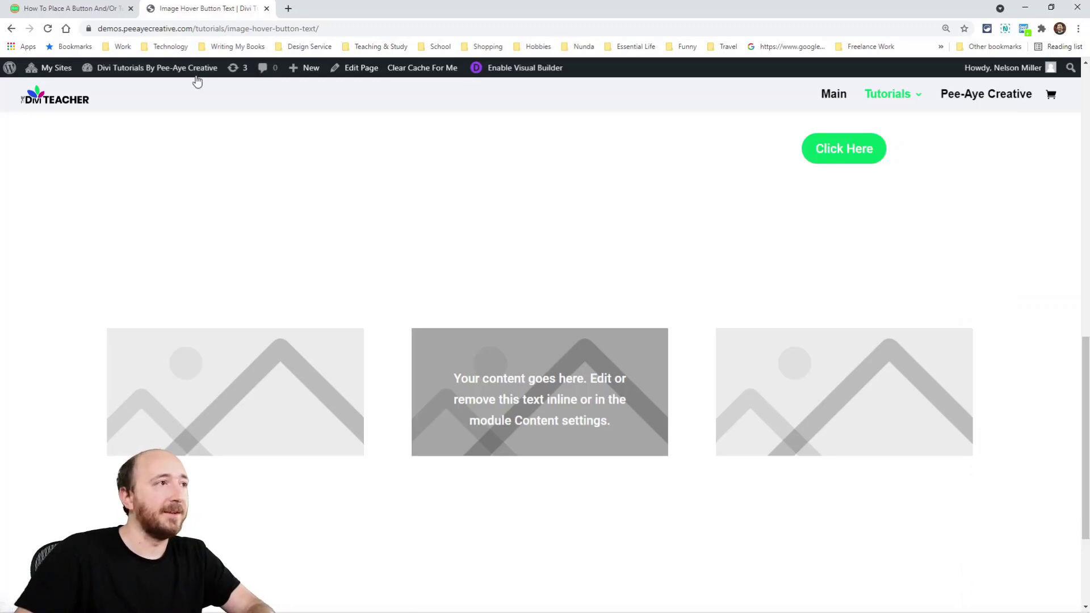
scroll(524, 279, "up", 8)
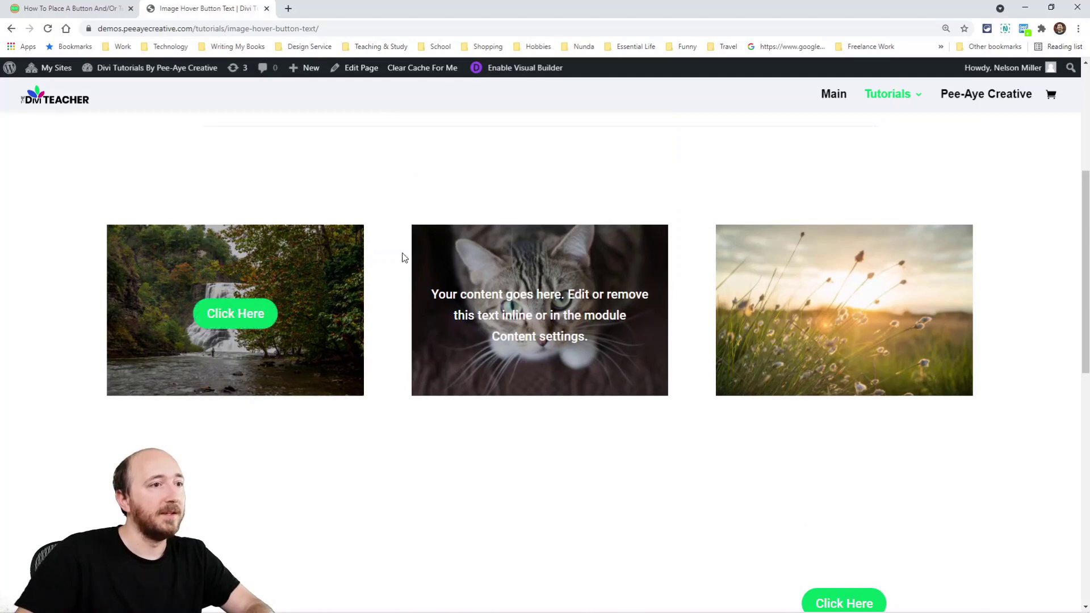
scroll(533, 296, "down", 4)
scroll(535, 294, "up", 3)
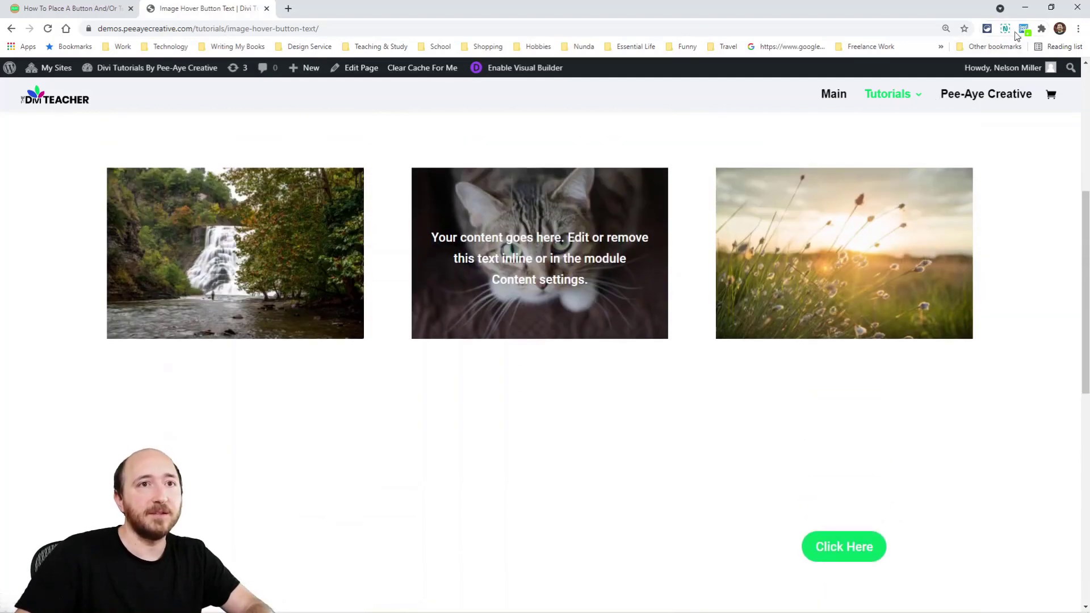
Reopen the CSS editor and uncomment opacity: 0; in the .pa-text-over-image > .et_pb_text rule, deleting its comment text.
left_click(1024, 28)
scroll(846, 314, "down", 8)
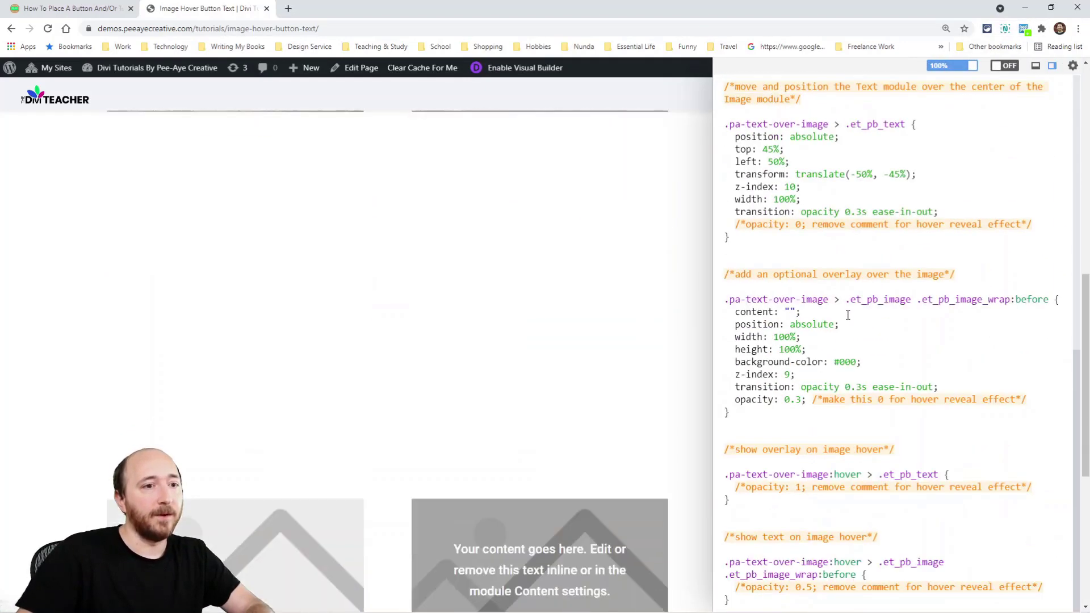
scroll(813, 407, "up", 3)
scroll(487, 379, "up", 6)
scroll(795, 375, "down", 3)
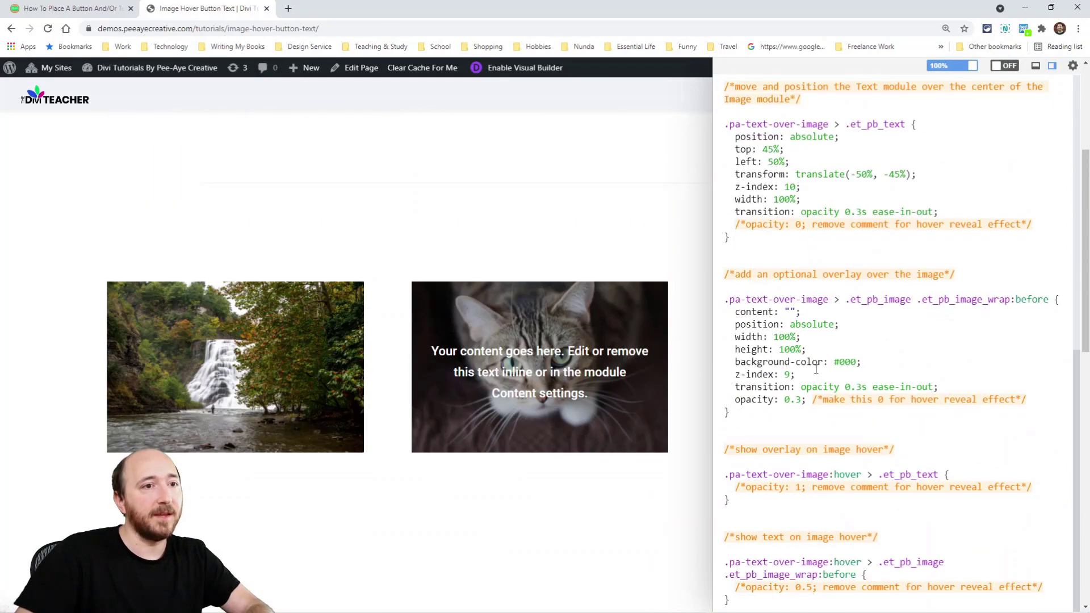
left_click(747, 224)
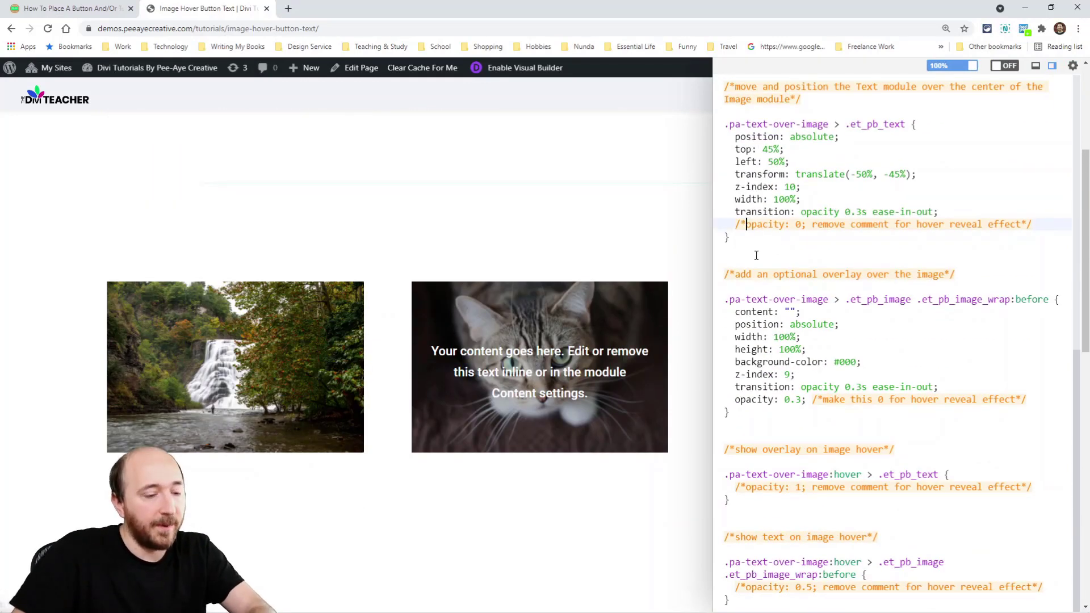
key("BackSpace")
key("BackSpace")
mouse_move(802, 224)
left_mouse_down()
mouse_move(1021, 224)
mouse_move(795, 224)
left_mouse_up()
left_click(1024, 217)
key("BackSpace")
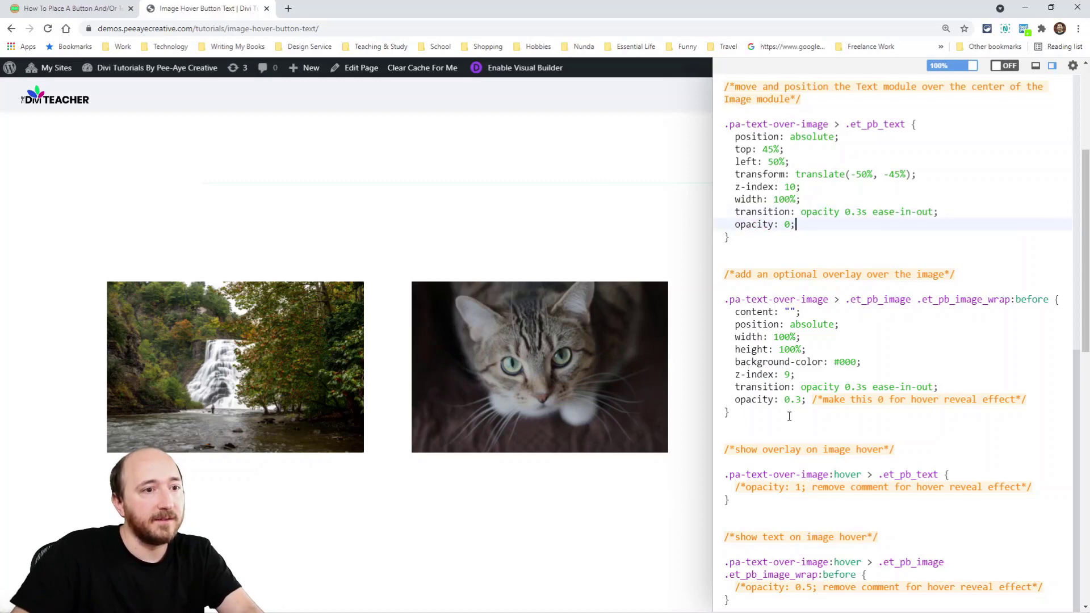
Set the opacity in the text-over-image overlay :before rule to 0 and delete the trailing comment.
left_click_drag(813, 399, 976, 398)
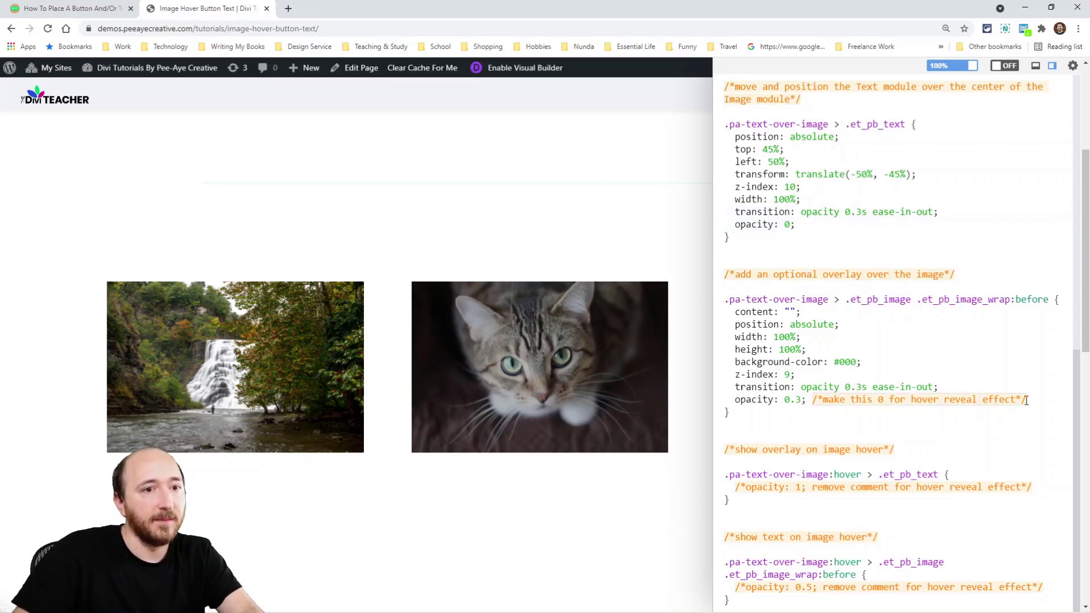
key("BackSpace")
key("BackSpace")
key("BackSpace")
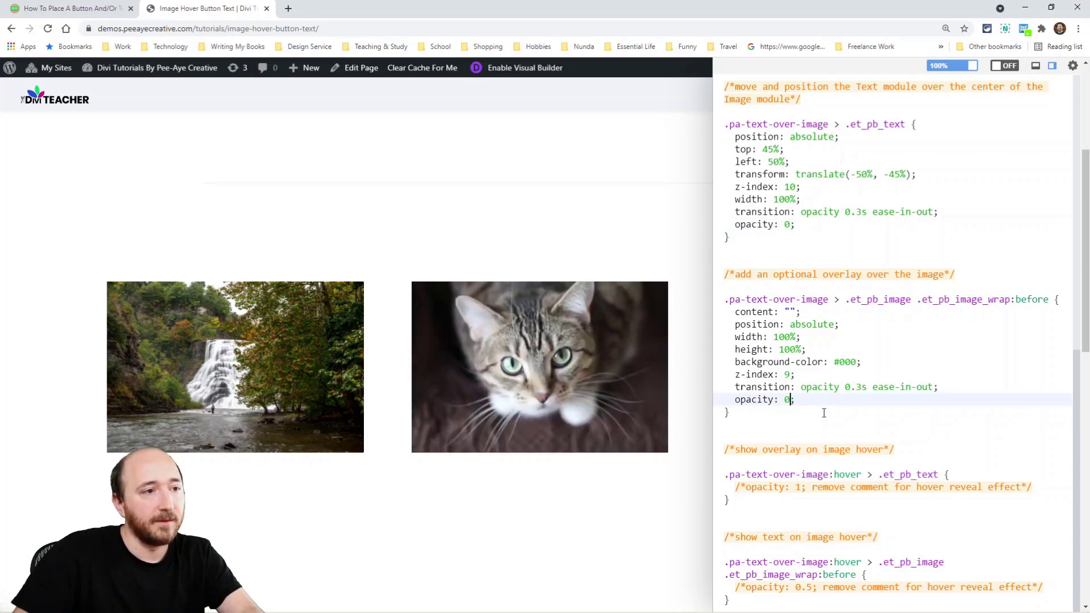
Uncomment opacity: 1; in the .pa-text-over-image:hover > .et_pb_text rule, deleting its comment text.
left_click(748, 487)
key("BackSpace")
key("BackSpace")
left_click_drag(1033, 490, 801, 488)
key("BackSpace")
mouse_move(590, 372)
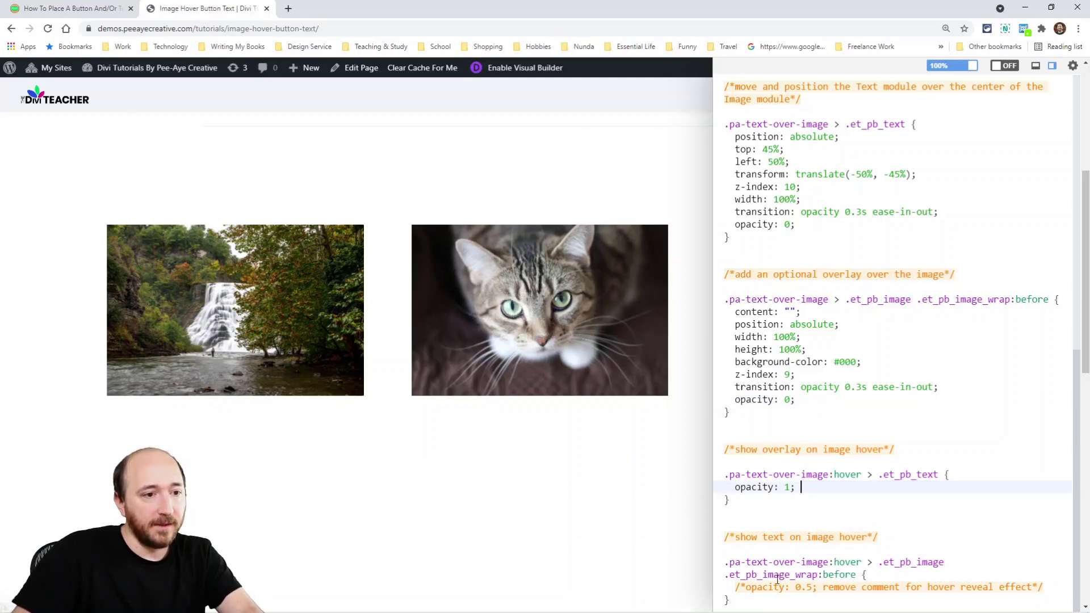
Uncomment opacity: 0.5; in the .pa-text-over-image:hover image overlay :before rule, deleting its comment text.
left_click_drag(795, 588, 755, 588)
key("BackSpace")
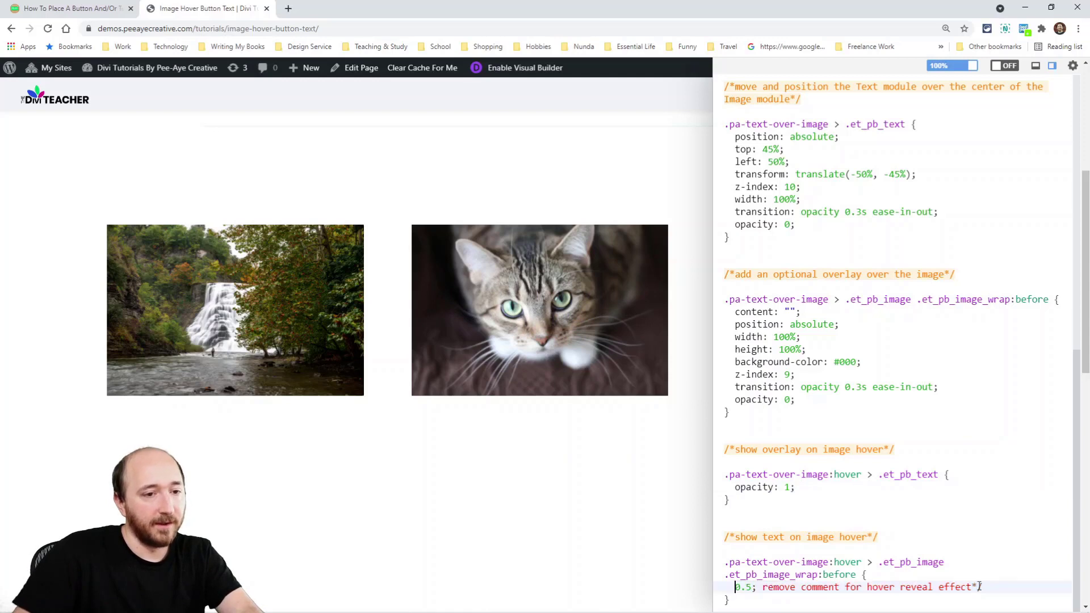
left_click_drag(987, 587, 761, 588)
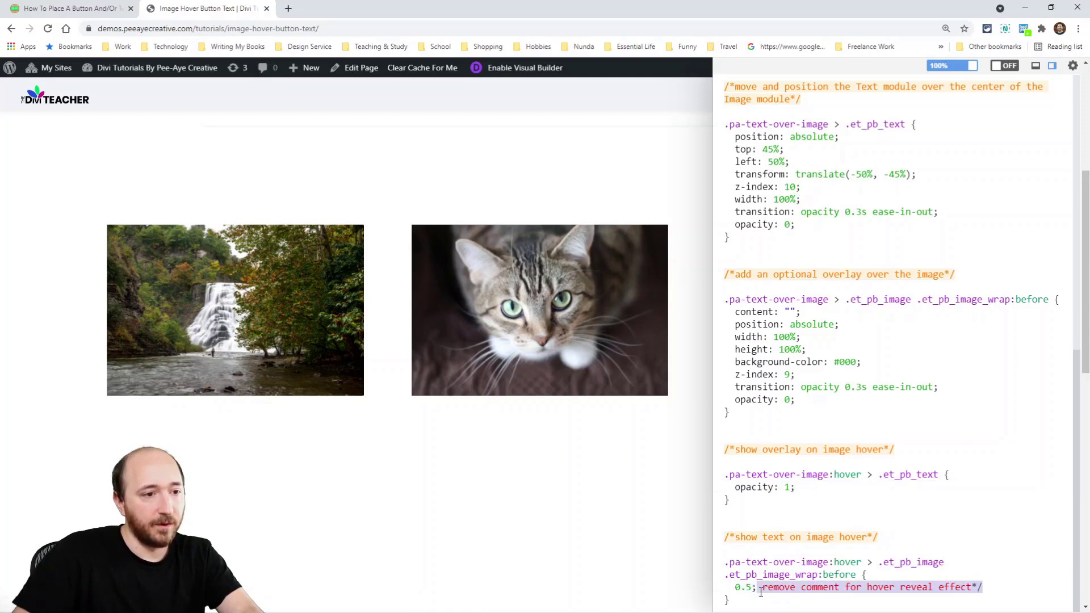
key("BackSpace")
type("opaci")
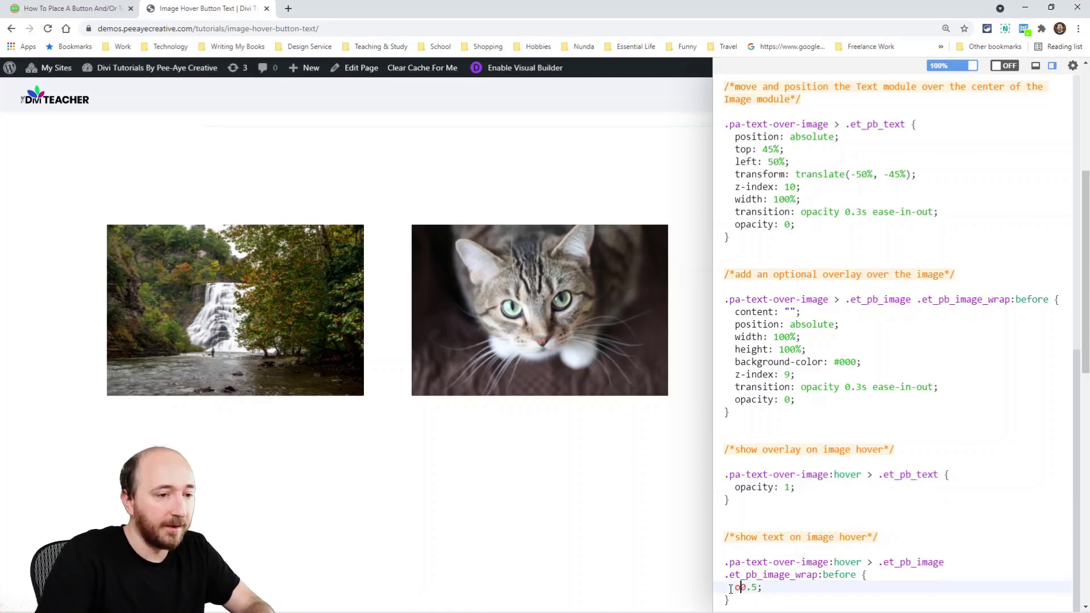
type("ty;")
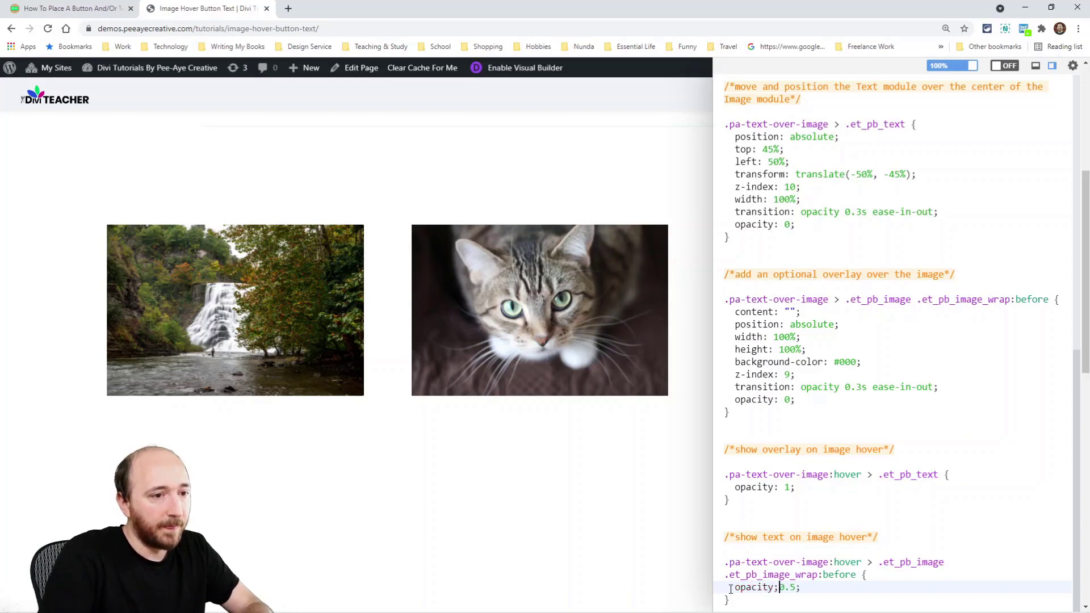
key("BackSpace")
type(":")
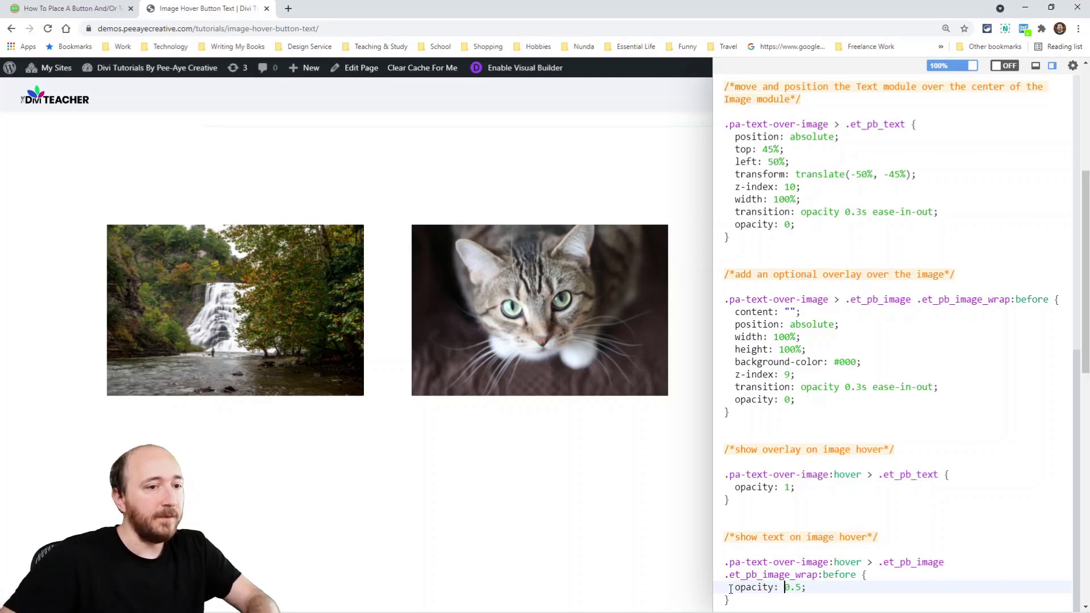
mouse_move(582, 392)
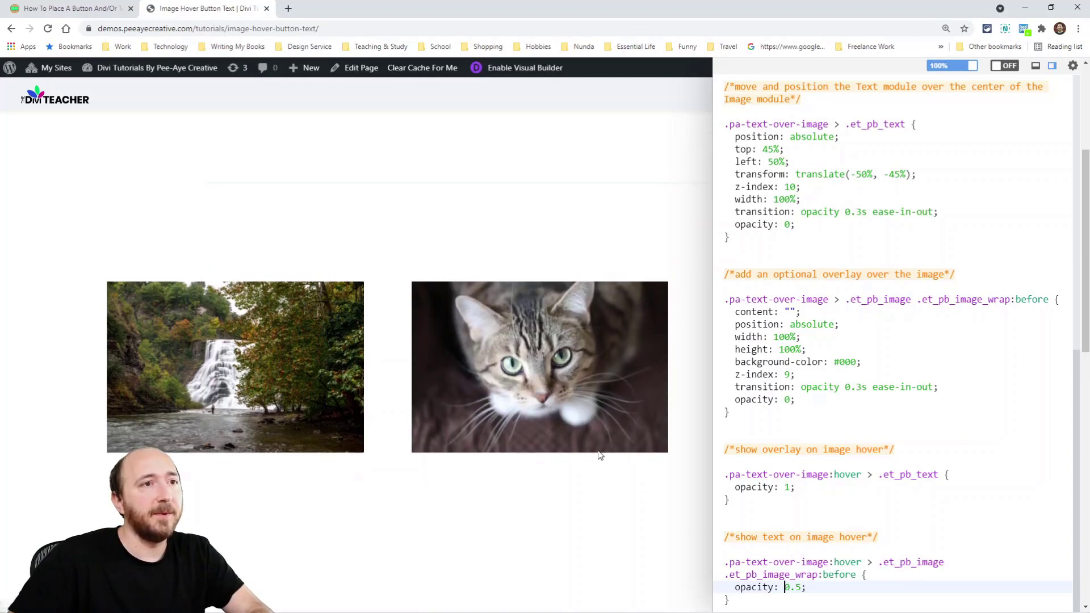
Try a top value of 20% in the .pa-text-over-image > .et_pb_text rule and preview the text over the cat image.
scroll(820, 203, "up", 5)
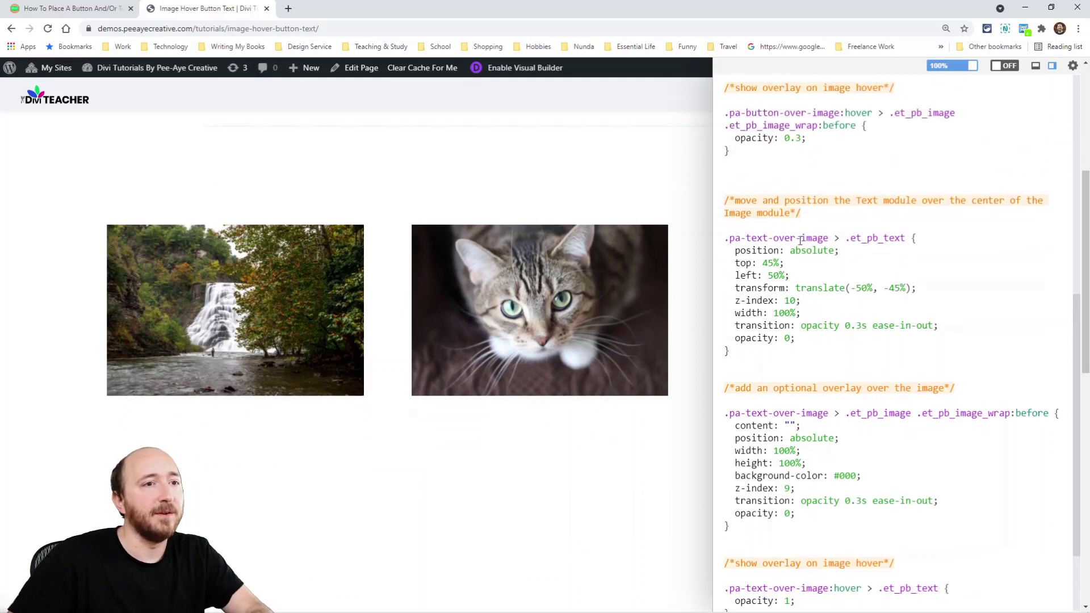
left_click(763, 320)
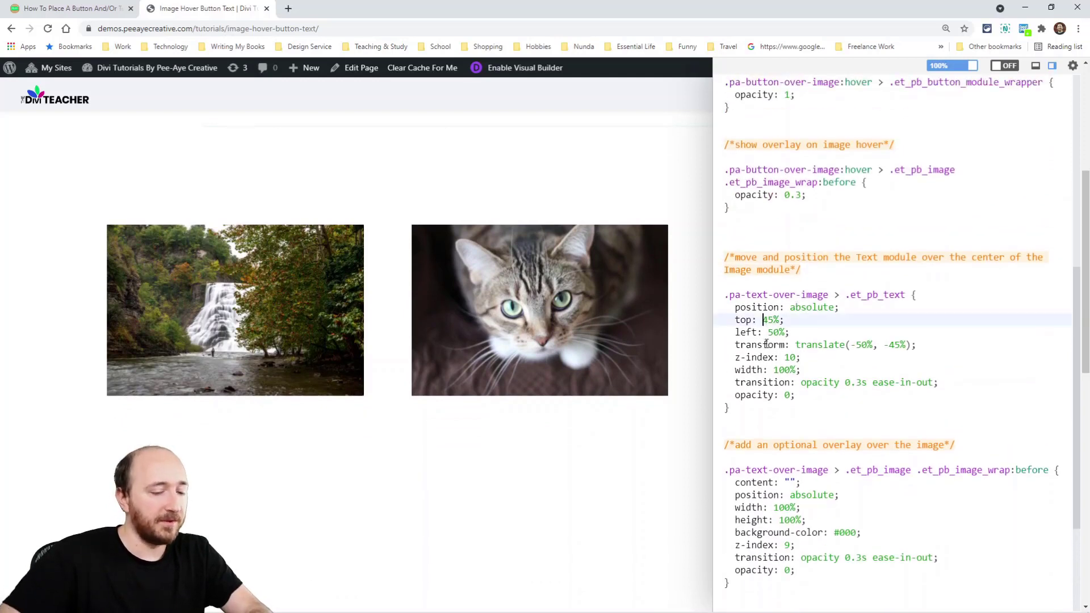
key("Delete")
key("Delete")
type("50")
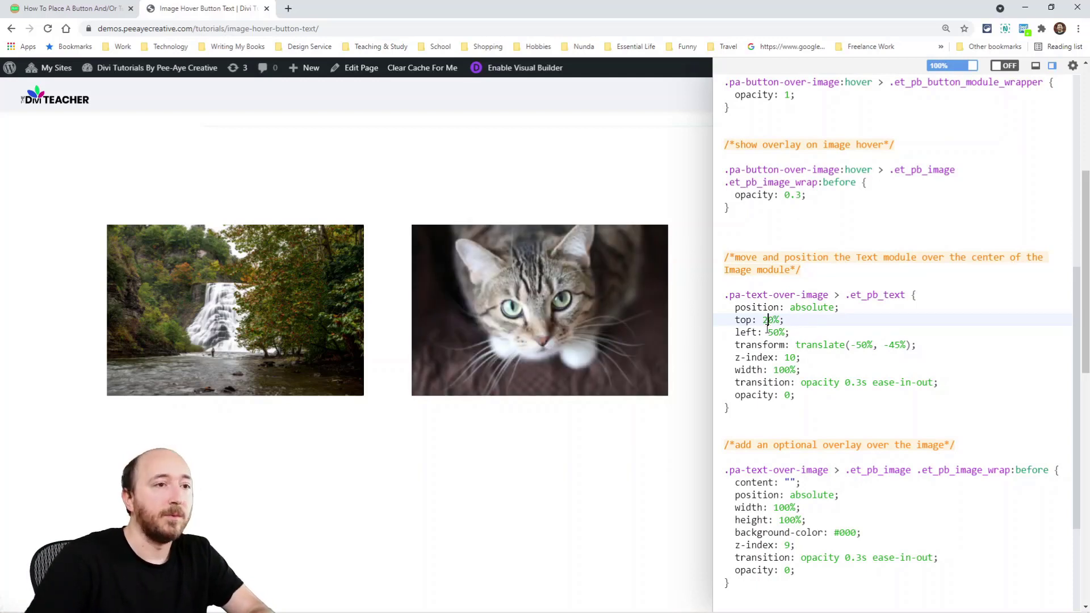
mouse_move(555, 323)
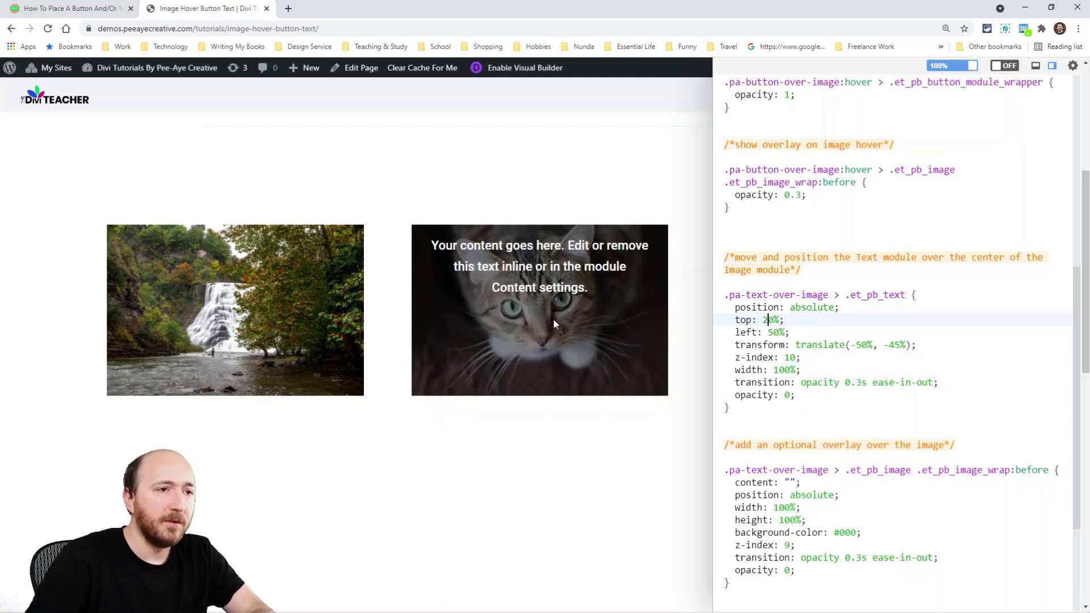
Try a top value of 50% for the text module over the image, and restore it to 45%.
key("BackSpace")
type("5")
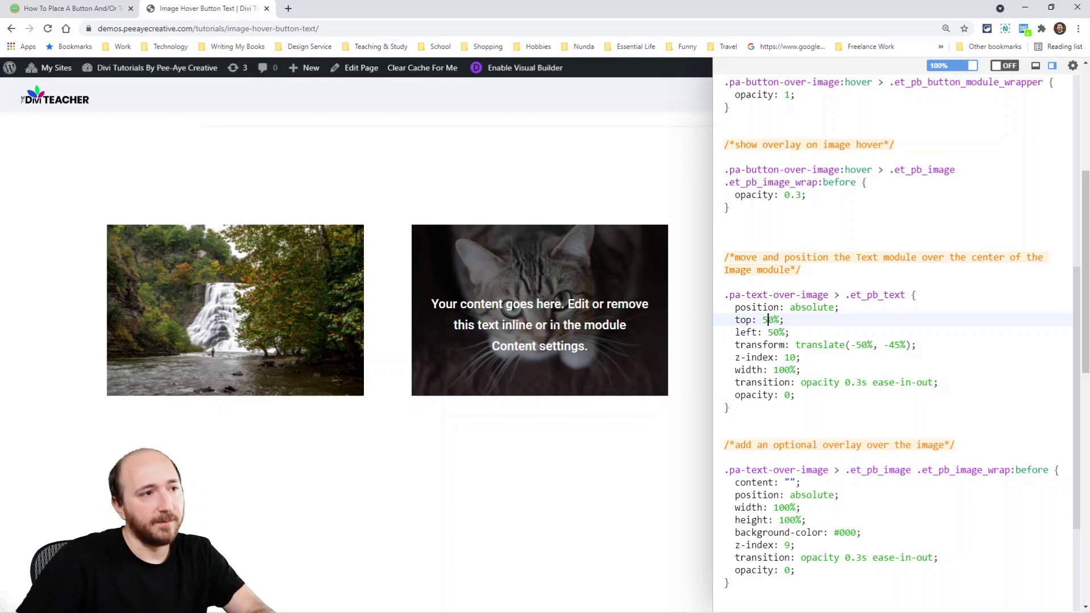
key("BackSpace")
type("45")
key("Delete")
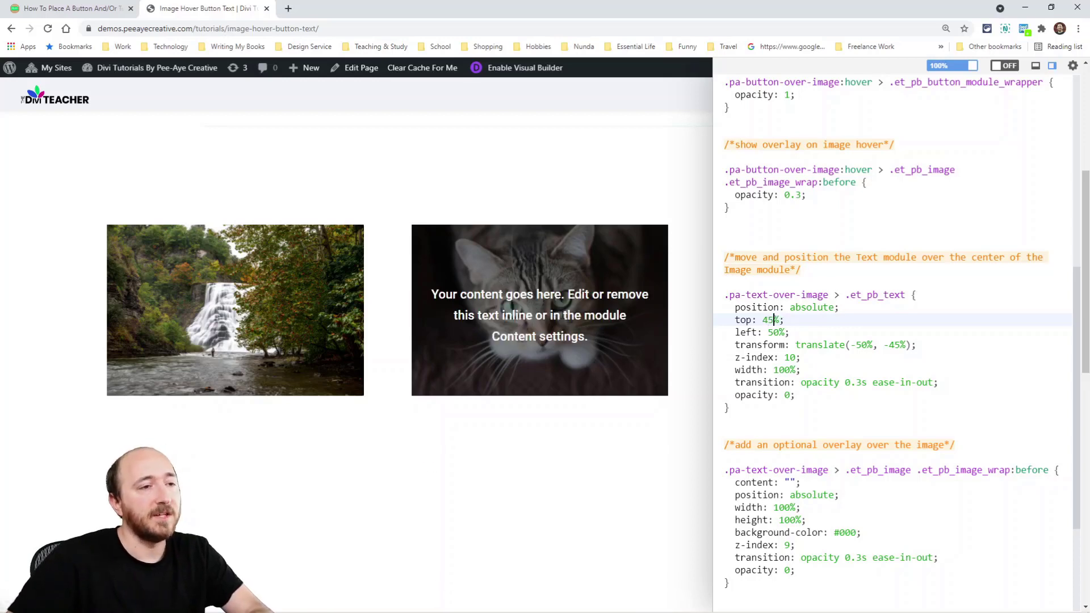
Close the CSS editor and look through the tutorial article beyond the text-over-image CSS snippet.
left_click(1023, 31)
left_click(44, 9)
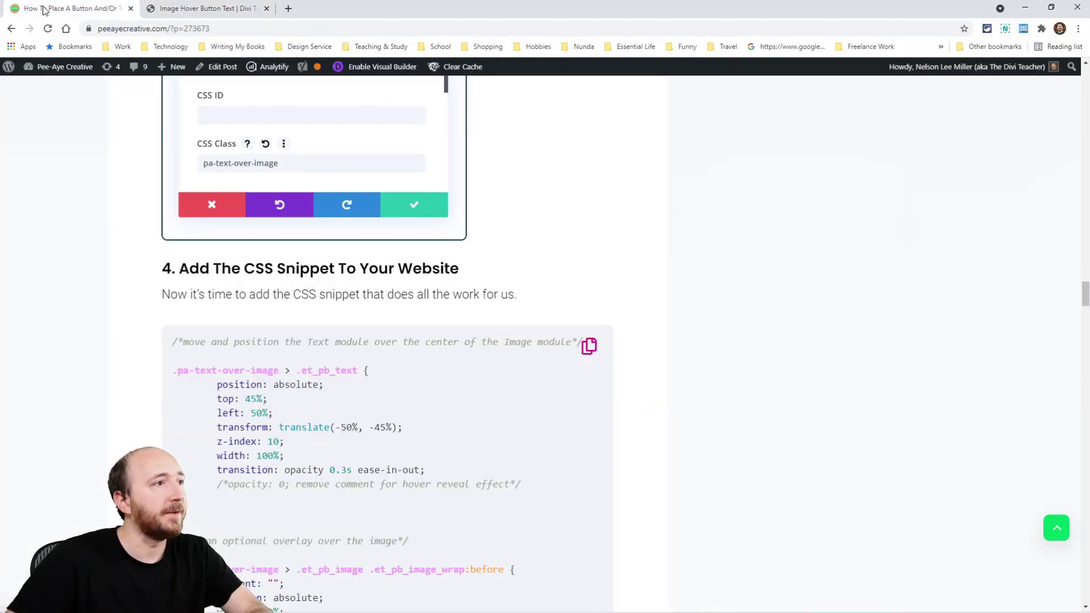
scroll(452, 365, "down", 15)
Return to the live demo page and check the hover reveal of the button, text and combined columns over their images.
key("ctrl+Tab")
scroll(854, 320, "down", 2)
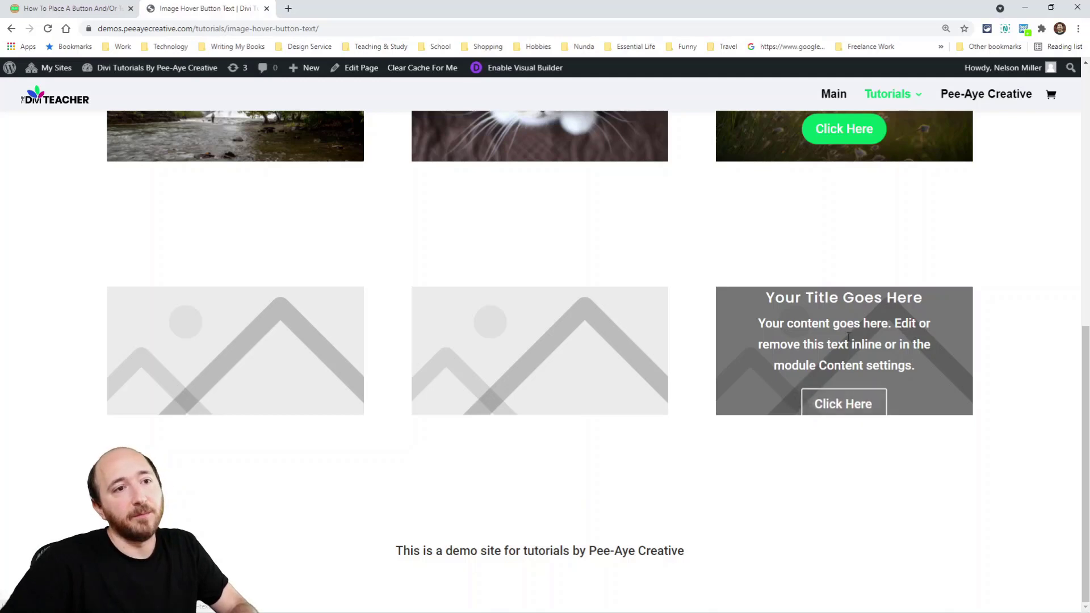
scroll(862, 424, "up", 2)
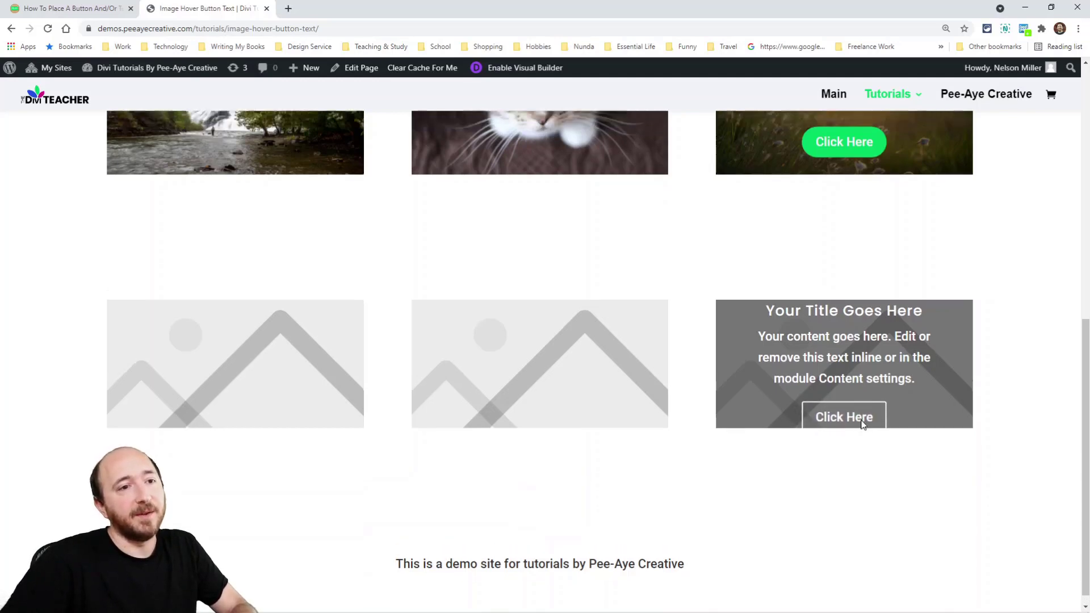
scroll(861, 424, "up", 3)
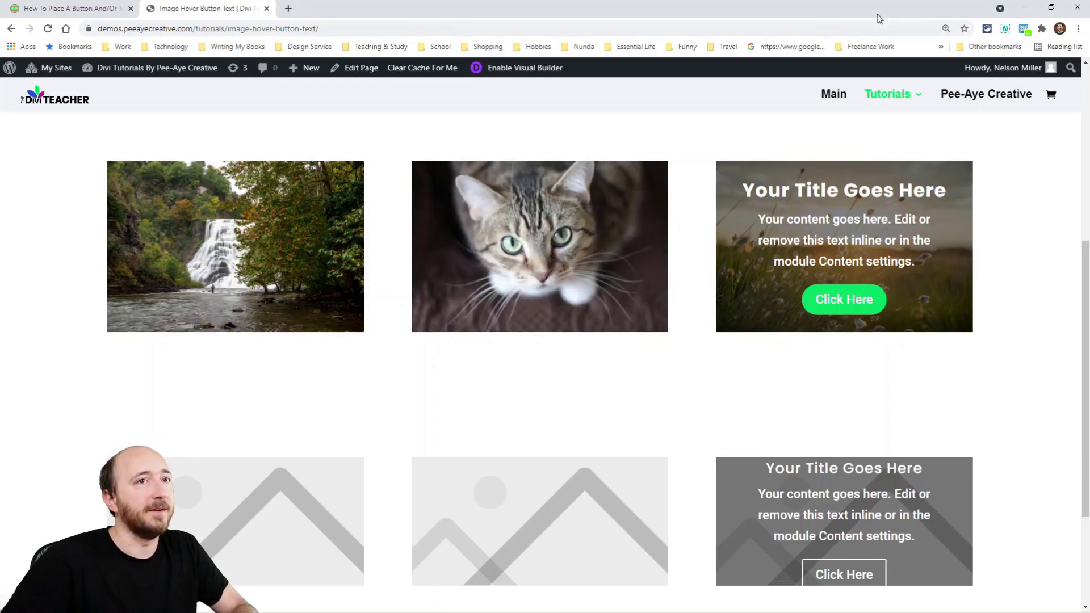
left_click(1025, 31)
left_click(1025, 30)
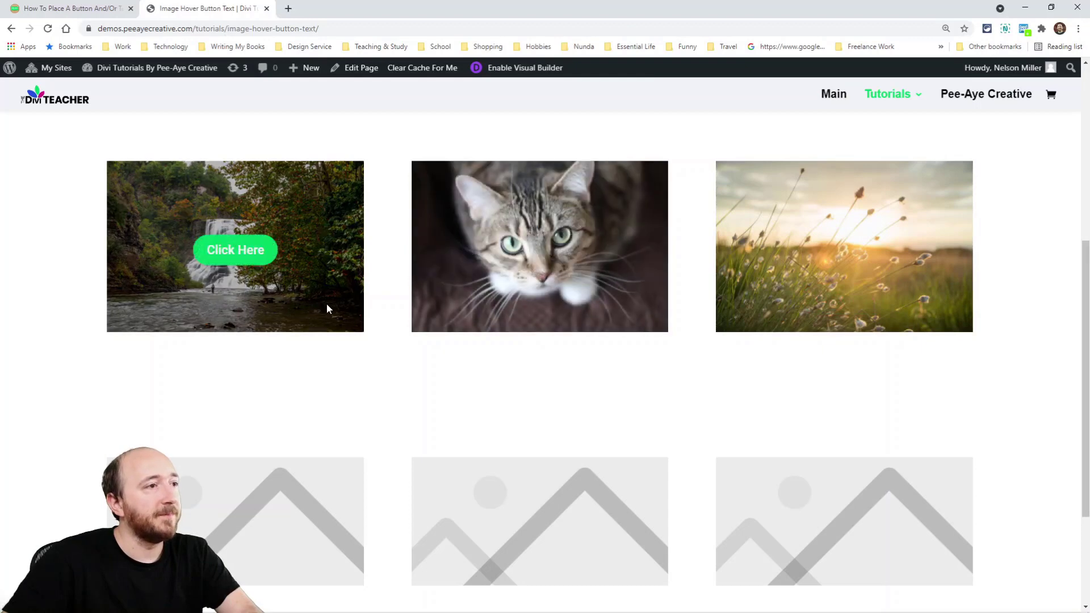
scroll(461, 312, "up", 1)
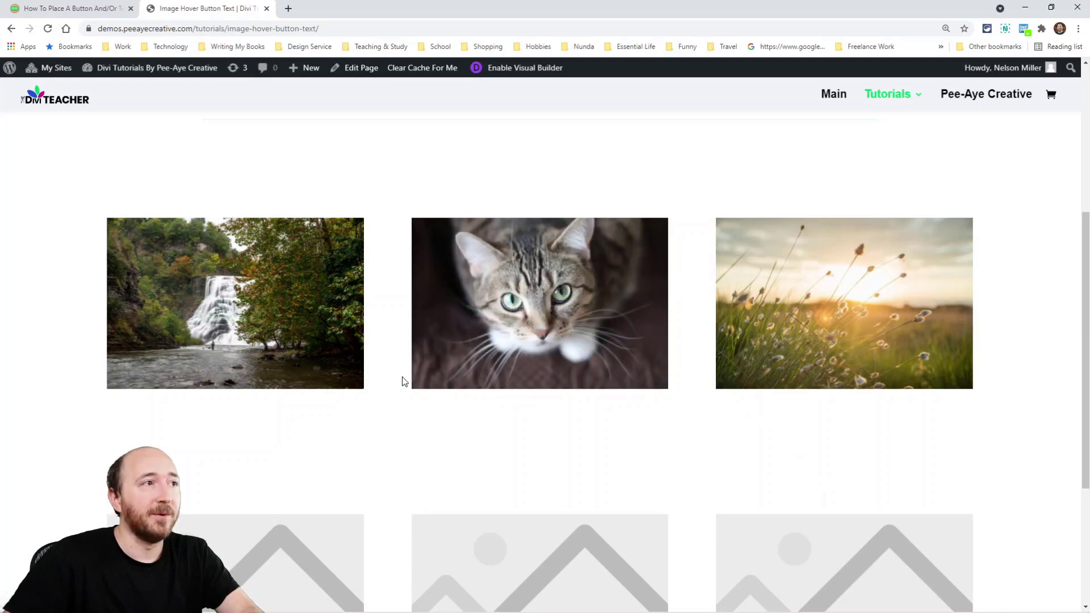
scroll(404, 380, "up", 1)
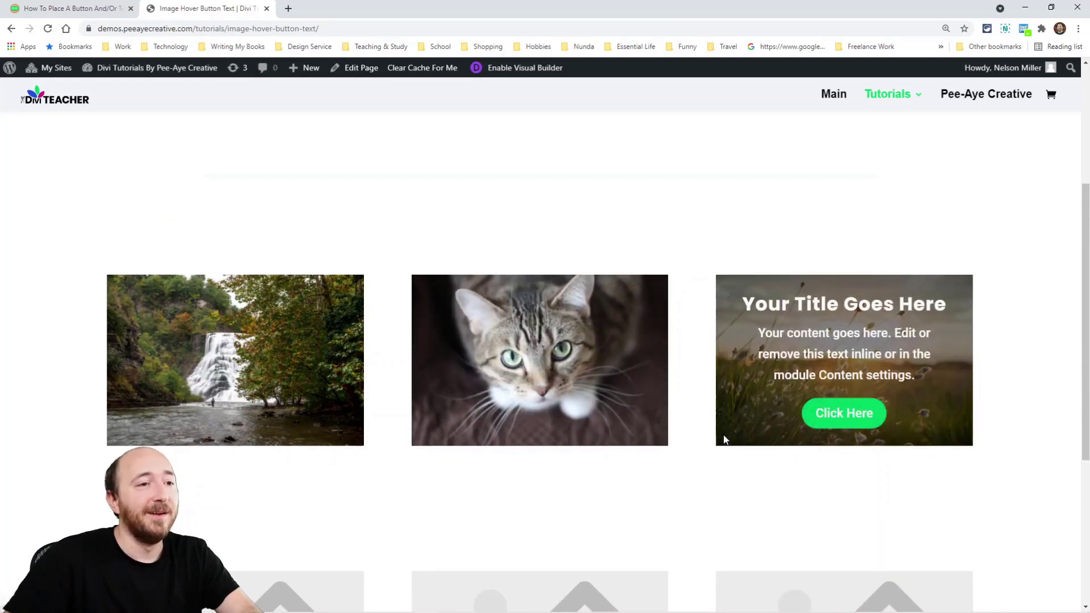